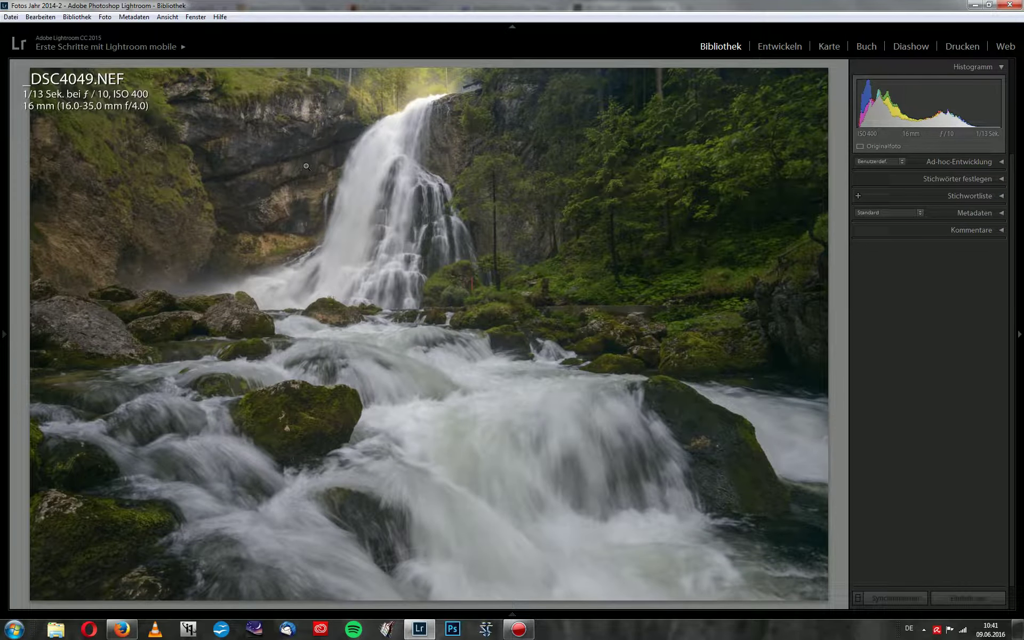
Send the waterfall photo from Lightroom to Photoshop via Bearbeiten in > In Photoshop als Smart Objekt öffnen.
{"action": "right_click", "coordinate": [312, 167]}
{"action": "mouse_move", "coordinate": [392, 244]}
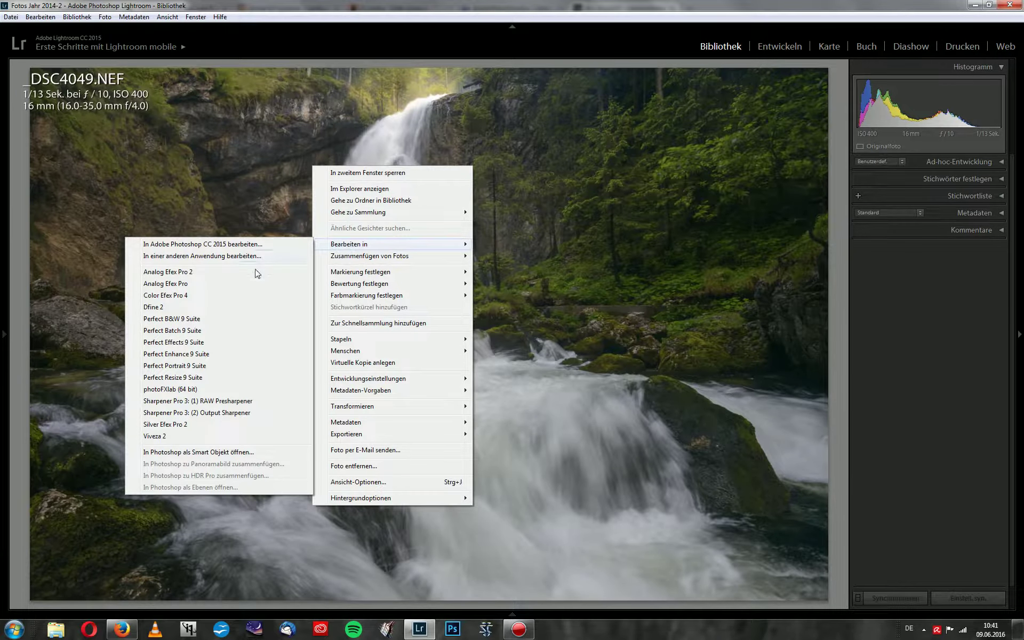
{"action": "left_click", "coordinate": [202, 453]}
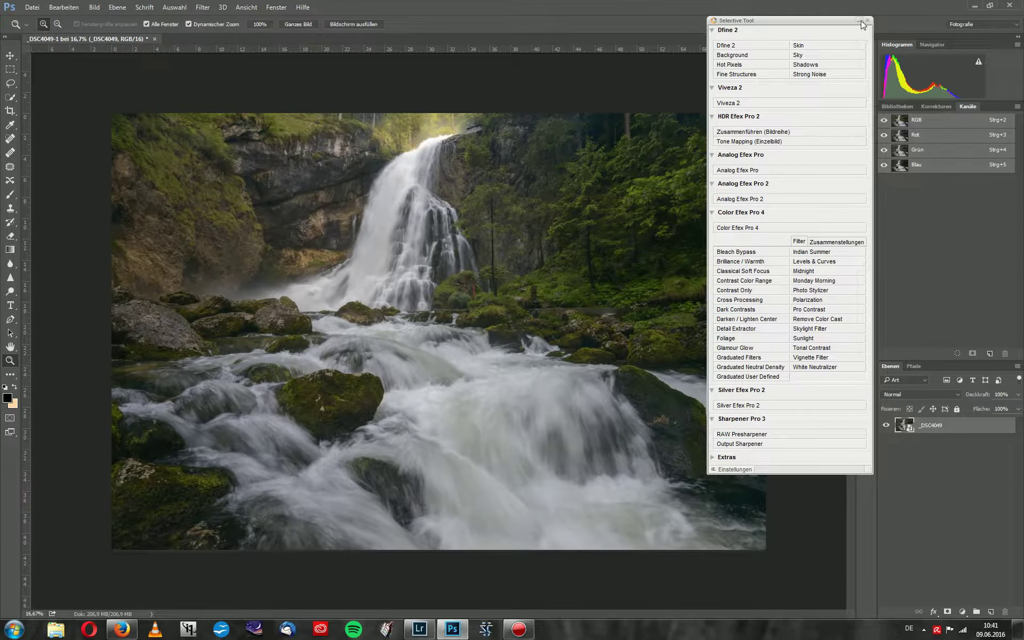
Collapse the Selective Tool panel once the waterfall photo has loaded.
{"action": "left_click", "coordinate": [859, 20]}
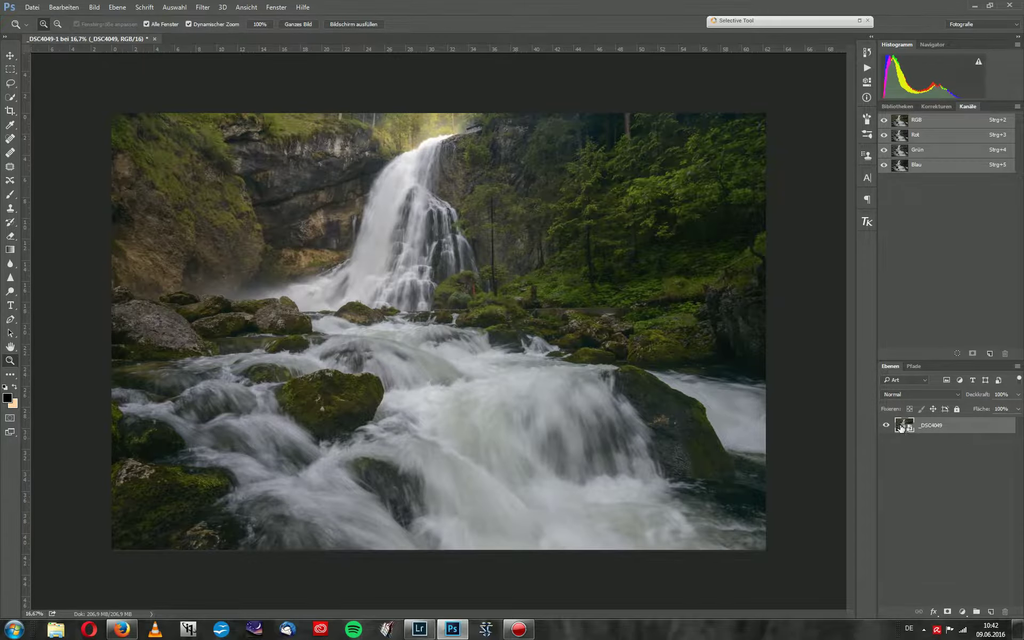
Review the smart object's Camera Raw Details and Basic settings, cancel unchanged, then bring up the Filter menu.
{"action": "double_click", "coordinate": [904, 425]}
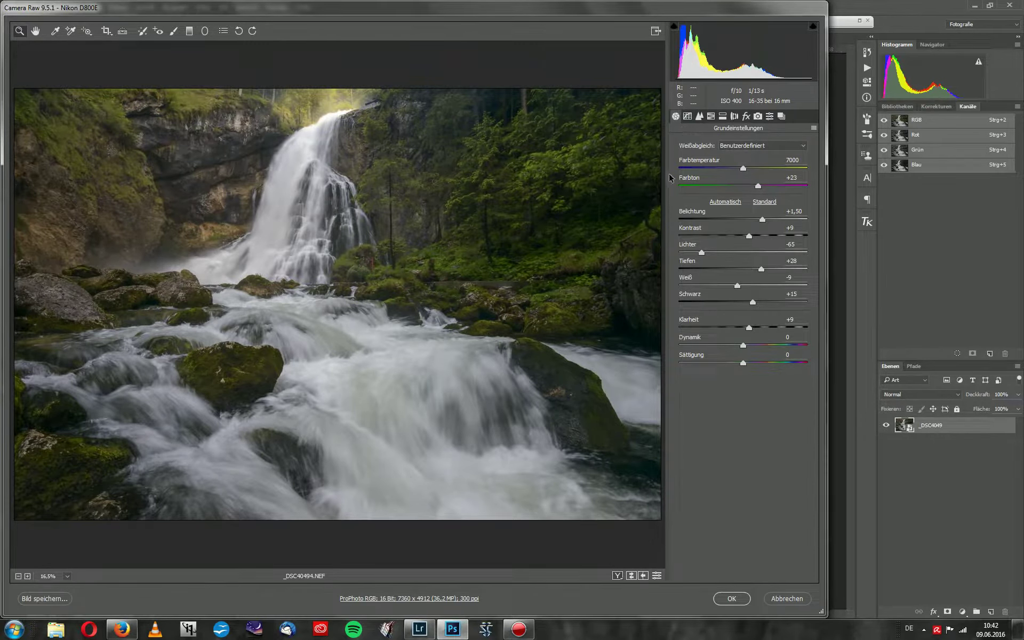
{"action": "left_click", "coordinate": [701, 116]}
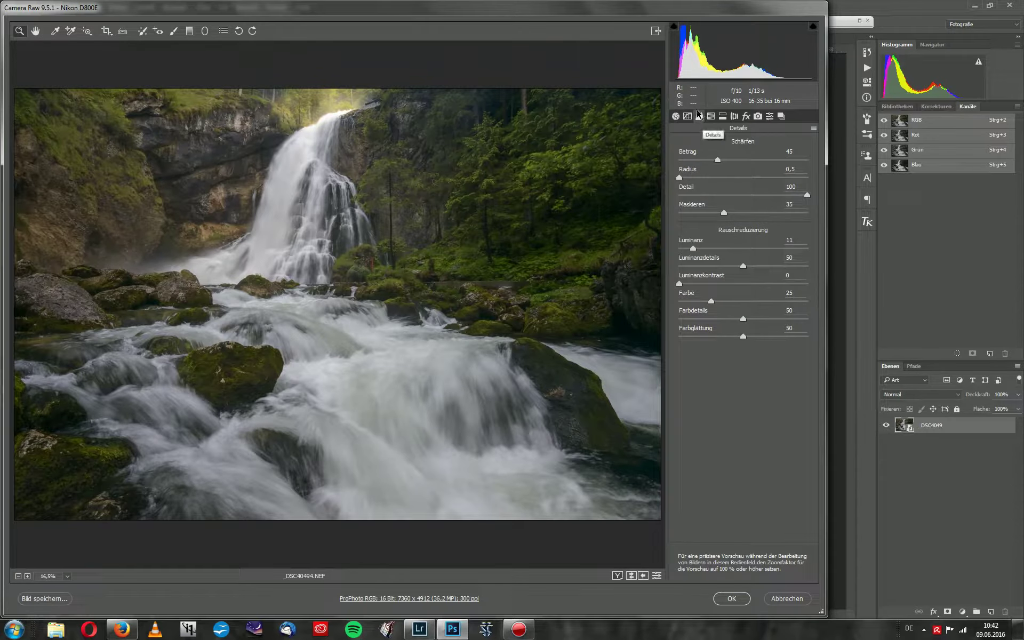
{"action": "left_click", "coordinate": [676, 116]}
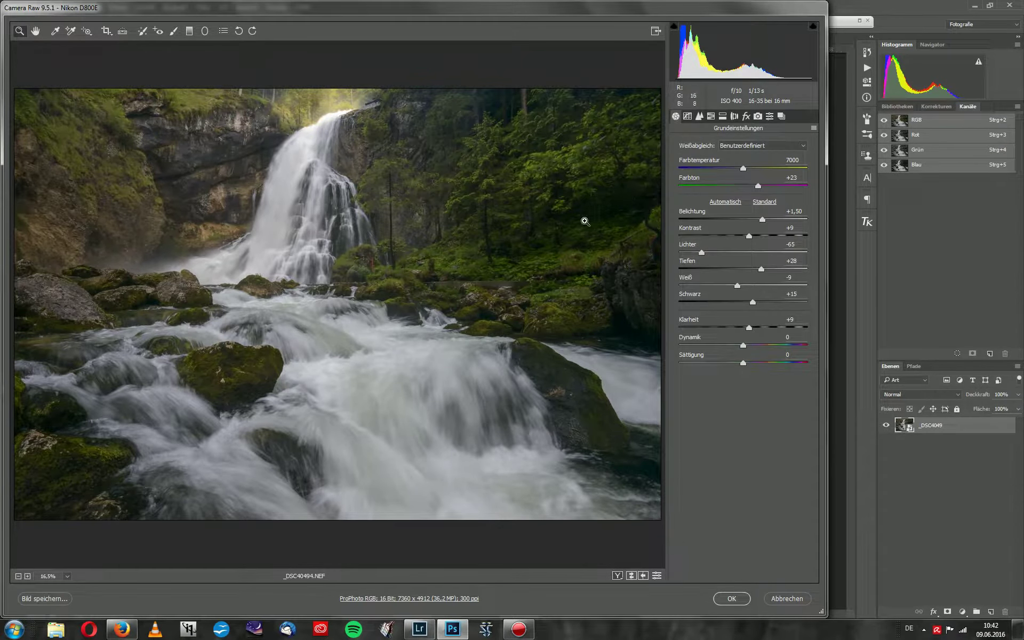
{"action": "left_click", "coordinate": [731, 599]}
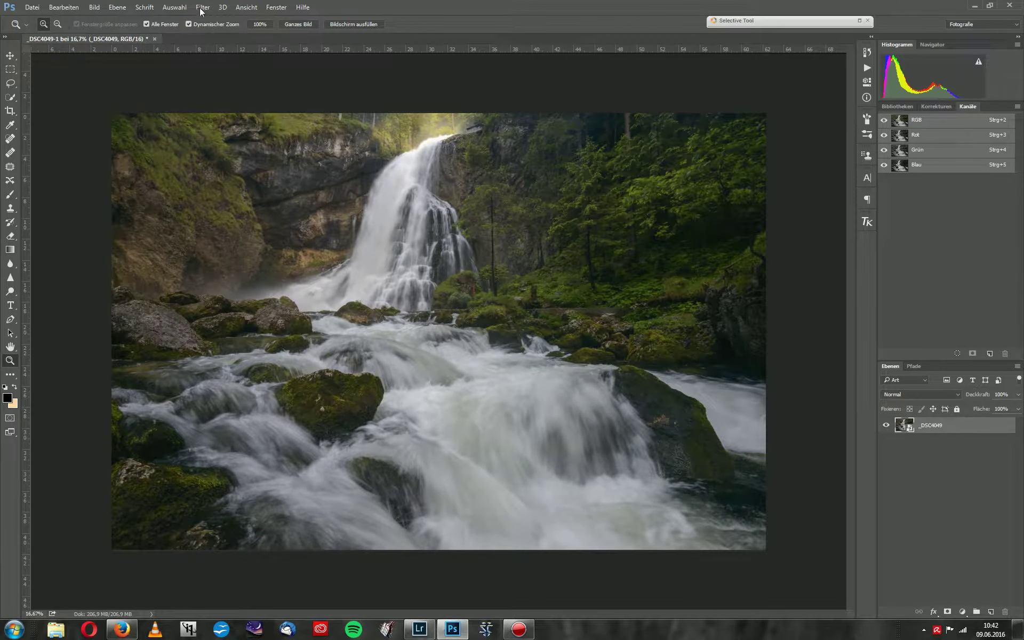
{"action": "left_click", "coordinate": [202, 8]}
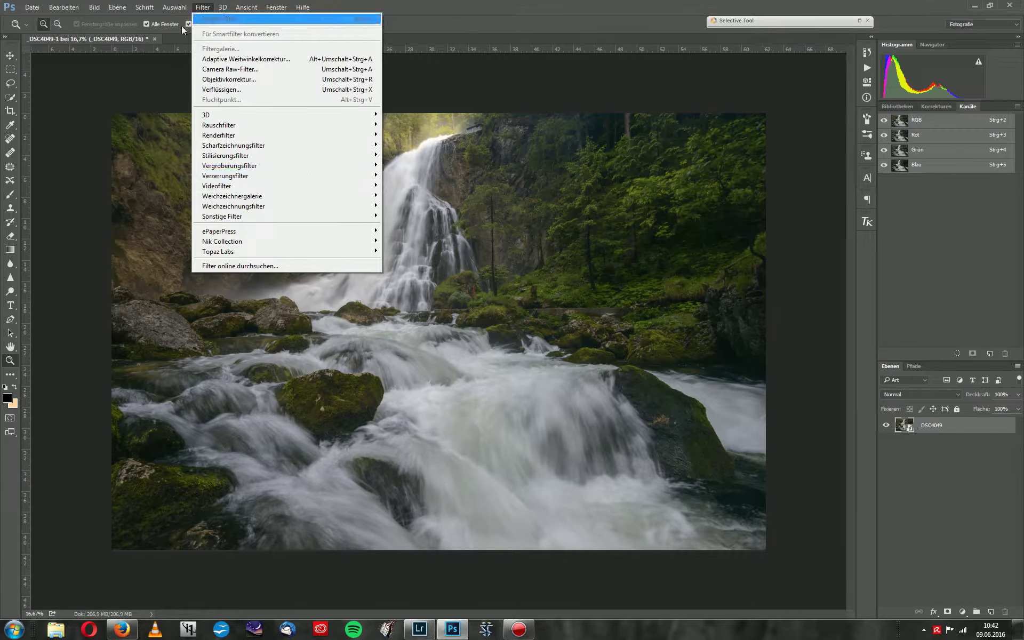
{"action": "left_click", "coordinate": [224, 70]}
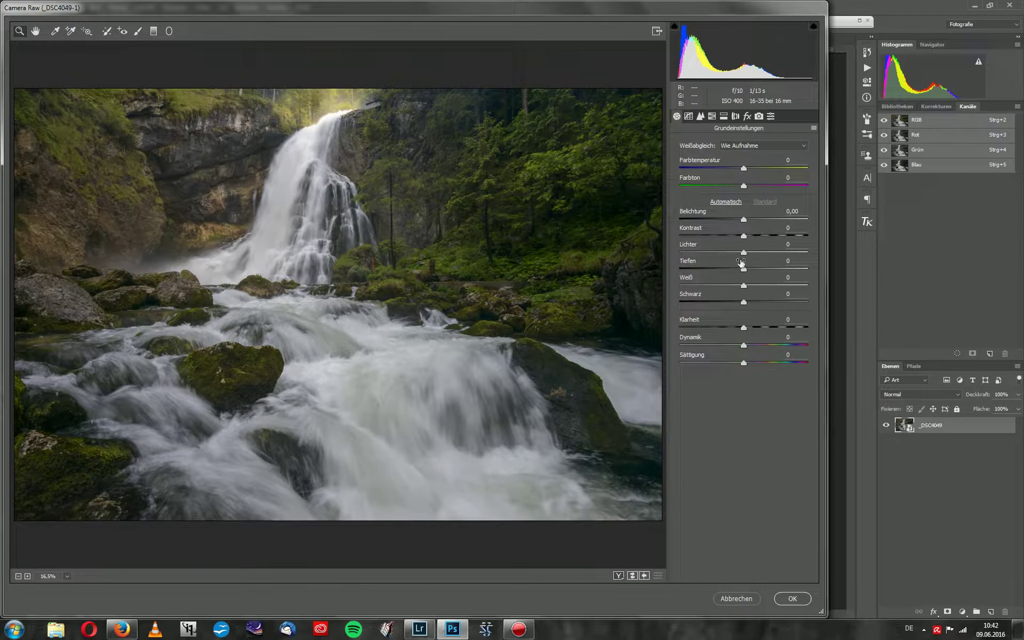
{"action": "left_click_drag", "start_coordinate": [745, 169], "coordinate": [748, 170]}
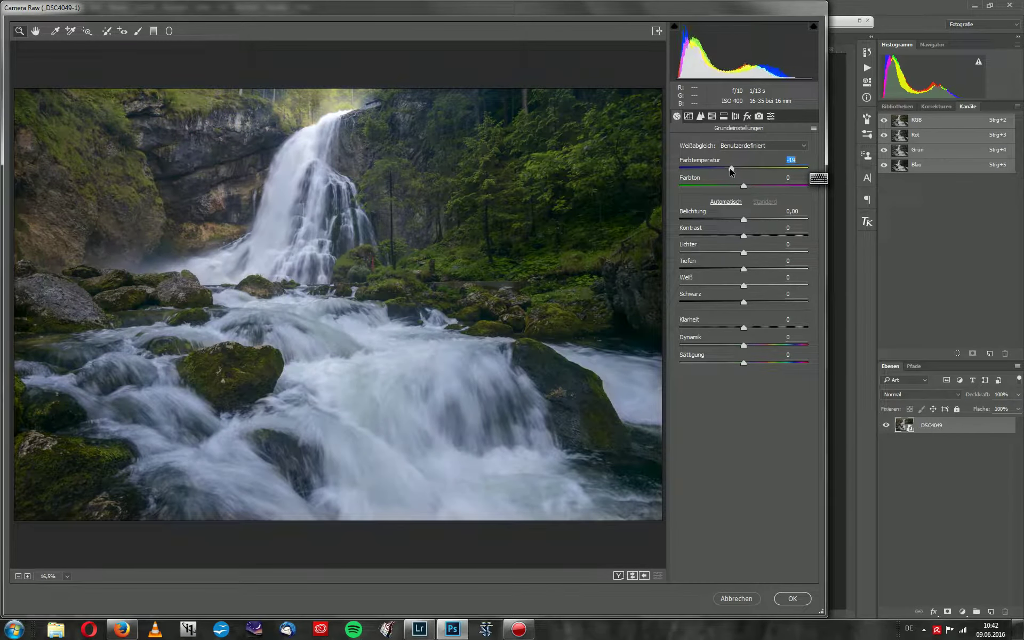
{"action": "left_click_drag", "start_coordinate": [748, 170], "coordinate": [744, 169]}
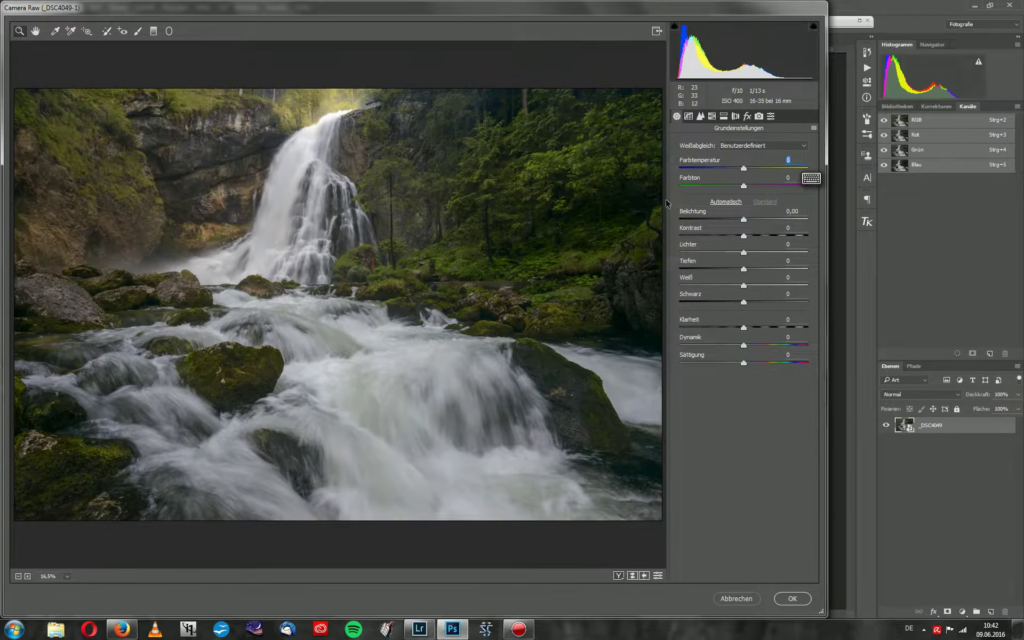
{"action": "left_click", "coordinate": [734, 599]}
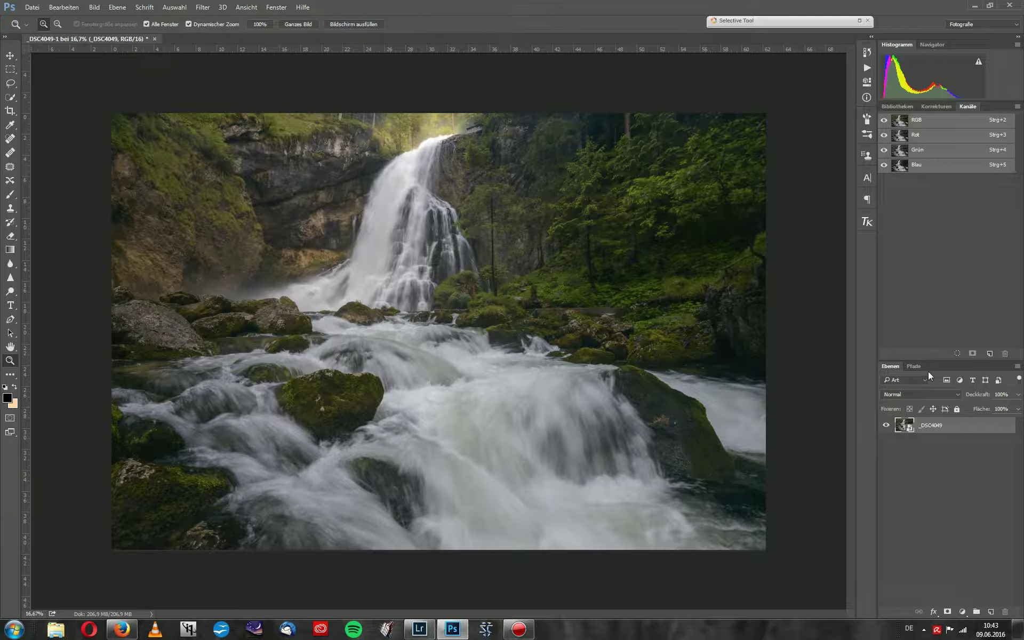
Duplicate the photo layer, rasterize the original _DSC4049, and open the copy's Camera Raw settings.
{"action": "key", "text": "ctrl+j"}
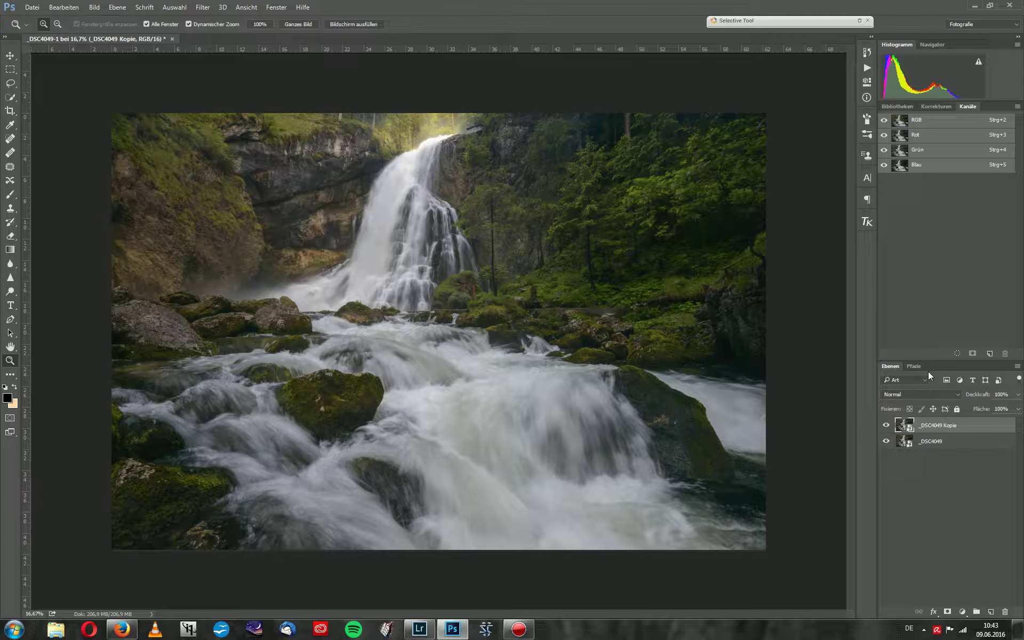
{"action": "left_click", "coordinate": [925, 445]}
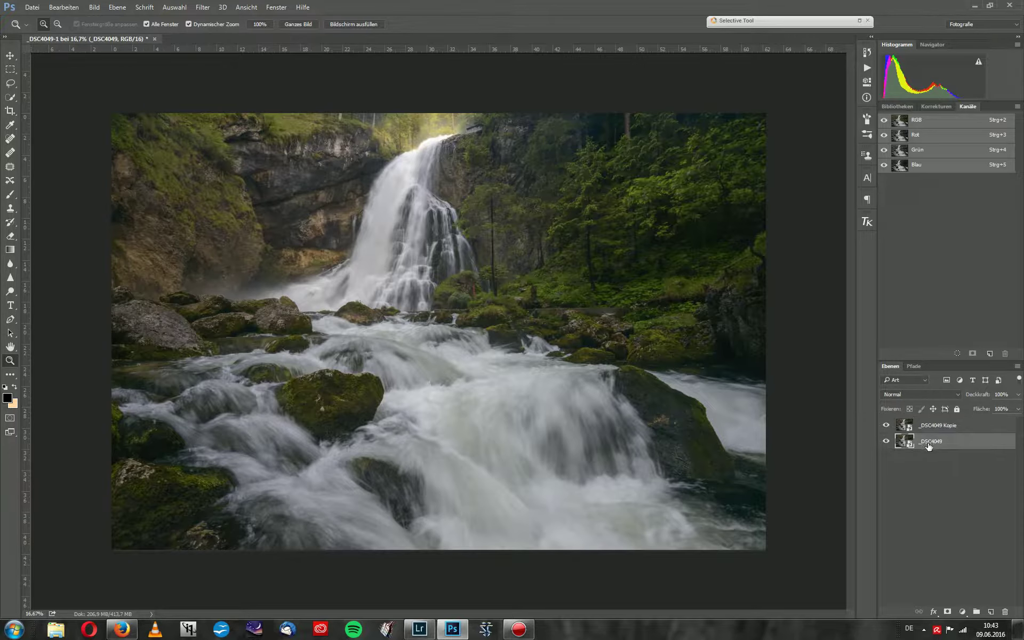
{"action": "right_click", "coordinate": [927, 442]}
{"action": "left_click", "coordinate": [805, 300]}
{"action": "left_click", "coordinate": [903, 441]}
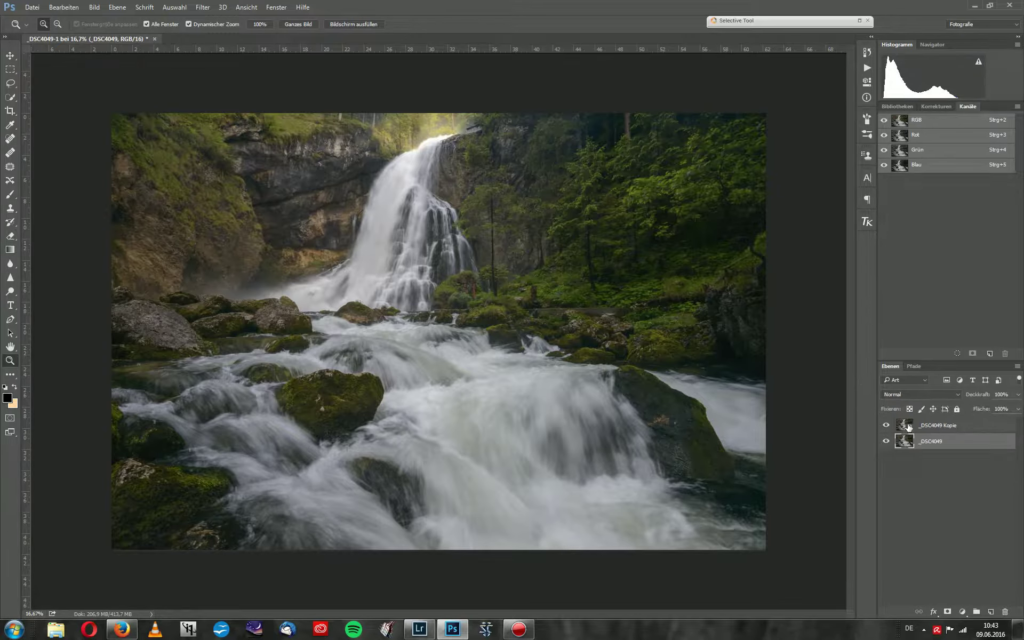
{"action": "left_click", "coordinate": [907, 426]}
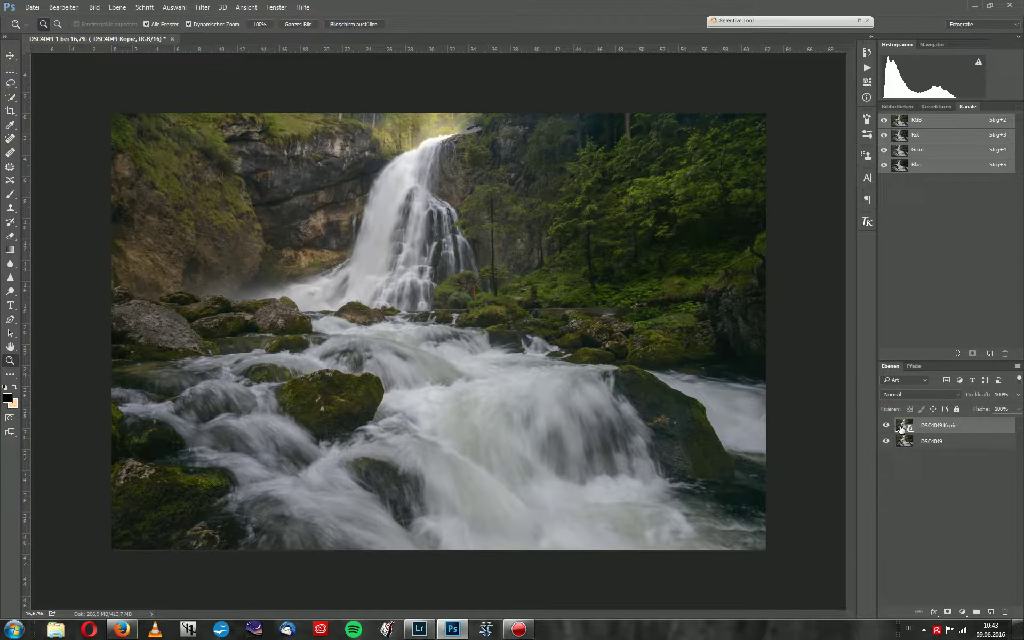
{"action": "double_click", "coordinate": [903, 424]}
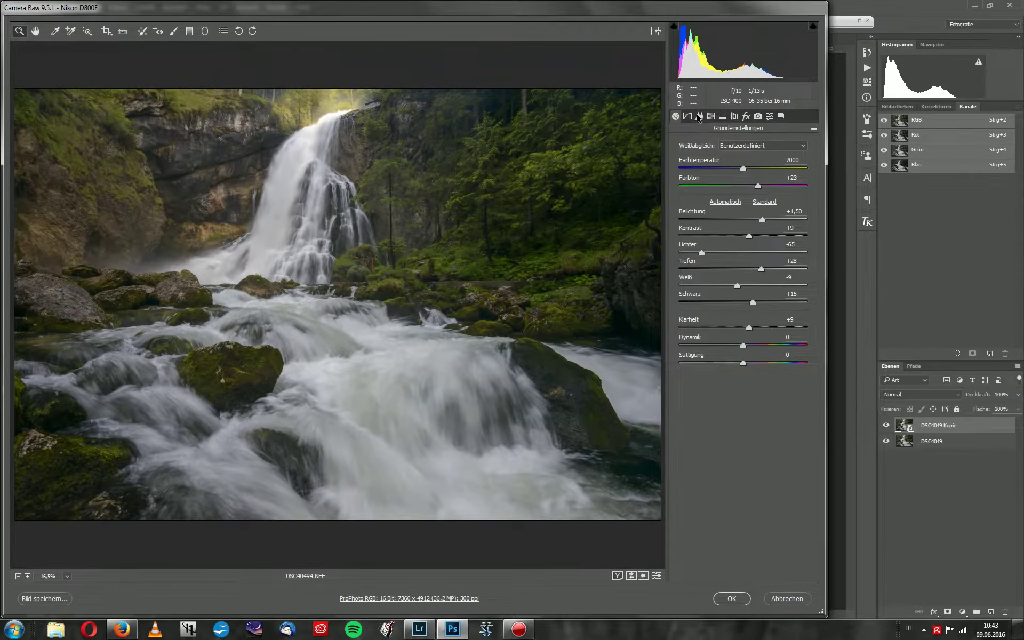
In the copy's Camera Raw Details tab, drag Luminanz noise reduction from 11 to 26.
{"action": "left_click", "coordinate": [700, 117]}
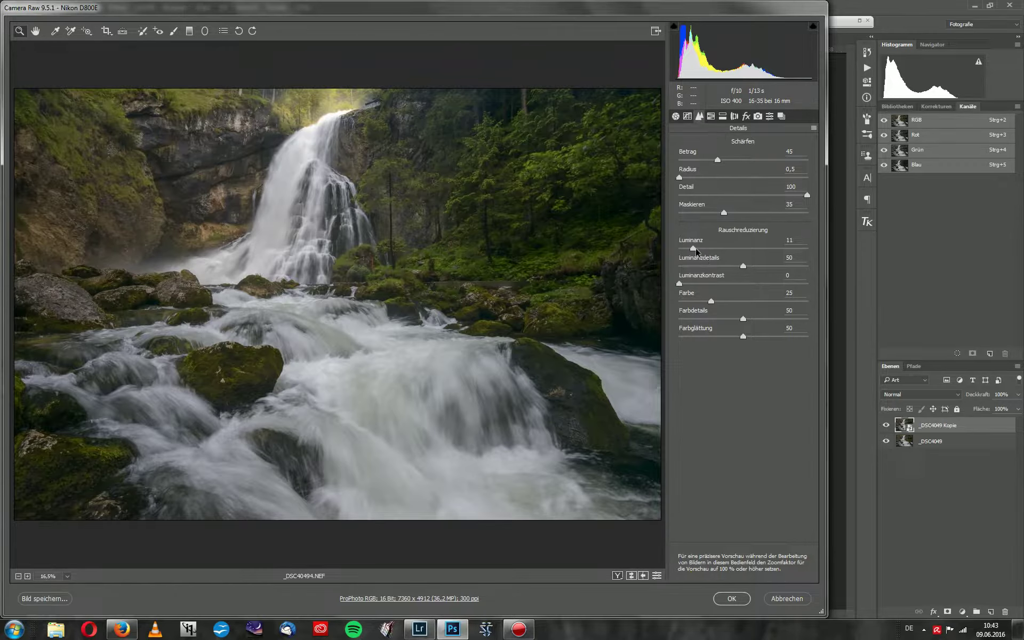
{"action": "mouse_move", "coordinate": [694, 249]}
{"action": "left_mouse_down"}
{"action": "mouse_move", "coordinate": [737, 248]}
{"action": "mouse_move", "coordinate": [725, 248]}
{"action": "left_mouse_up"}
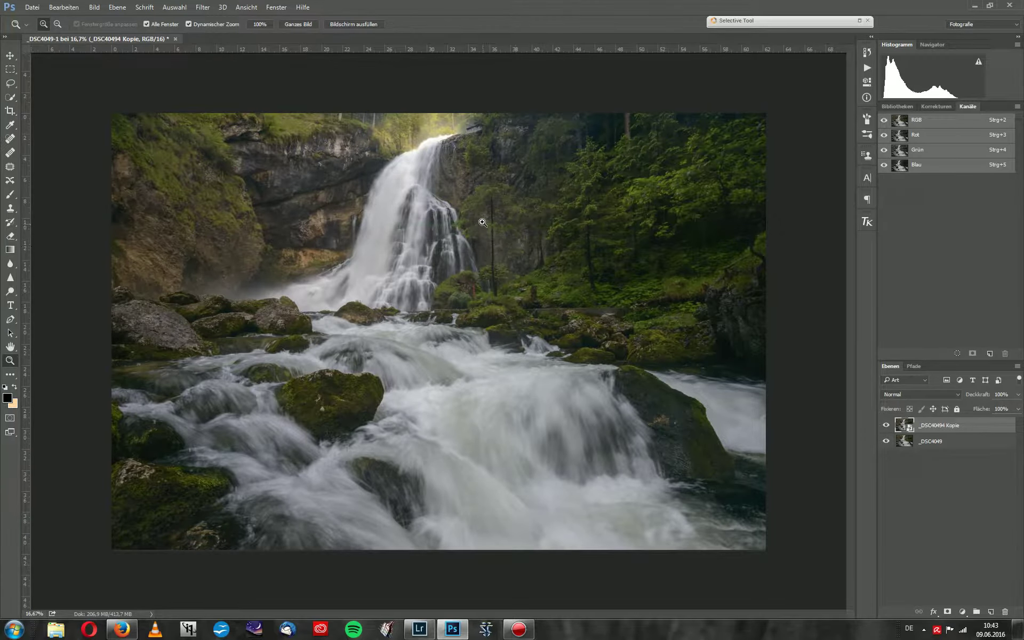
Zoom into the left rock face and toggle the noise-reduced copy to compare it.
{"action": "left_click", "coordinate": [394, 148]}
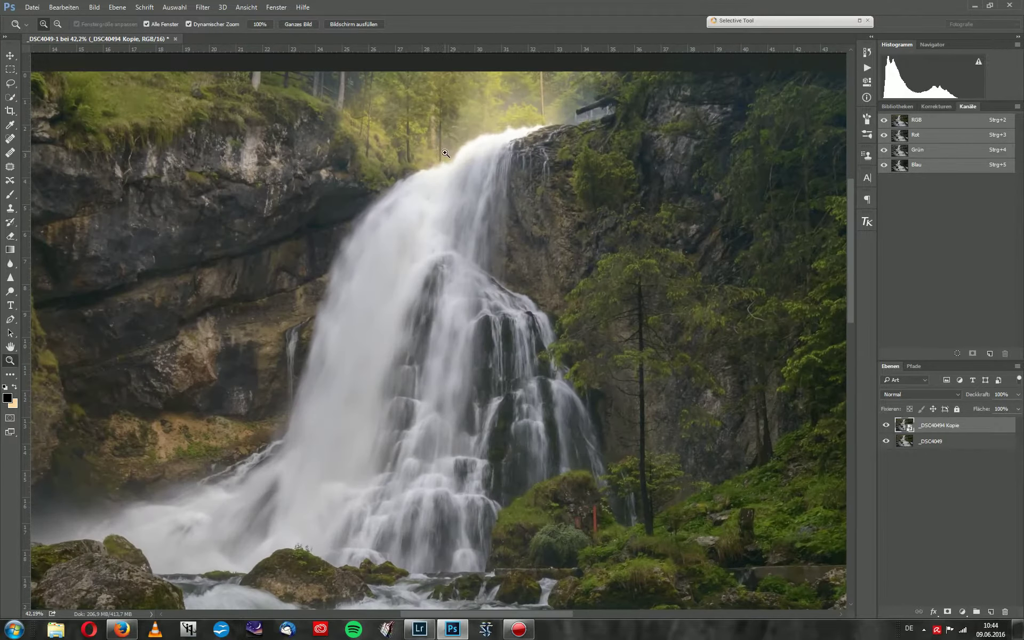
{"action": "left_click_drag", "start_coordinate": [338, 244], "coordinate": [640, 187]}
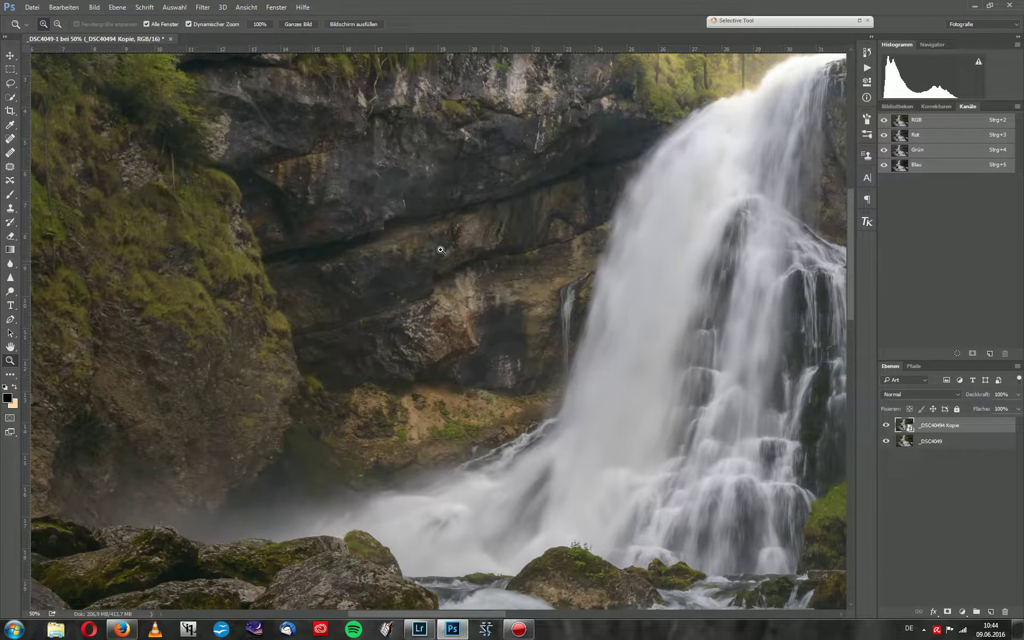
{"action": "left_click_drag", "start_coordinate": [424, 240], "coordinate": [467, 244]}
{"action": "left_click", "coordinate": [886, 426]}
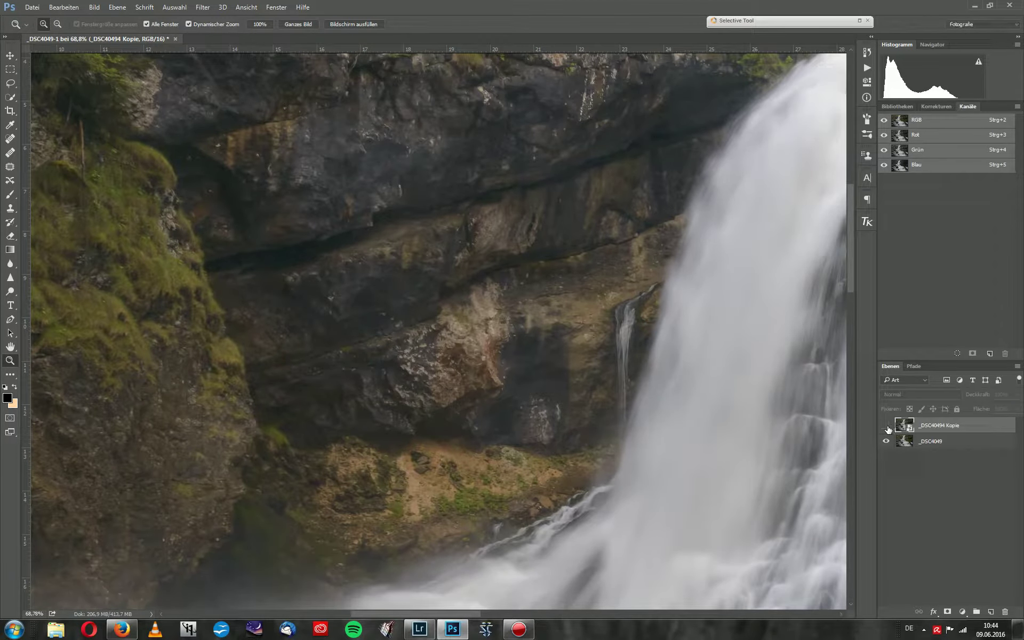
Fit the photo on screen, hide the noise-reduced copy, and select the original _DSC4049 layer.
{"action": "key", "text": "ctrl+0"}
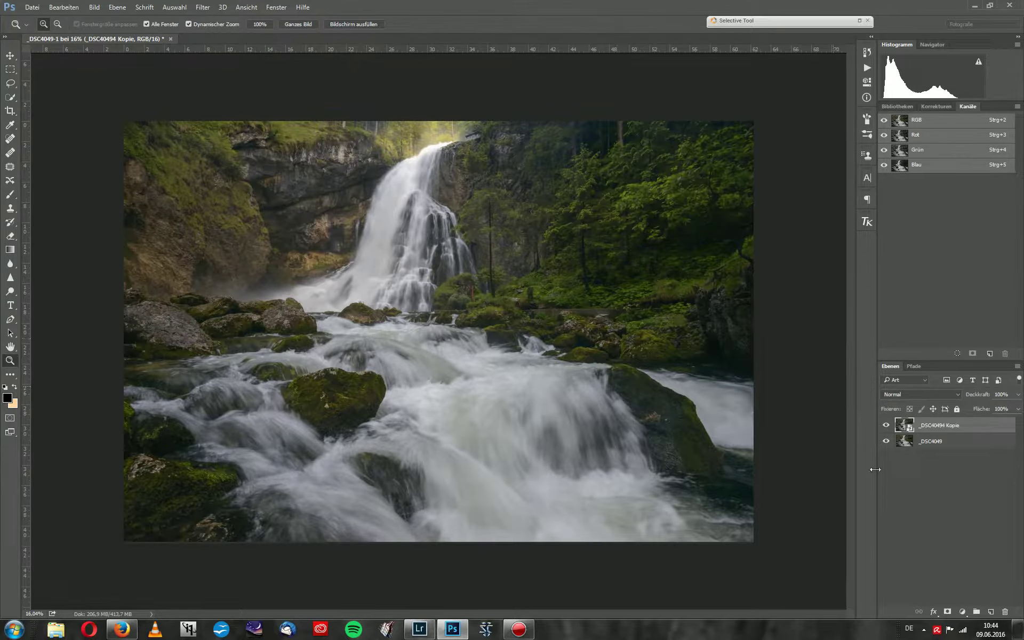
{"action": "left_click", "coordinate": [885, 441]}
{"action": "left_click", "coordinate": [885, 425]}
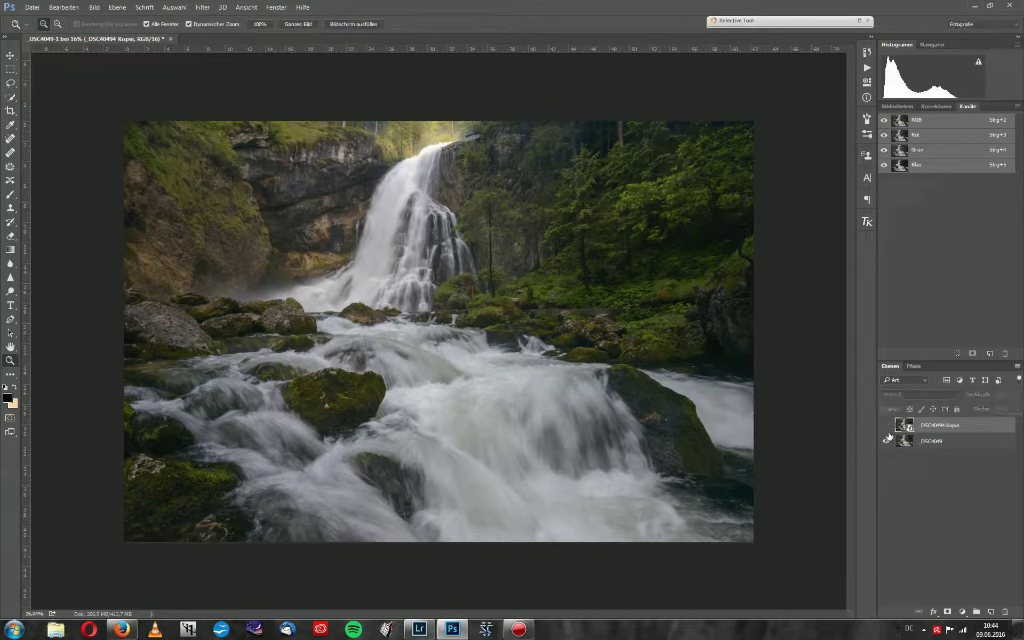
{"action": "left_click", "coordinate": [907, 442]}
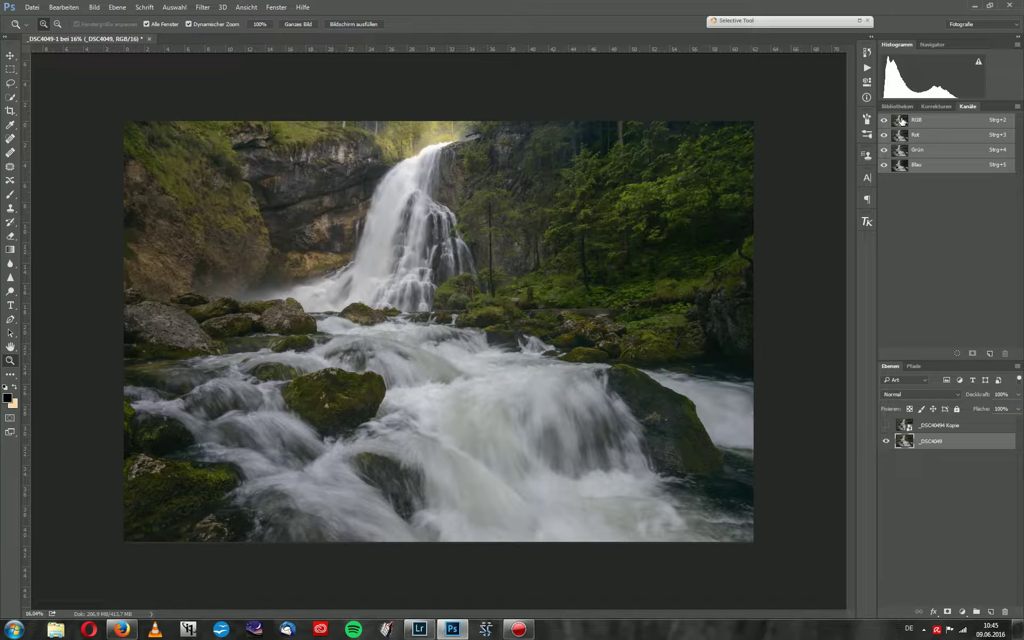
Load the RGB luminosity selection, save it as Alpha 1, deselect, and view Alpha 1 alone.
{"action": "left_click", "coordinate": [901, 123], "text": "ctrl"}
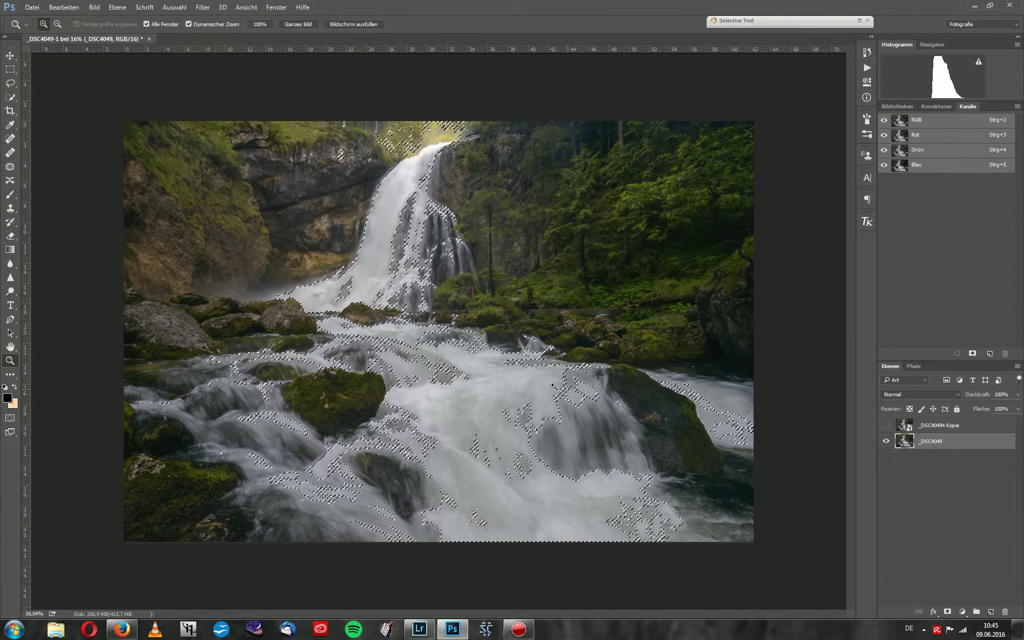
{"action": "left_click", "coordinate": [972, 354]}
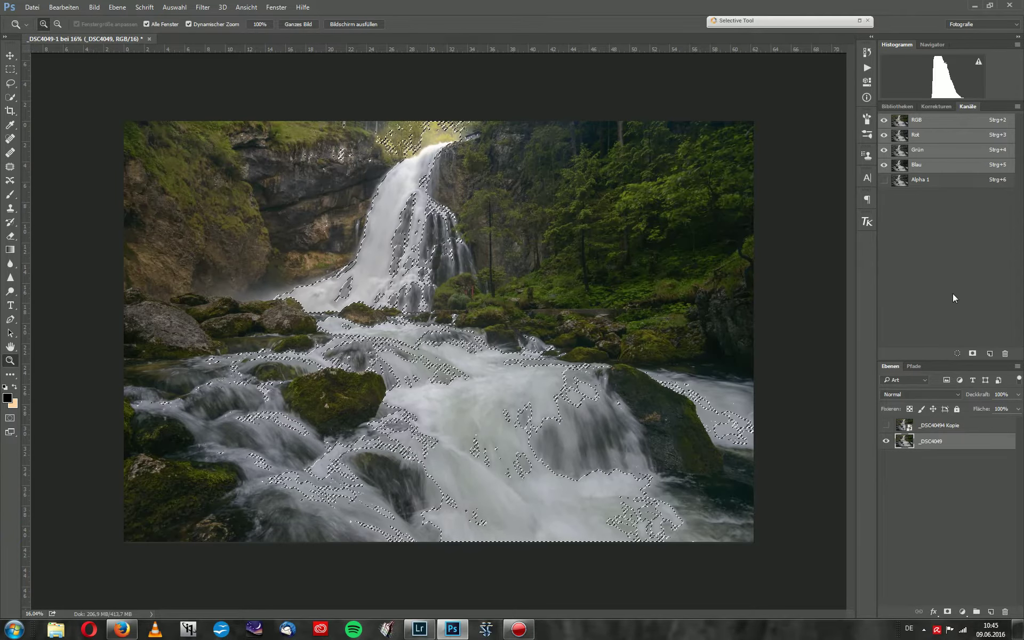
{"action": "key", "text": "ctrl+d"}
{"action": "left_click", "coordinate": [905, 184]}
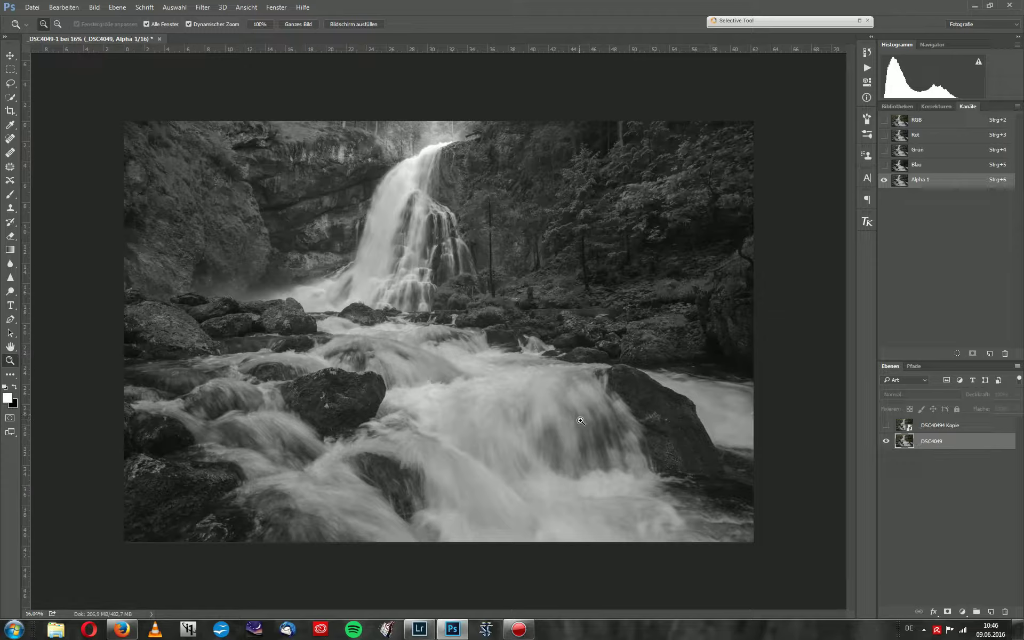
Load Alpha 1, invert the selection, save it as Alpha 2, deselect, and view Alpha 2.
{"action": "left_click", "coordinate": [899, 185], "text": "ctrl"}
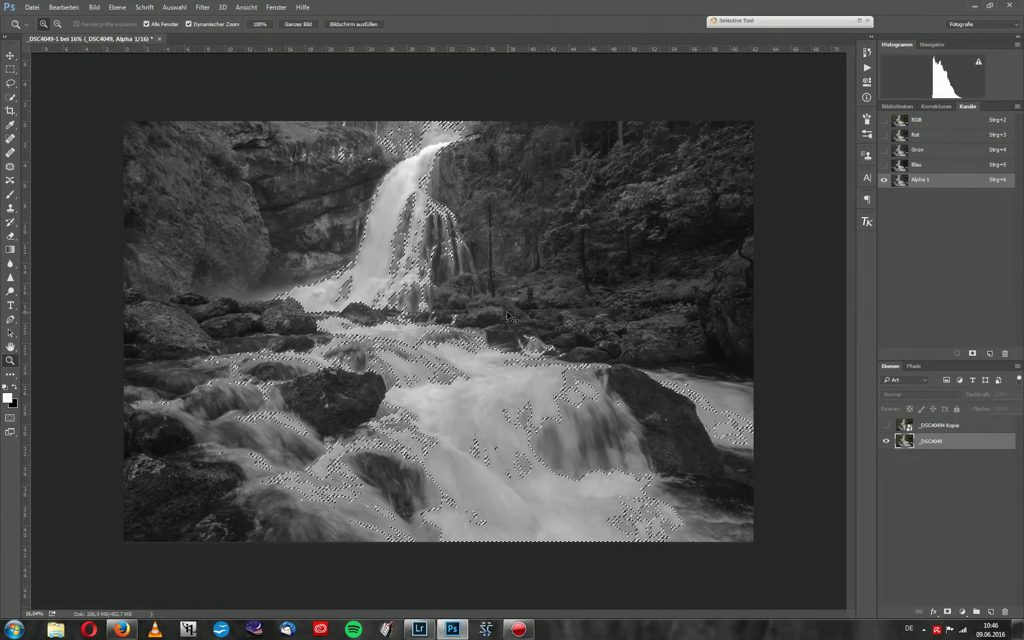
{"action": "key", "text": "ctrl+shift+i"}
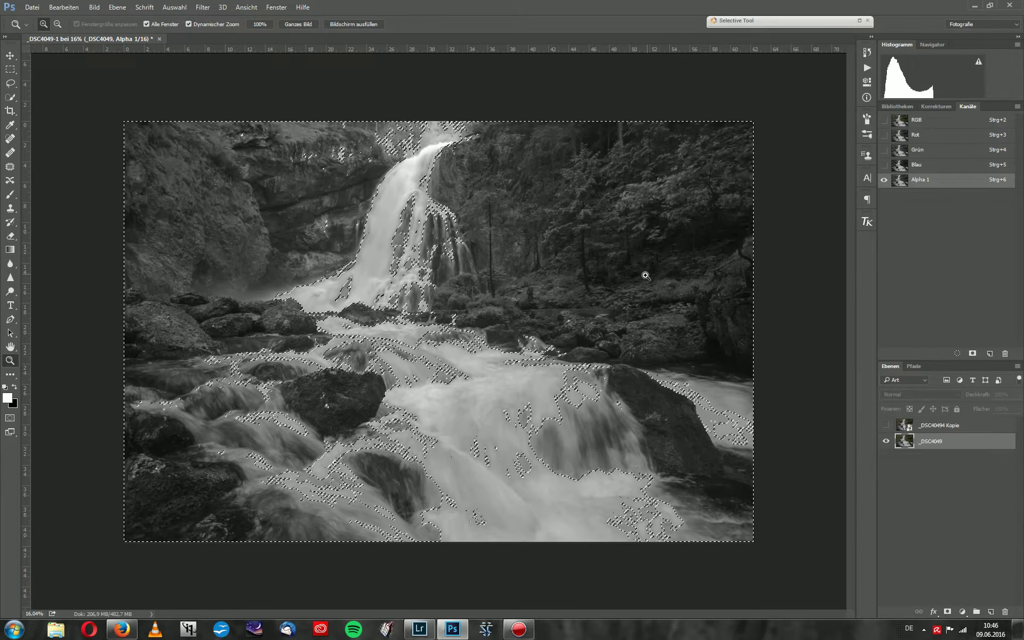
{"action": "left_click", "coordinate": [972, 353]}
{"action": "key", "text": "ctrl+d"}
{"action": "left_click", "coordinate": [899, 196]}
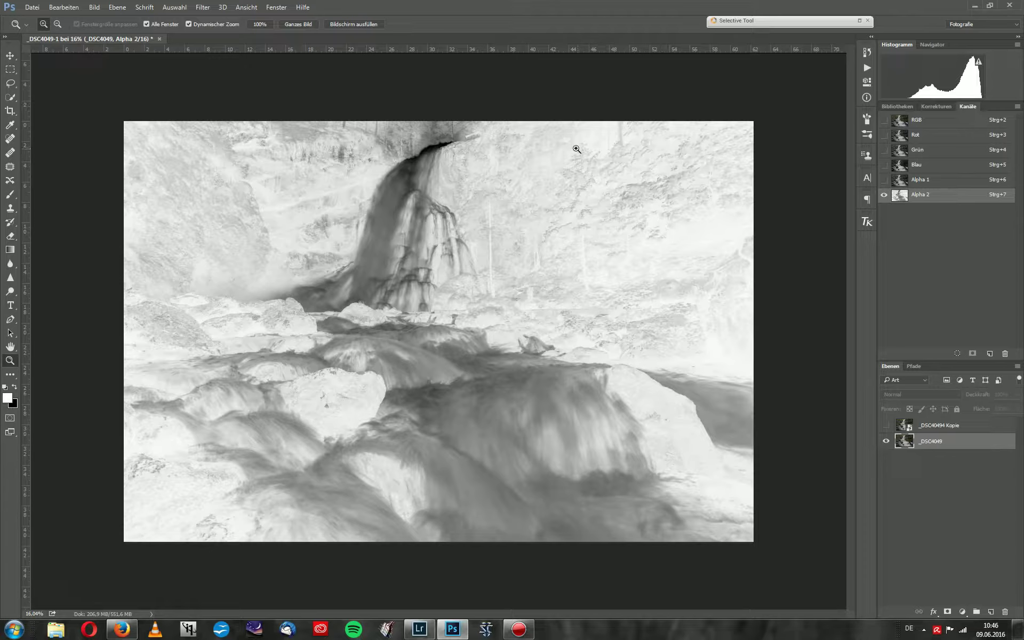
Intersect the Alpha 2 selection with itself, save it as Alpha 3, and compare it against Alpha 2.
{"action": "left_click", "coordinate": [899, 194], "text": "ctrl"}
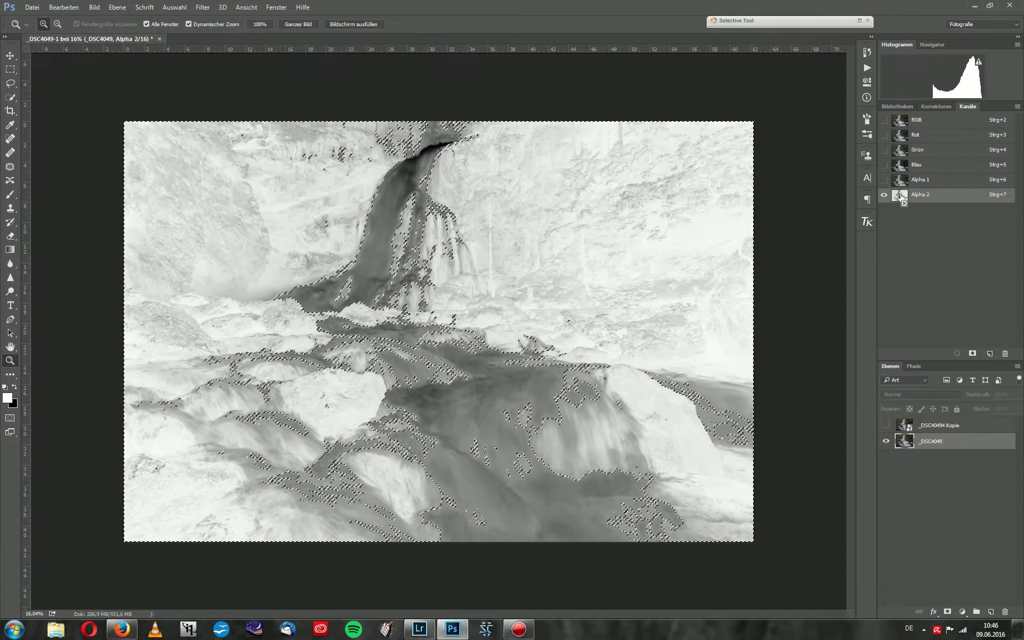
{"action": "left_click", "coordinate": [899, 196], "text": "ctrl"}
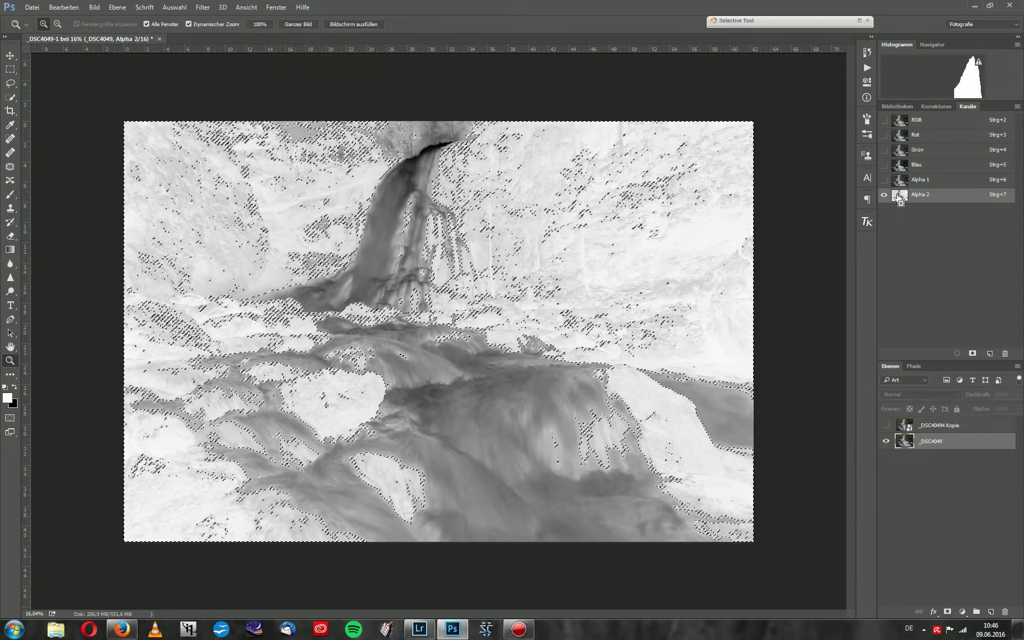
{"action": "left_click", "coordinate": [973, 354]}
{"action": "key", "text": "ctrl+d"}
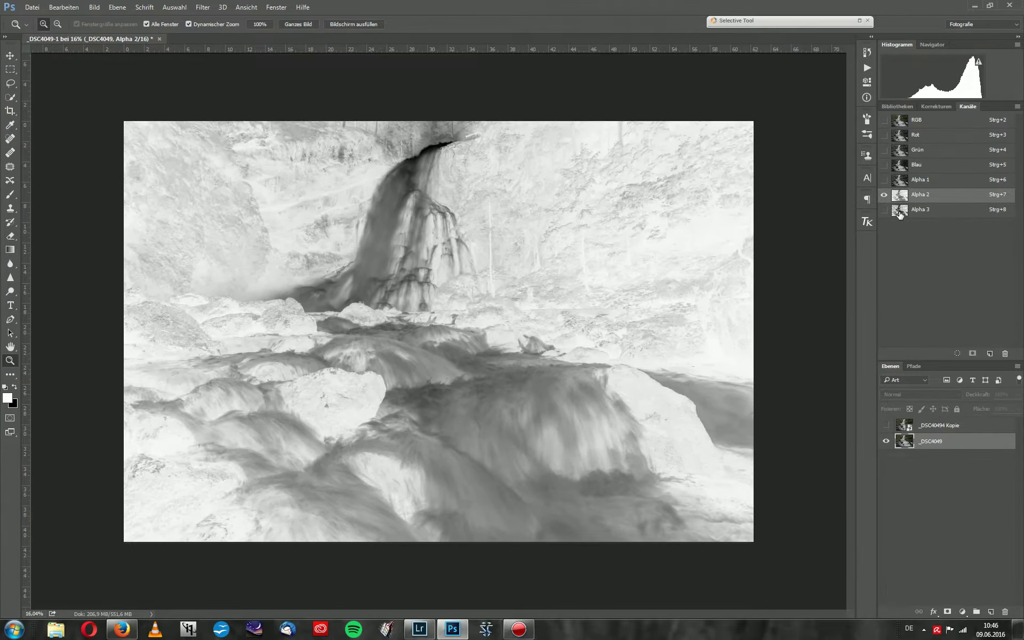
{"action": "left_click", "coordinate": [899, 210]}
{"action": "left_click", "coordinate": [901, 196]}
{"action": "left_click", "coordinate": [902, 211]}
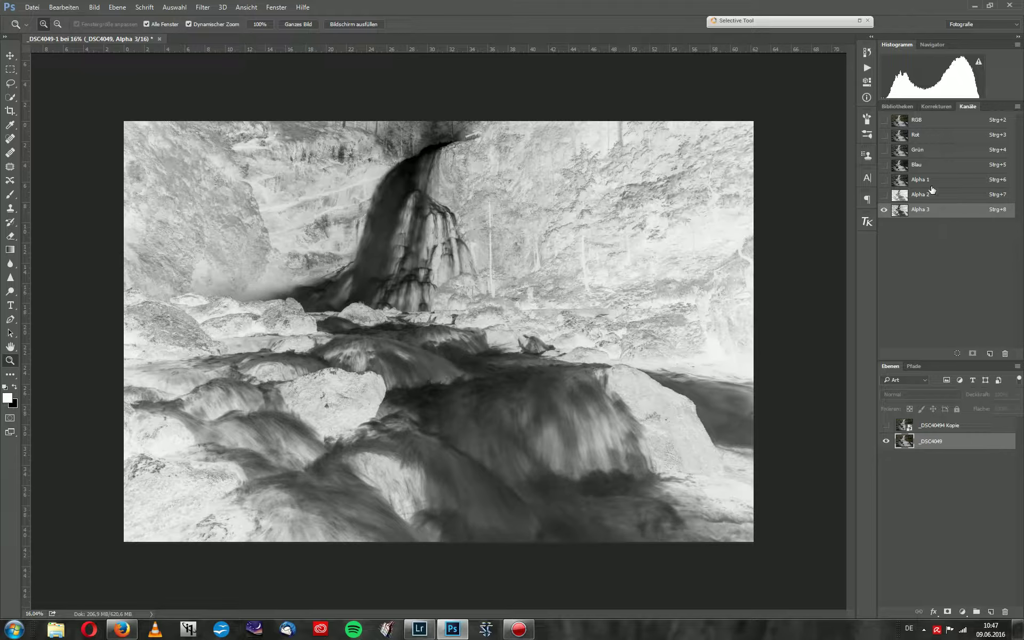
Intersect the Alpha 3 selection with itself, save it as Alpha 4, and view it alone.
{"action": "left_click", "coordinate": [901, 212], "text": "ctrl"}
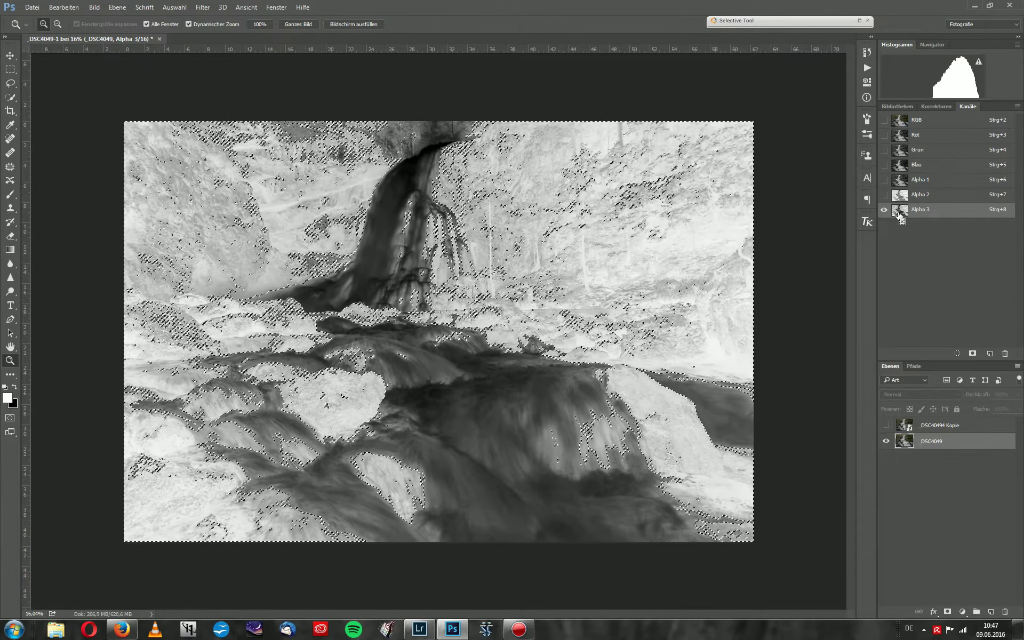
{"action": "left_click", "coordinate": [902, 212], "text": "ctrl+shift"}
{"action": "left_click", "coordinate": [901, 212], "text": "ctrl+alt+shift"}
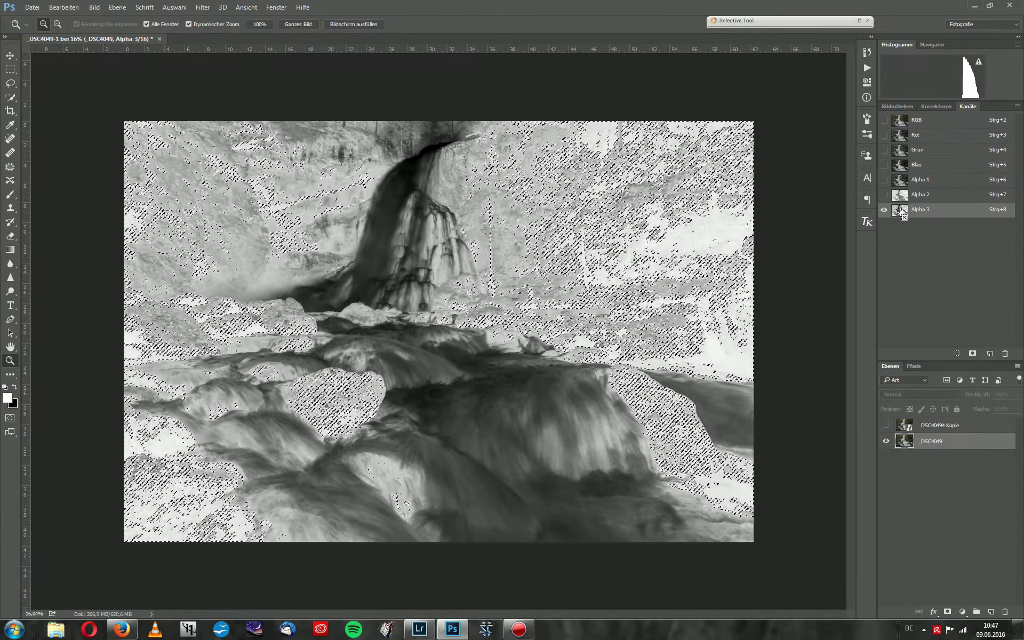
{"action": "left_click", "coordinate": [971, 354]}
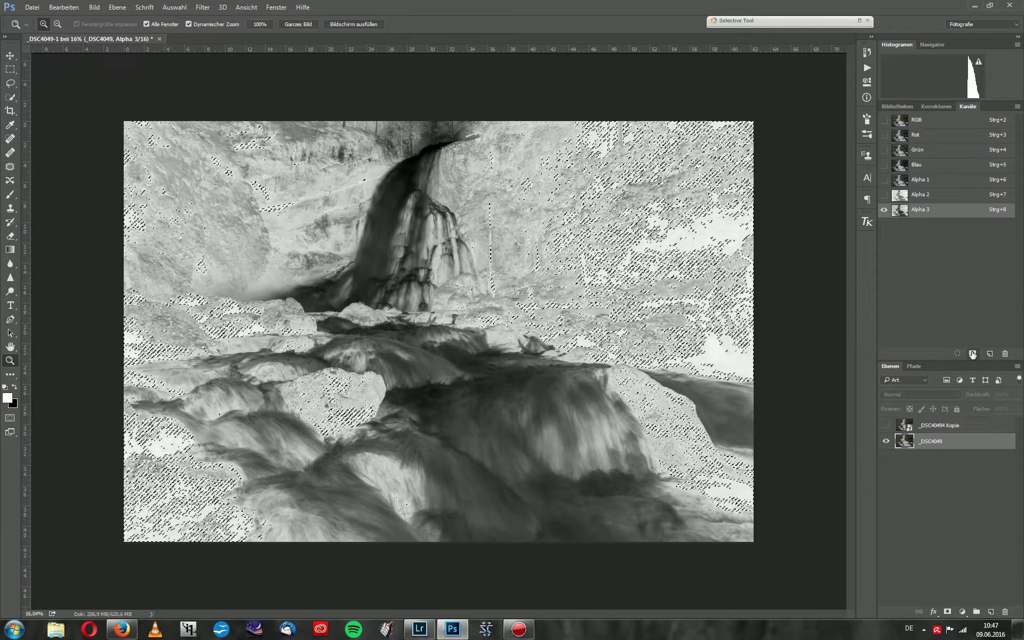
{"action": "key", "text": "ctrl+d"}
{"action": "left_click", "coordinate": [920, 224]}
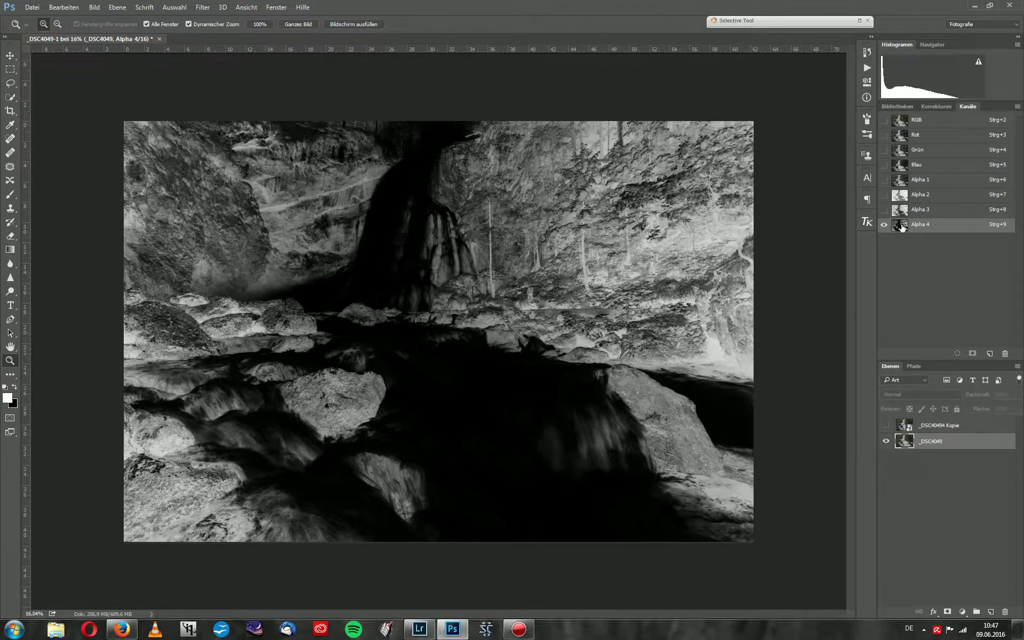
Save the Alpha 4 selection as Alpha 5 and view Alpha 5 alone.
{"action": "left_click", "coordinate": [900, 227], "text": "ctrl"}
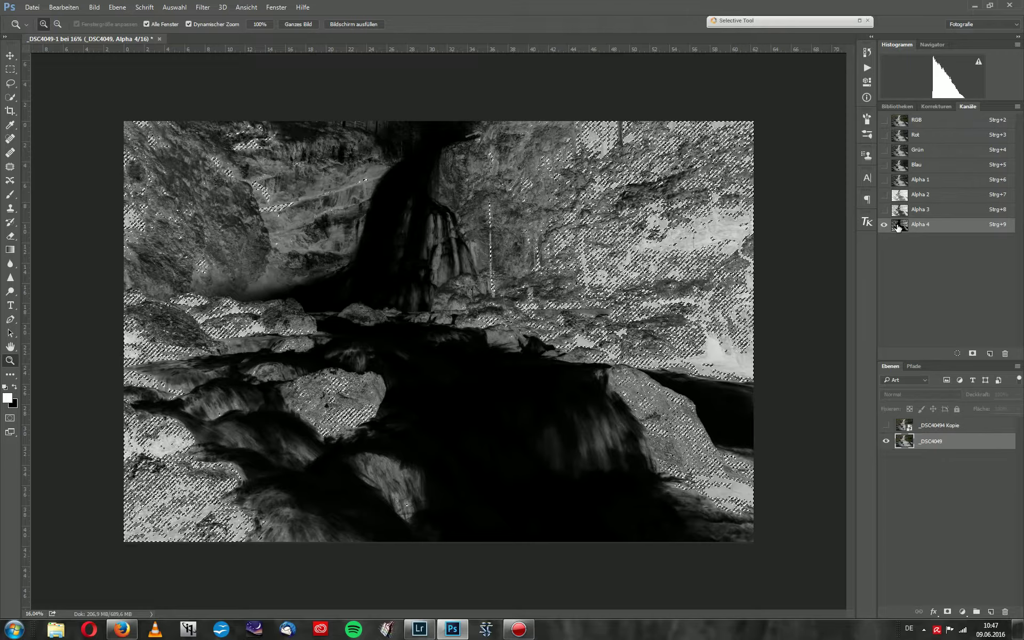
{"action": "left_click", "coordinate": [972, 353]}
{"action": "left_click", "coordinate": [889, 241]}
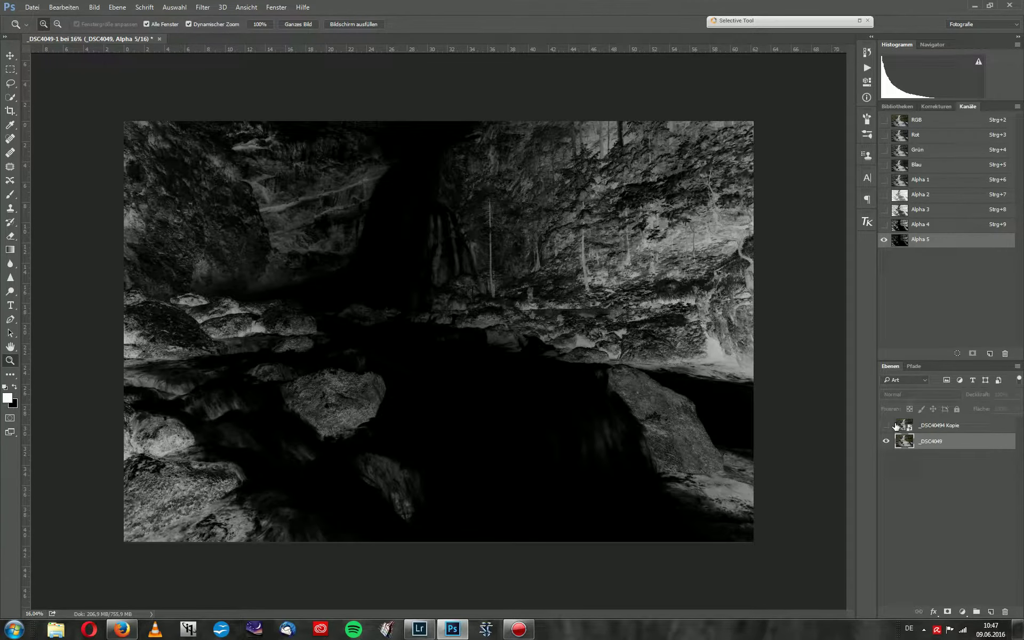
Mask _DSC40494 Kopie with the Alpha 5 selection, view the mask alone, and open Levels (Ctrl+L) on it.
{"action": "left_click", "coordinate": [899, 123]}
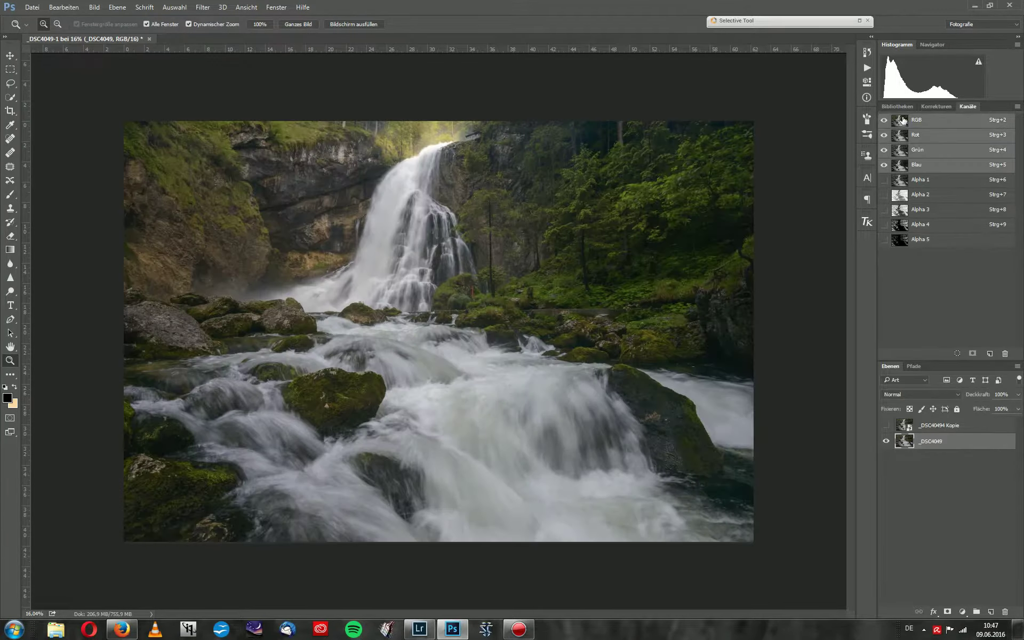
{"action": "left_click", "coordinate": [905, 430]}
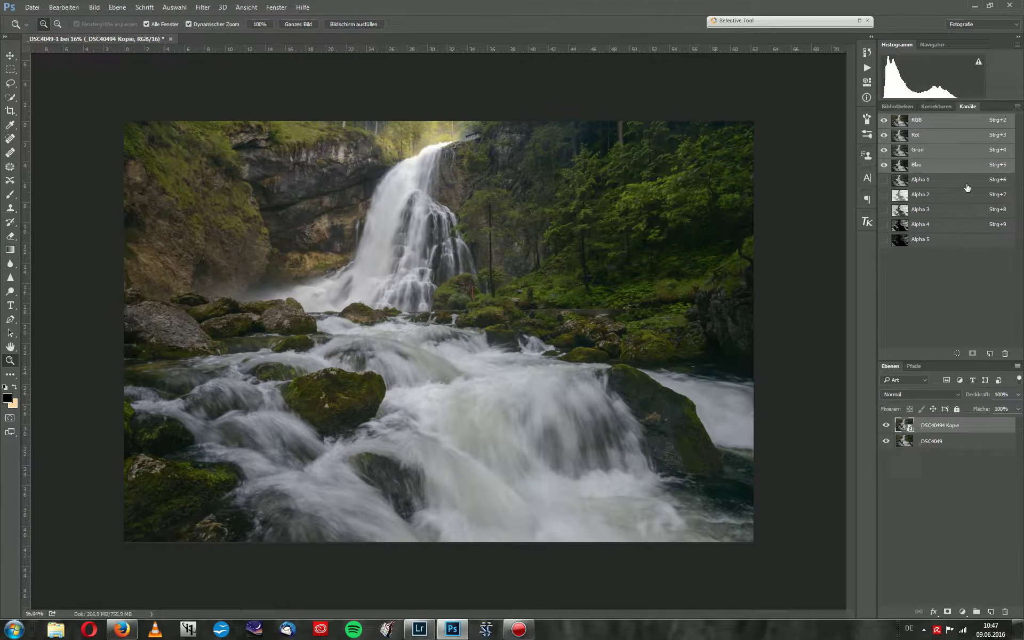
{"action": "left_click", "coordinate": [900, 243]}
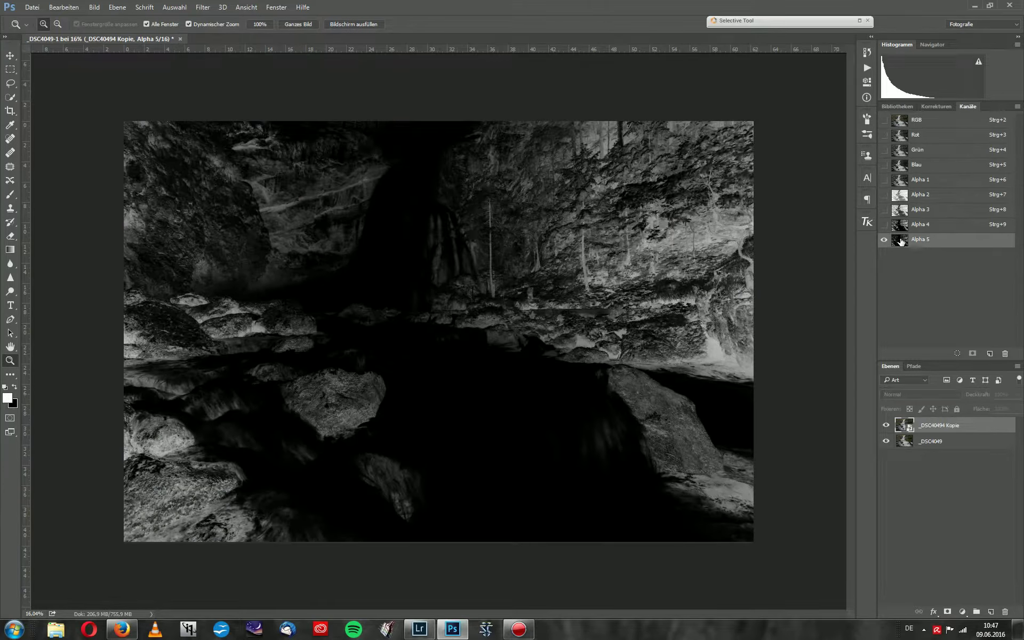
{"action": "left_click", "coordinate": [901, 243], "text": "ctrl"}
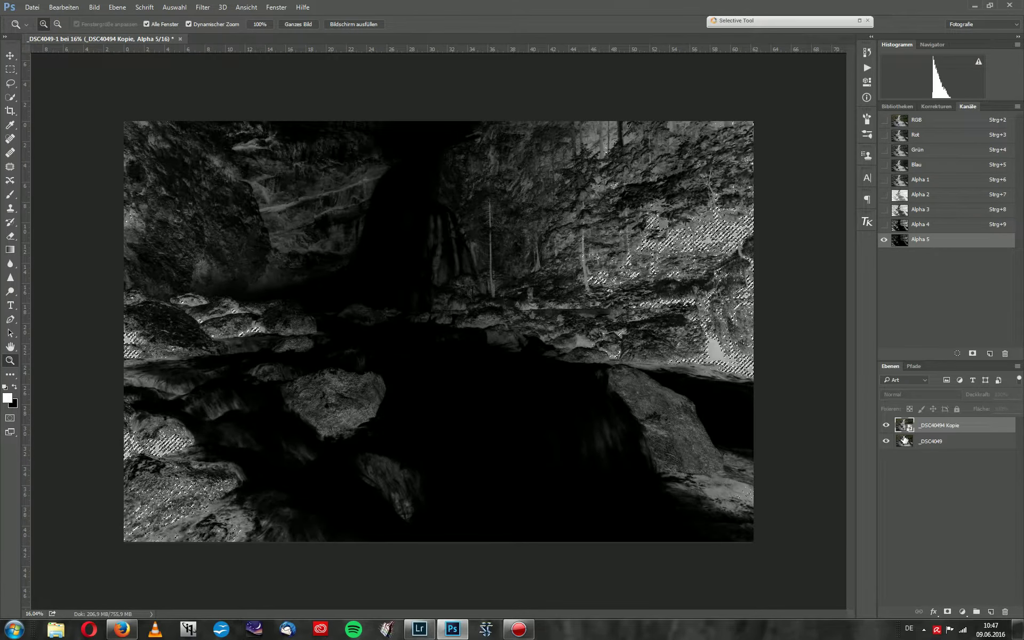
{"action": "left_click", "coordinate": [947, 613]}
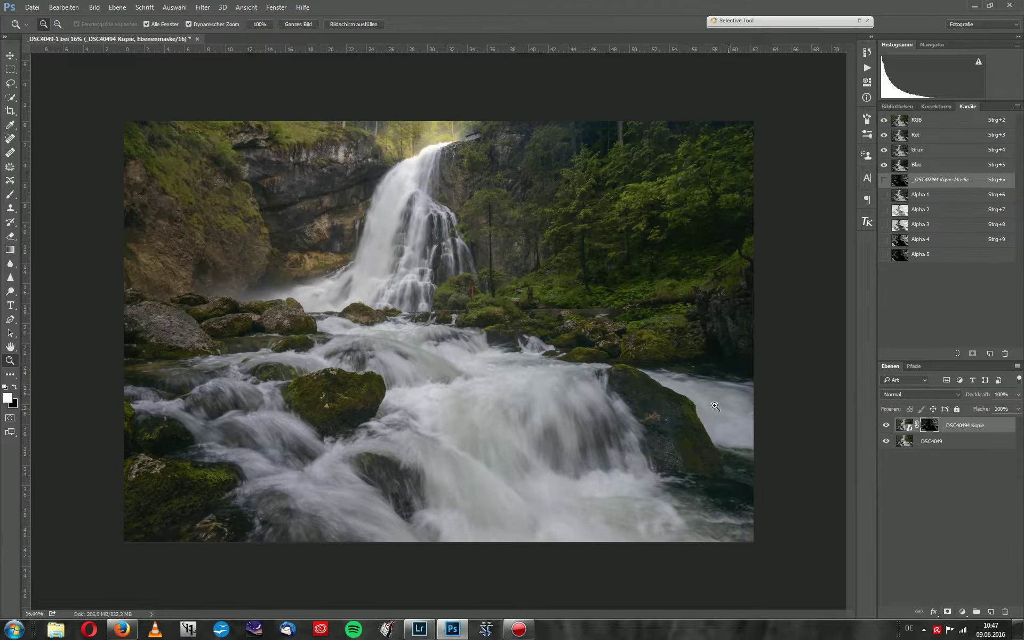
{"action": "left_click", "coordinate": [931, 426], "text": "alt"}
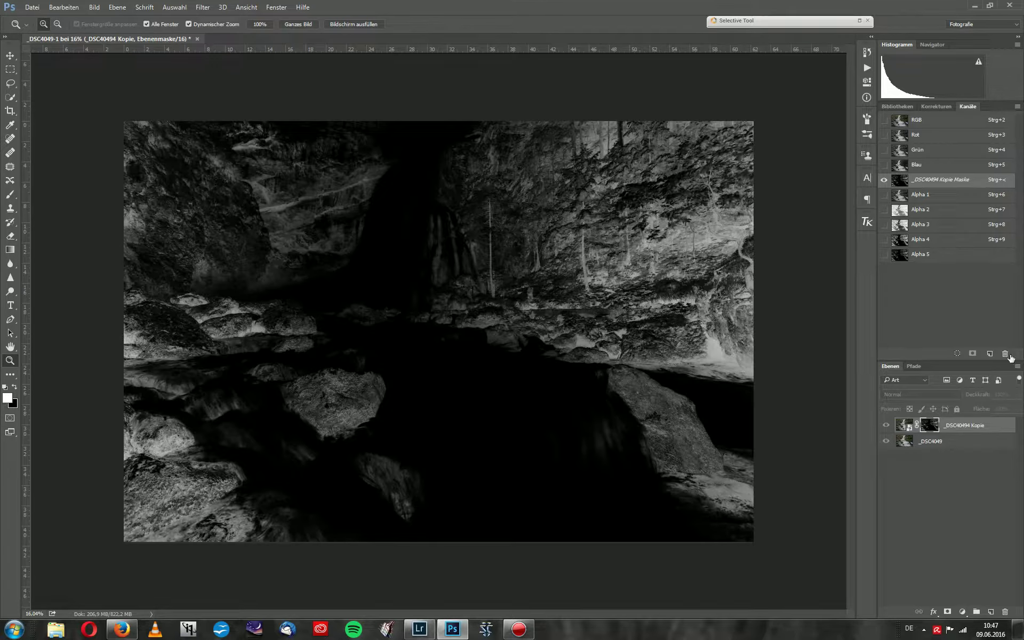
{"action": "key", "text": "ctrl+l"}
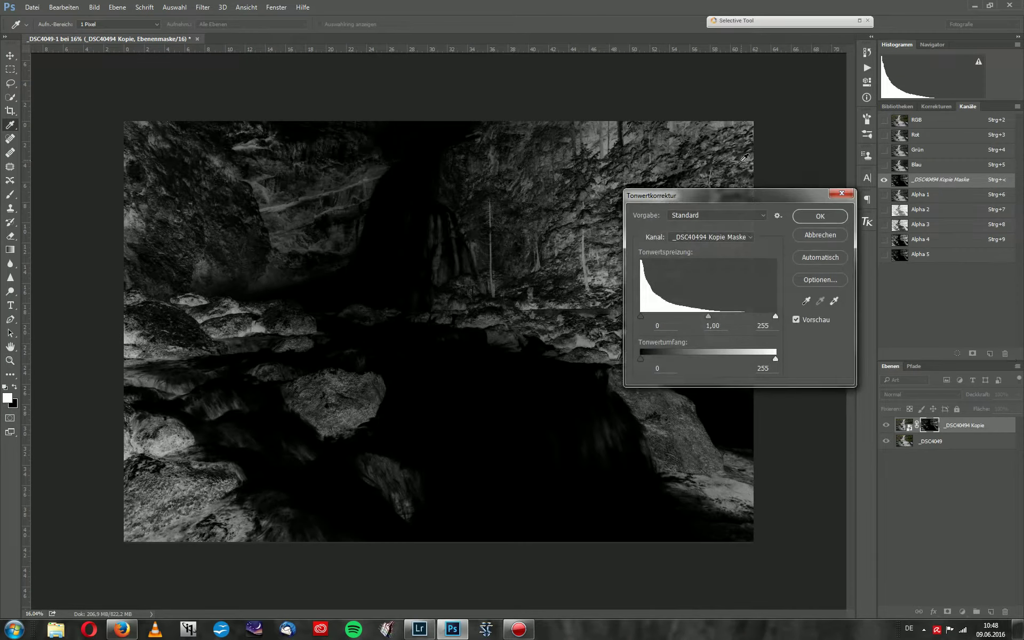
Apply Levels to the _DSC40494 Kopie layer mask with the white input set to 199.
{"action": "left_click_drag", "start_coordinate": [743, 196], "coordinate": [899, 126]}
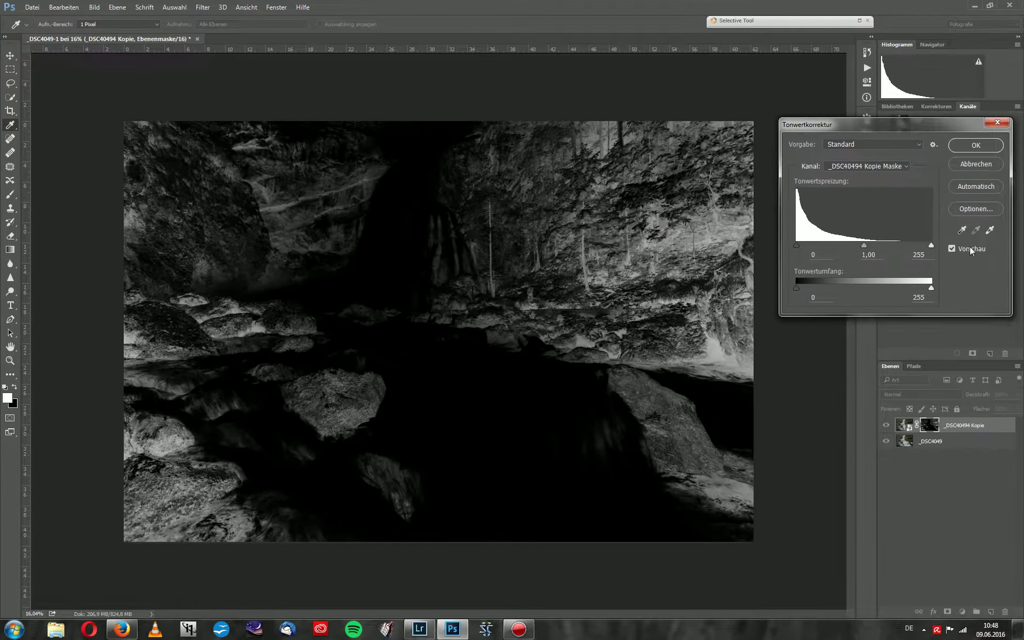
{"action": "left_click_drag", "start_coordinate": [930, 245], "coordinate": [899, 250]}
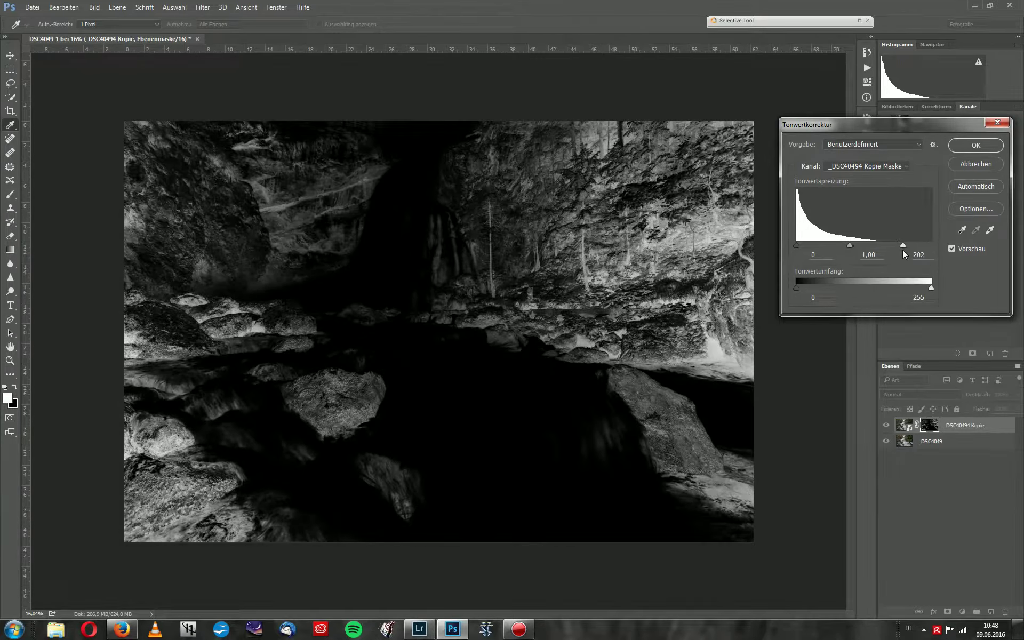
{"action": "left_click", "coordinate": [914, 251]}
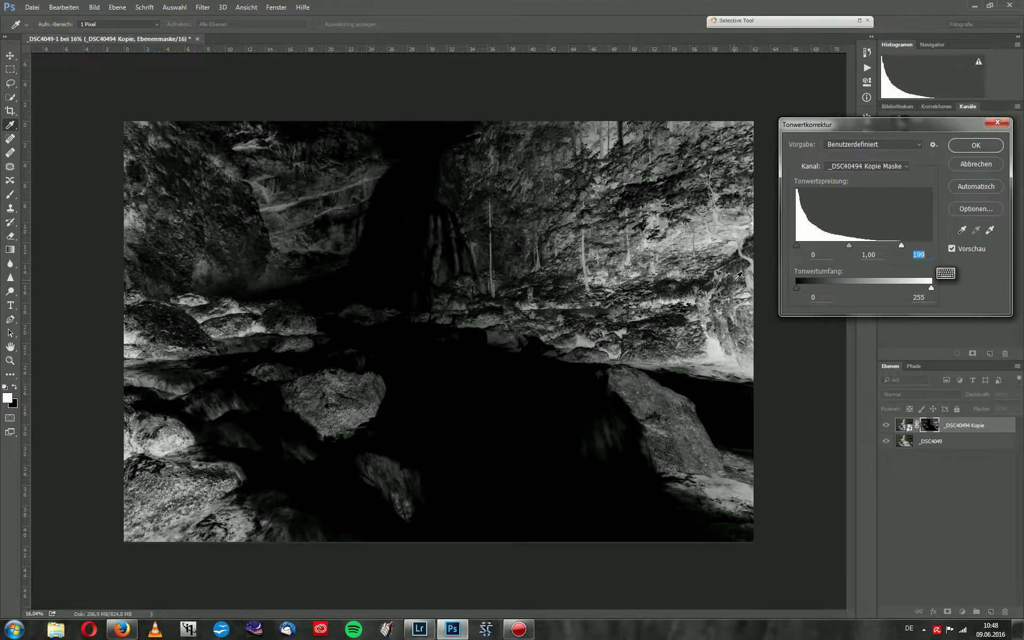
{"action": "left_click", "coordinate": [978, 143]}
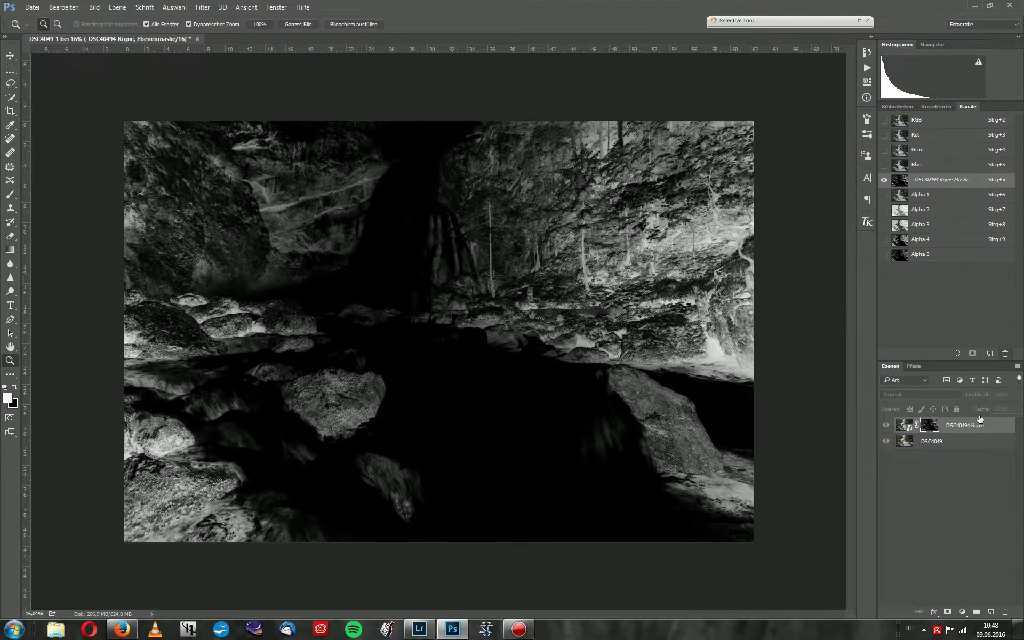
{"action": "left_click", "coordinate": [904, 425]}
{"action": "key", "text": "z"}
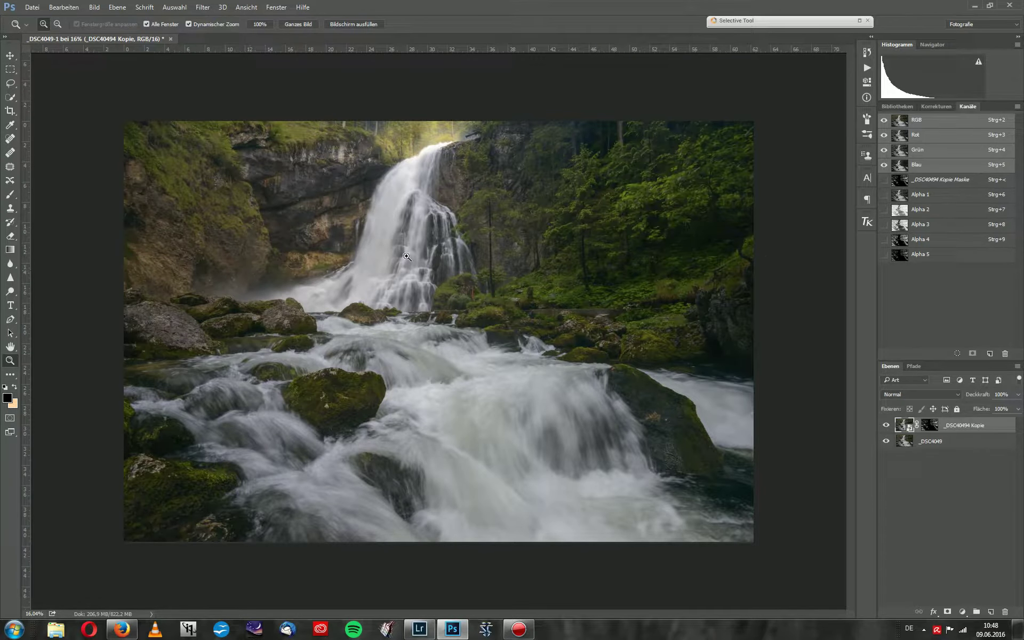
{"action": "mouse_move", "coordinate": [619, 259]}
{"action": "left_mouse_down"}
{"action": "mouse_move", "coordinate": [621, 279]}
{"action": "mouse_move", "coordinate": [233, 287]}
{"action": "left_mouse_up"}
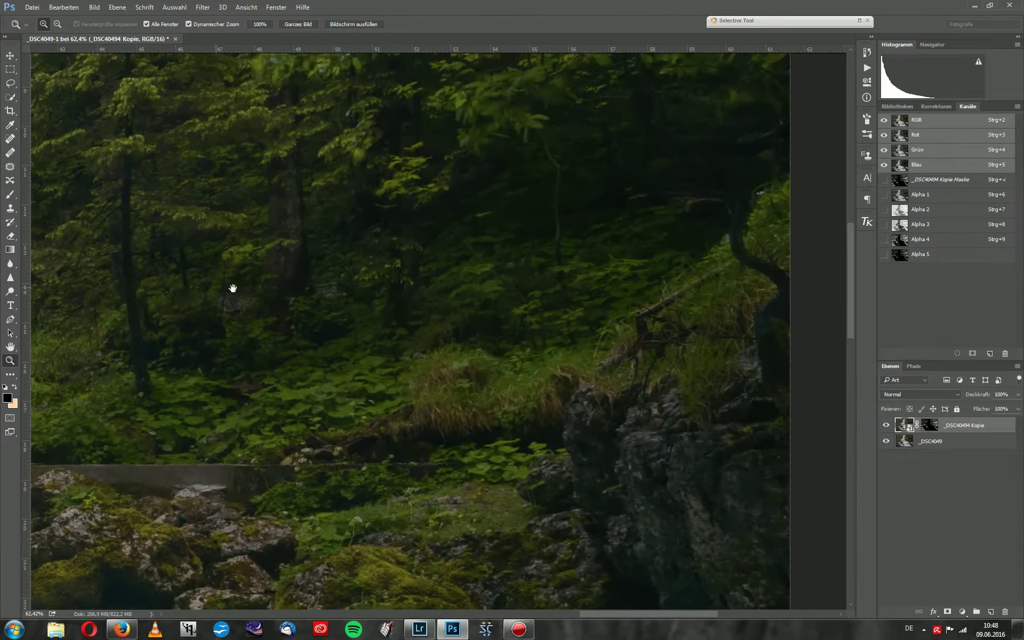
{"action": "left_click", "coordinate": [422, 264], "text": "alt"}
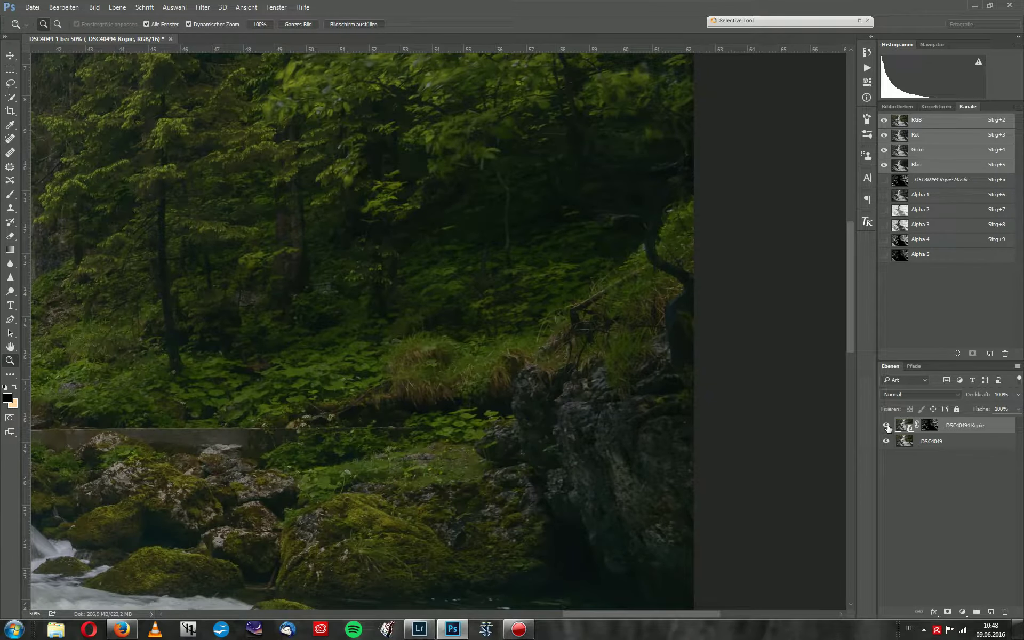
{"action": "left_click_drag", "start_coordinate": [542, 222], "coordinate": [567, 185]}
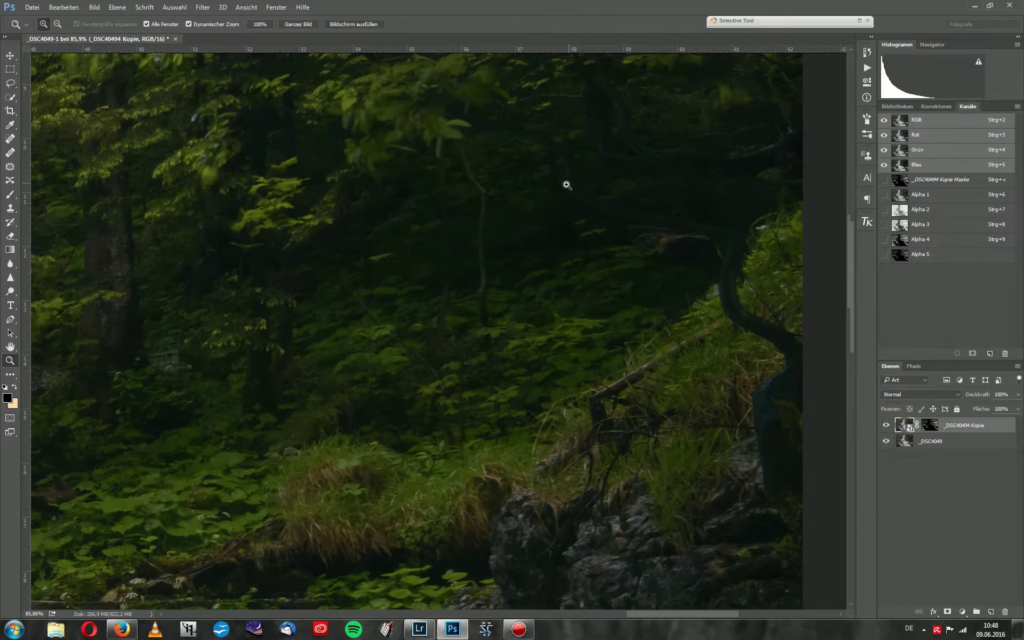
{"action": "left_click", "coordinate": [716, 334]}
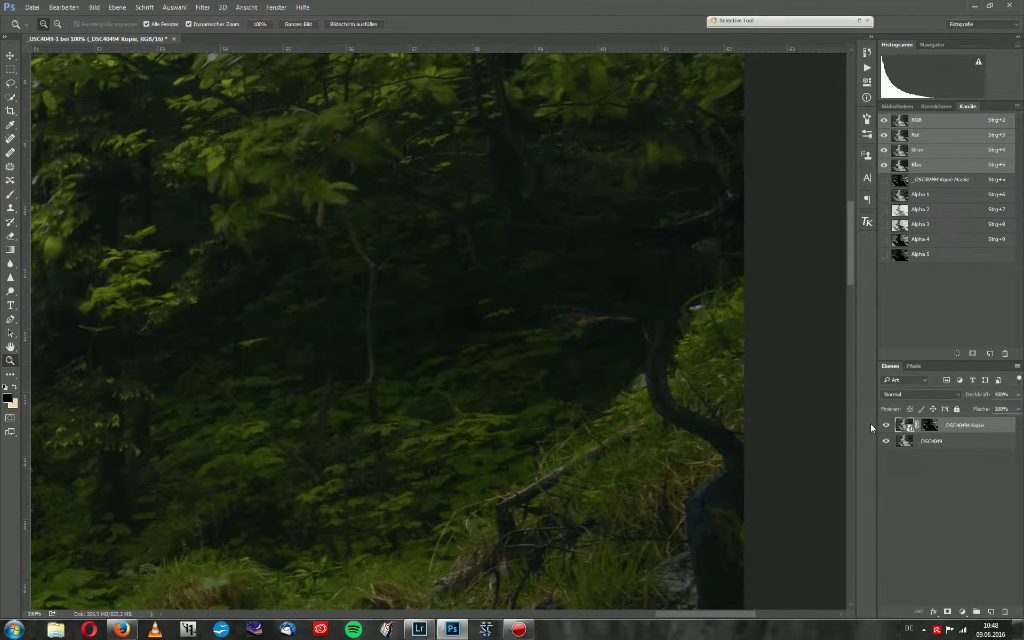
{"action": "left_click", "coordinate": [886, 425]}
{"action": "left_click", "coordinate": [885, 425]}
{"action": "left_click_drag", "start_coordinate": [416, 212], "coordinate": [400, 201]}
{"action": "left_click_drag", "start_coordinate": [348, 359], "coordinate": [377, 465]}
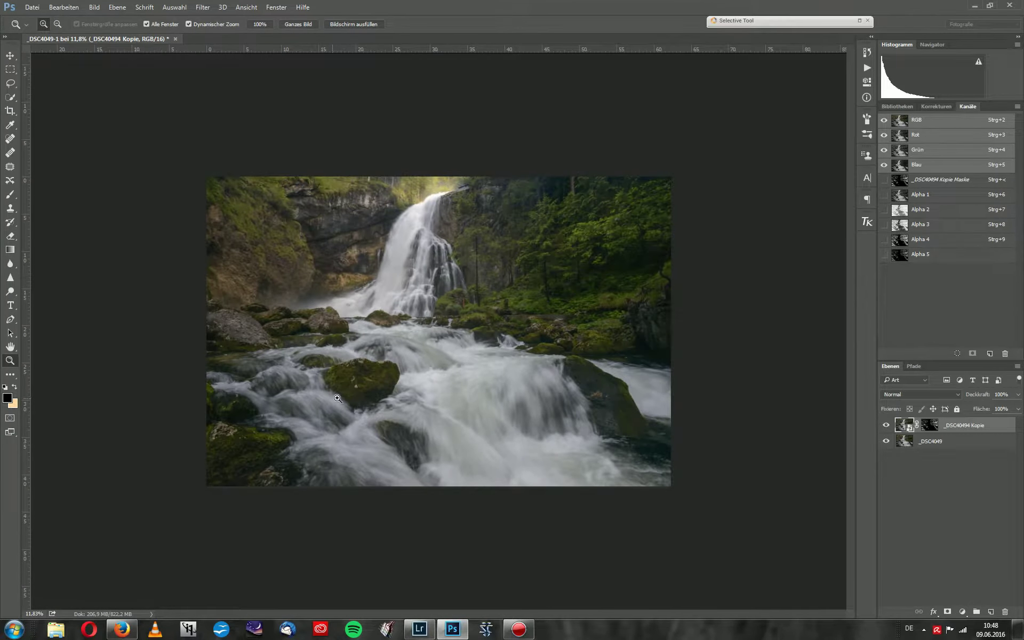
{"action": "mouse_move", "coordinate": [341, 397]}
{"action": "left_mouse_down"}
{"action": "mouse_move", "coordinate": [577, 371]}
{"action": "mouse_move", "coordinate": [502, 328]}
{"action": "left_mouse_up"}
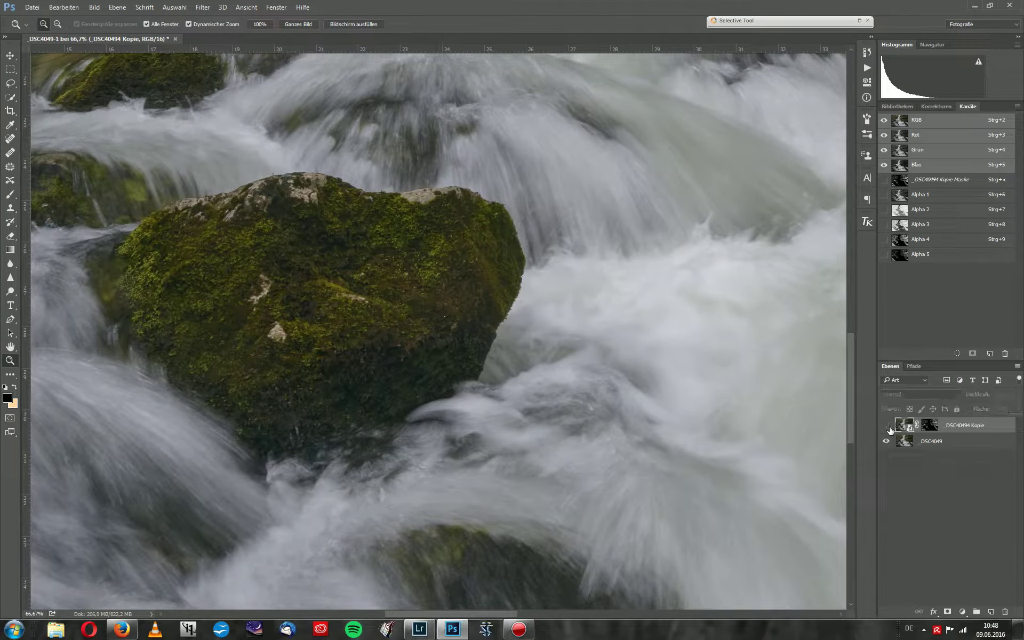
{"action": "left_click_drag", "start_coordinate": [667, 258], "coordinate": [520, 156]}
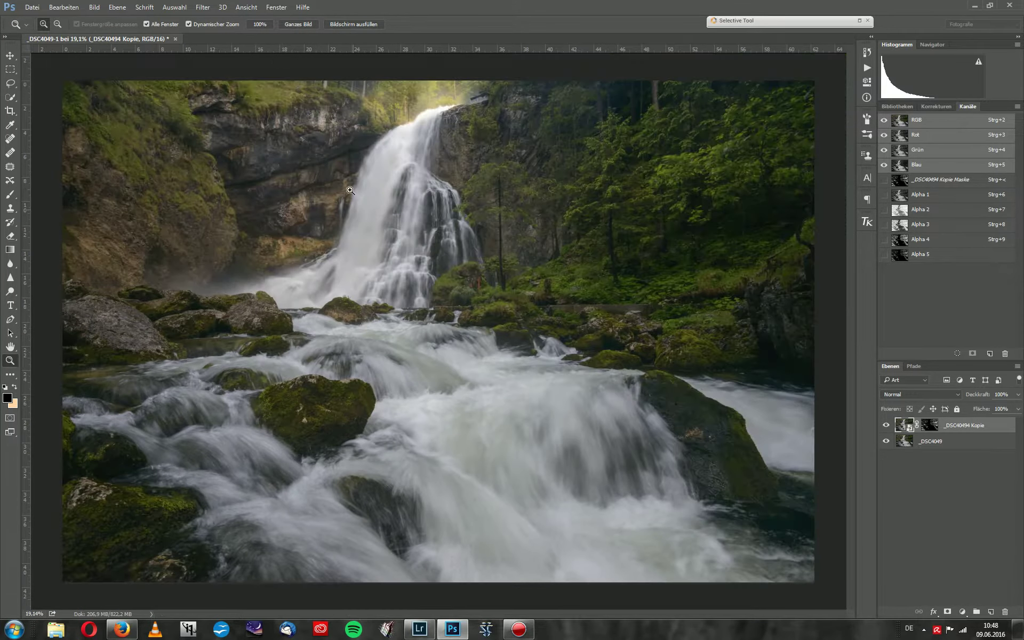
{"action": "left_click_drag", "start_coordinate": [288, 109], "coordinate": [343, 224]}
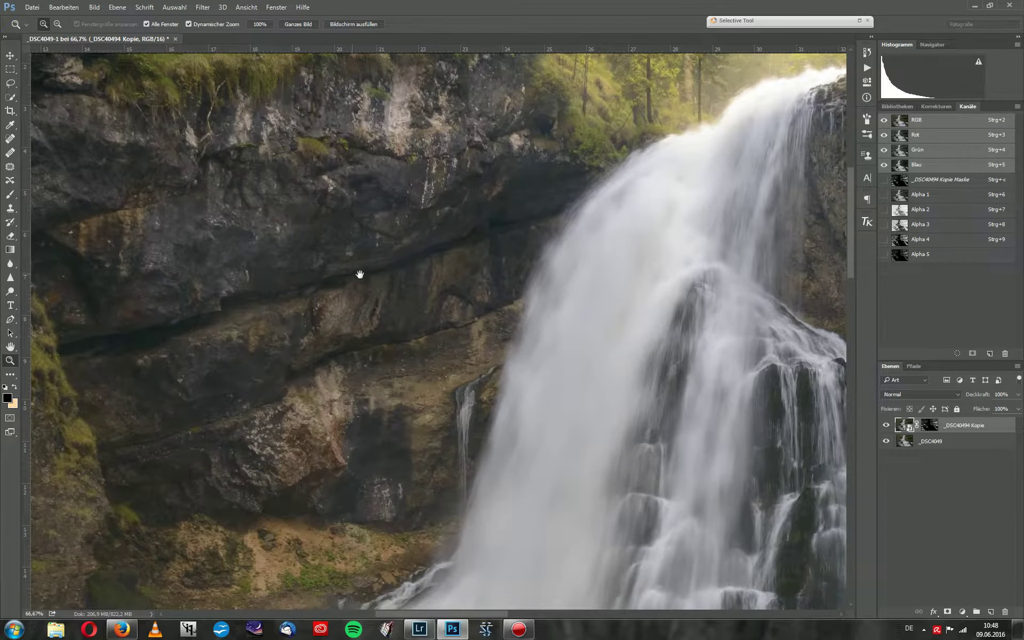
{"action": "left_click_drag", "start_coordinate": [359, 274], "coordinate": [455, 205]}
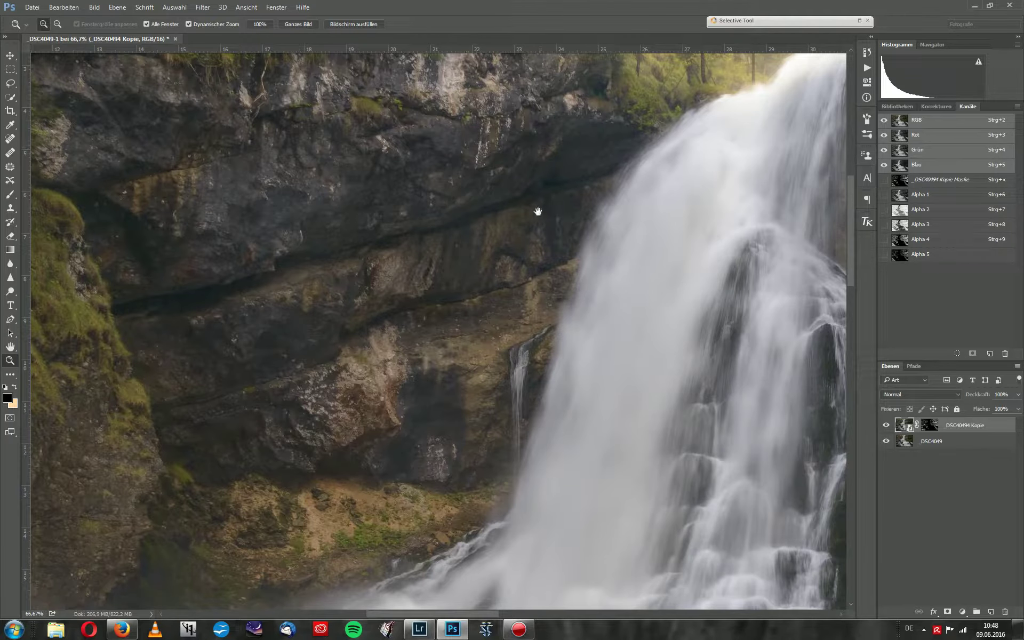
{"action": "left_click_drag", "start_coordinate": [537, 211], "coordinate": [567, 260]}
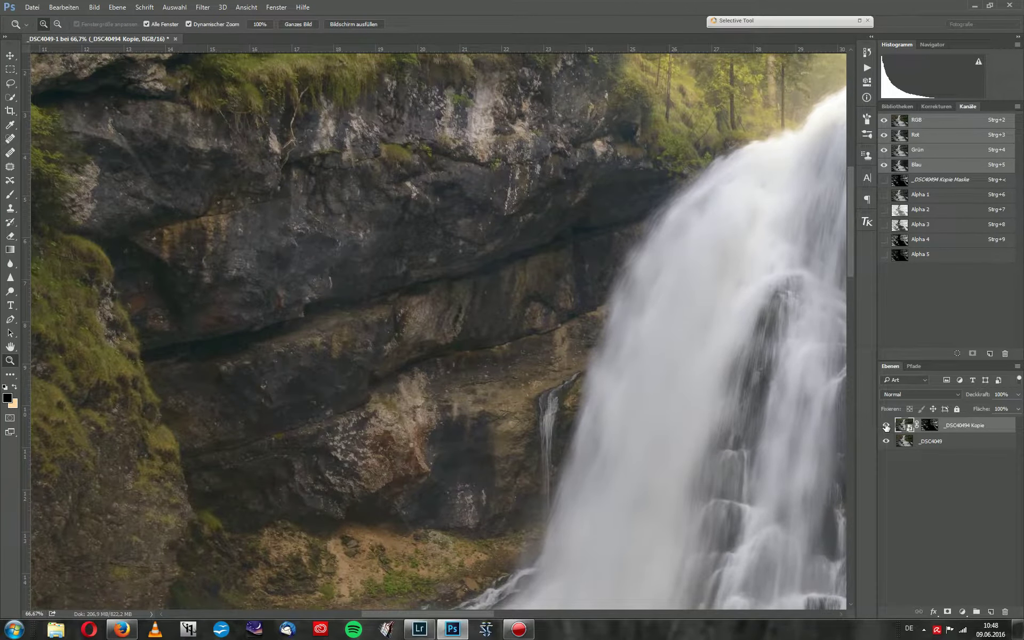
{"action": "left_click", "coordinate": [886, 427]}
{"action": "left_click", "coordinate": [886, 424]}
{"action": "left_click", "coordinate": [517, 343], "text": "alt"}
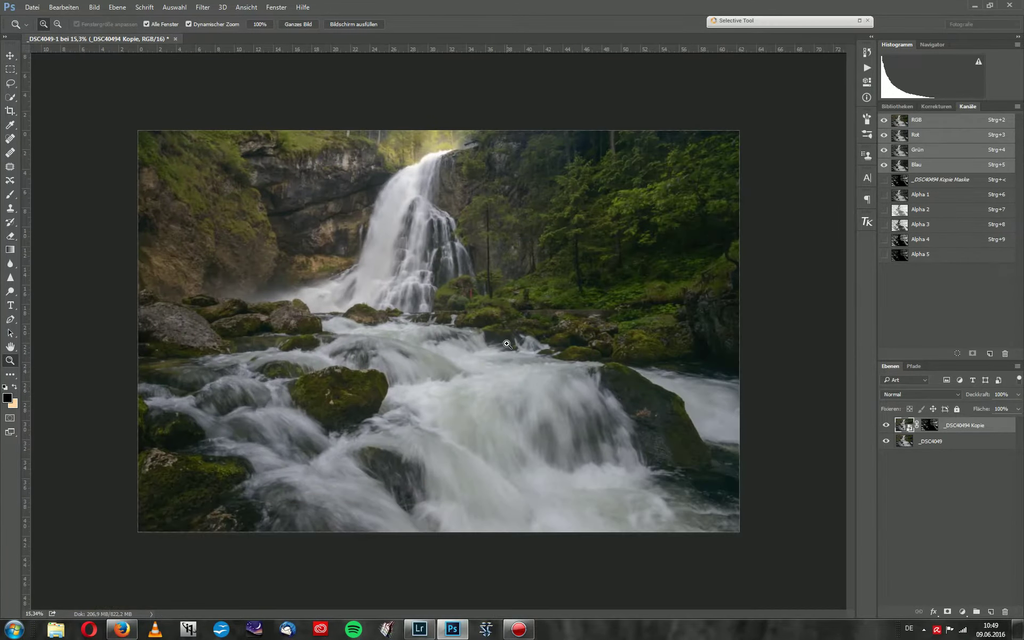
{"action": "left_click_drag", "start_coordinate": [517, 343], "coordinate": [633, 347]}
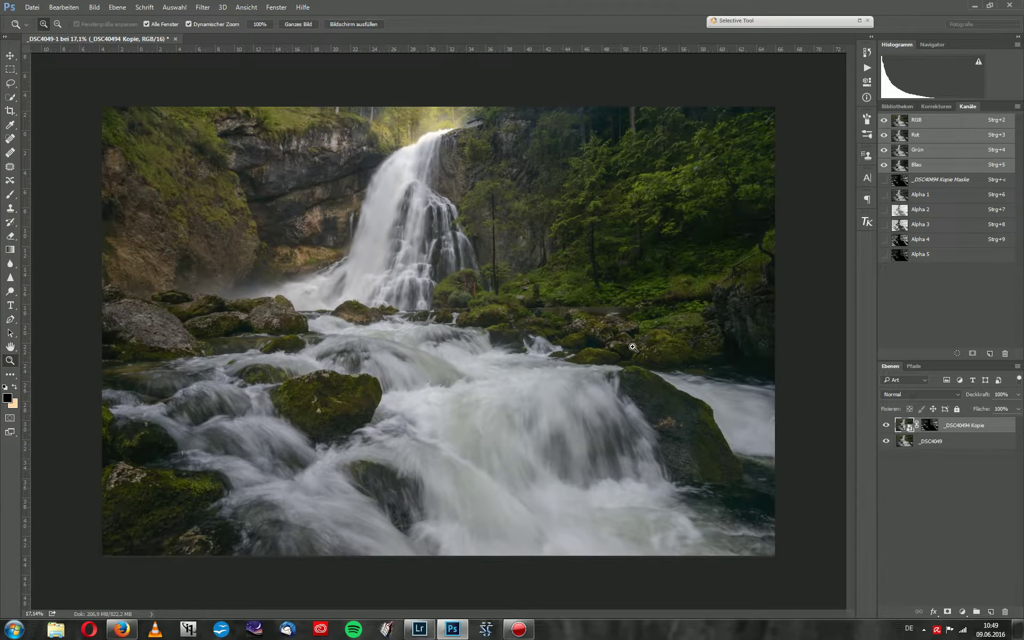
Lower the _DSC40494 Kopie smart object's Camera Raw Luminanz noise reduction from 35 to 4.
{"action": "double_click", "coordinate": [901, 425]}
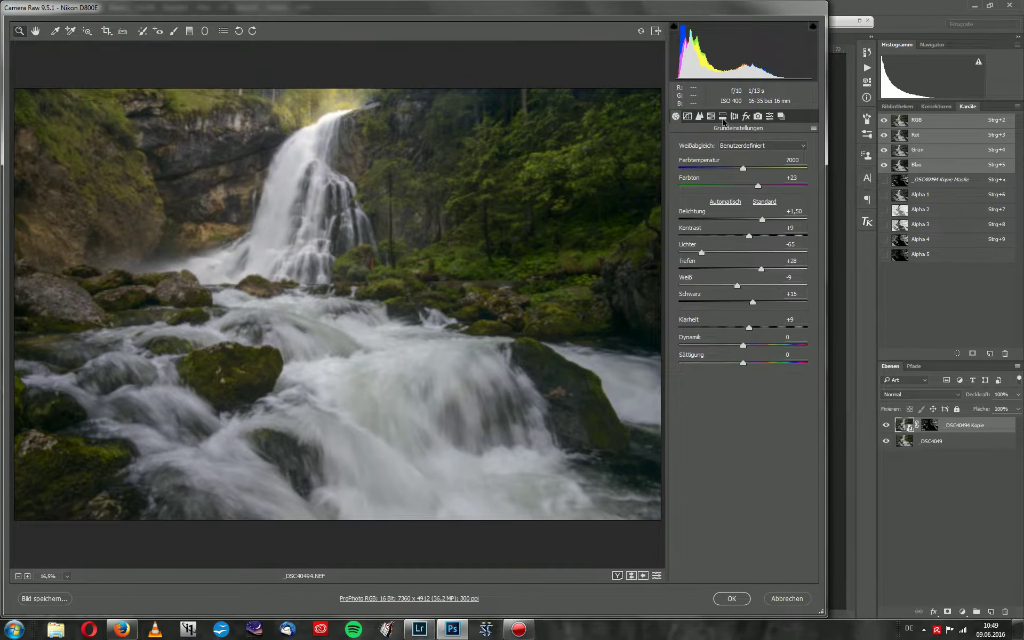
{"action": "left_click", "coordinate": [698, 115]}
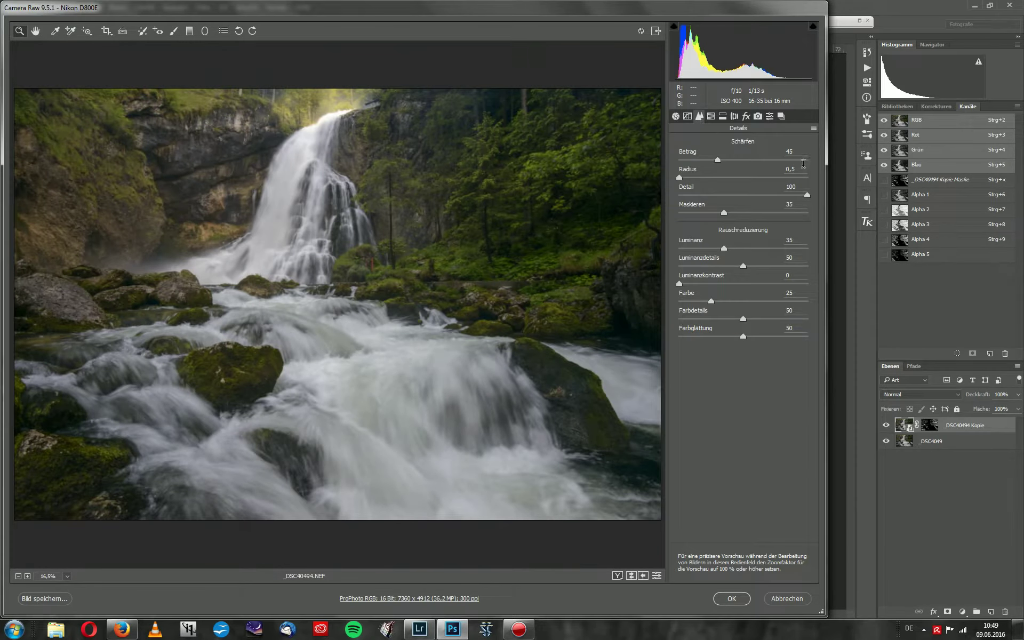
{"action": "type", "text": "4"}
{"action": "left_click", "coordinate": [731, 598]}
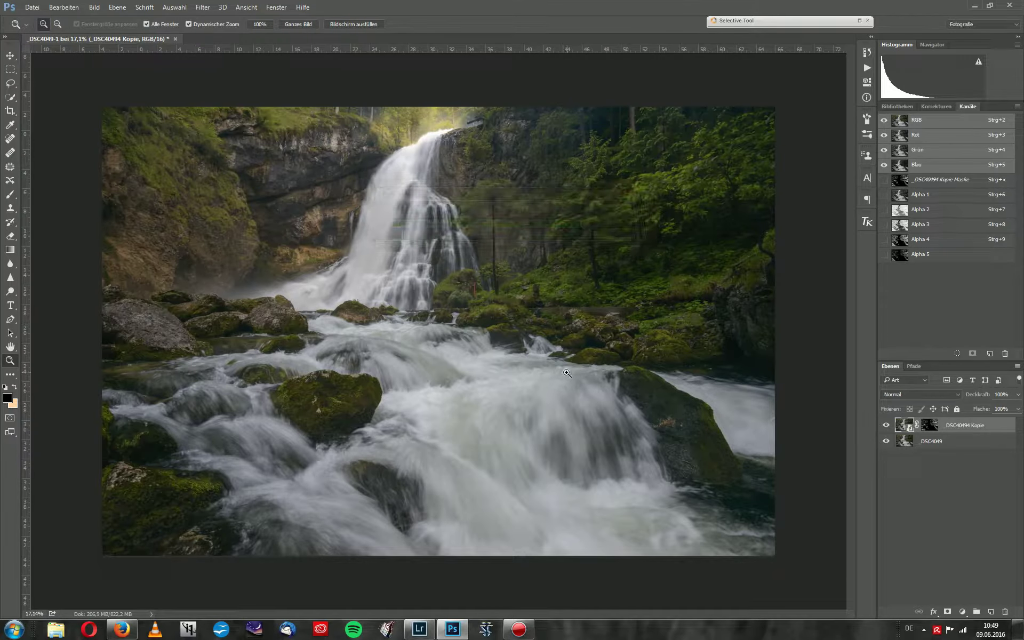
{"action": "left_click", "coordinate": [687, 228]}
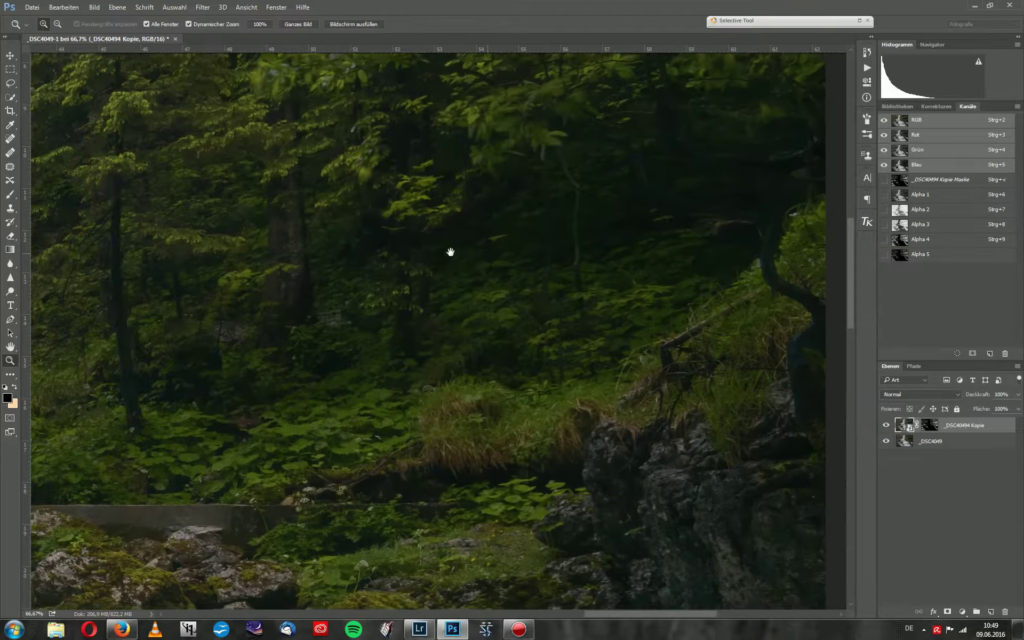
{"action": "left_click_drag", "start_coordinate": [450, 251], "coordinate": [409, 254]}
{"action": "left_click", "coordinate": [505, 242]}
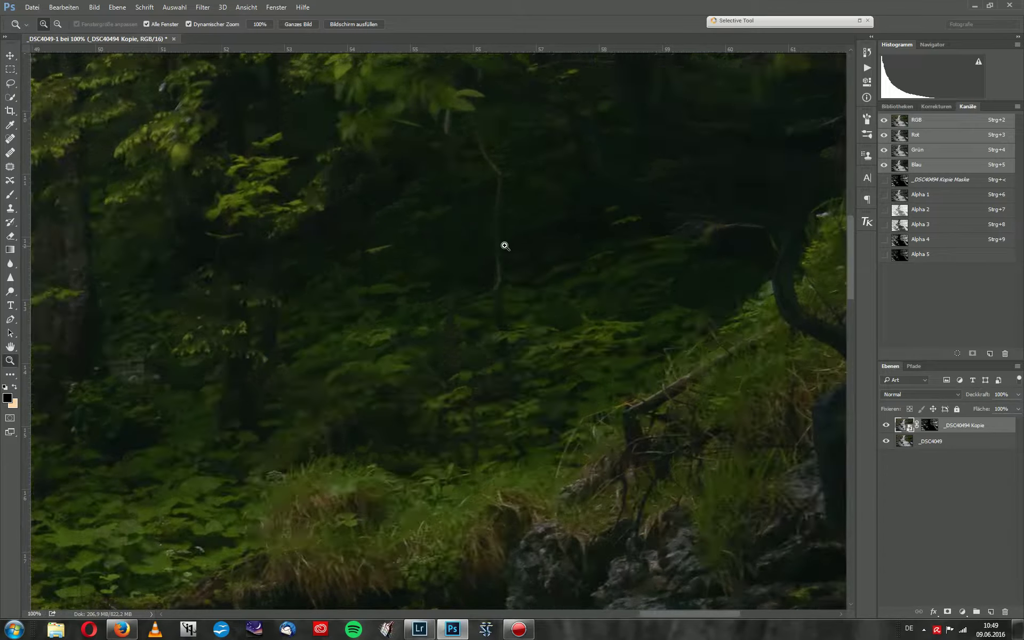
{"action": "left_click", "coordinate": [886, 425]}
{"action": "left_click", "coordinate": [886, 425]}
{"action": "left_click_drag", "start_coordinate": [602, 168], "coordinate": [511, 227]}
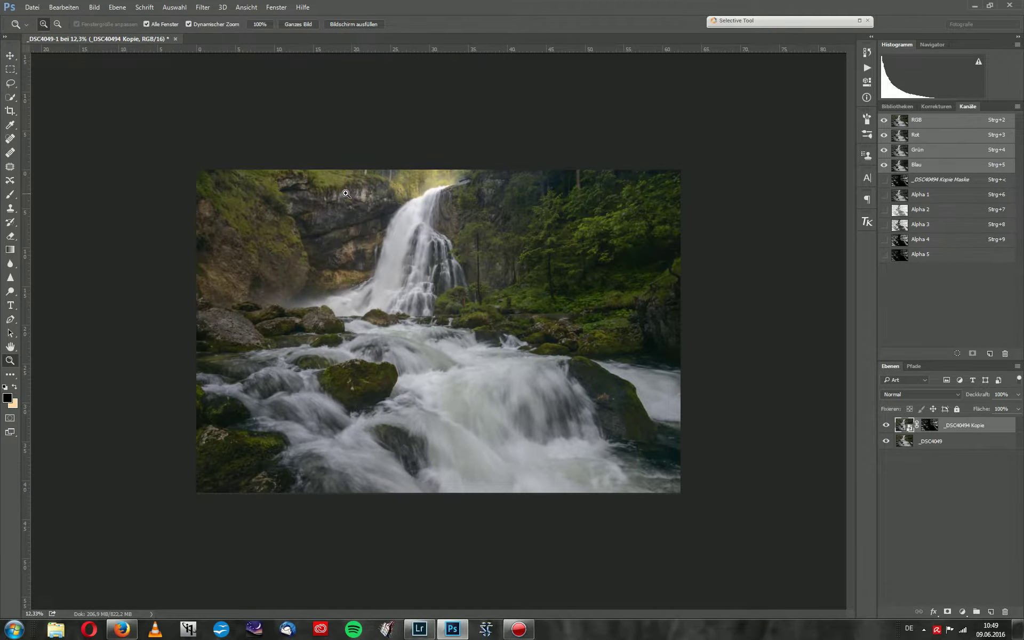
{"action": "left_click_drag", "start_coordinate": [346, 194], "coordinate": [414, 206]}
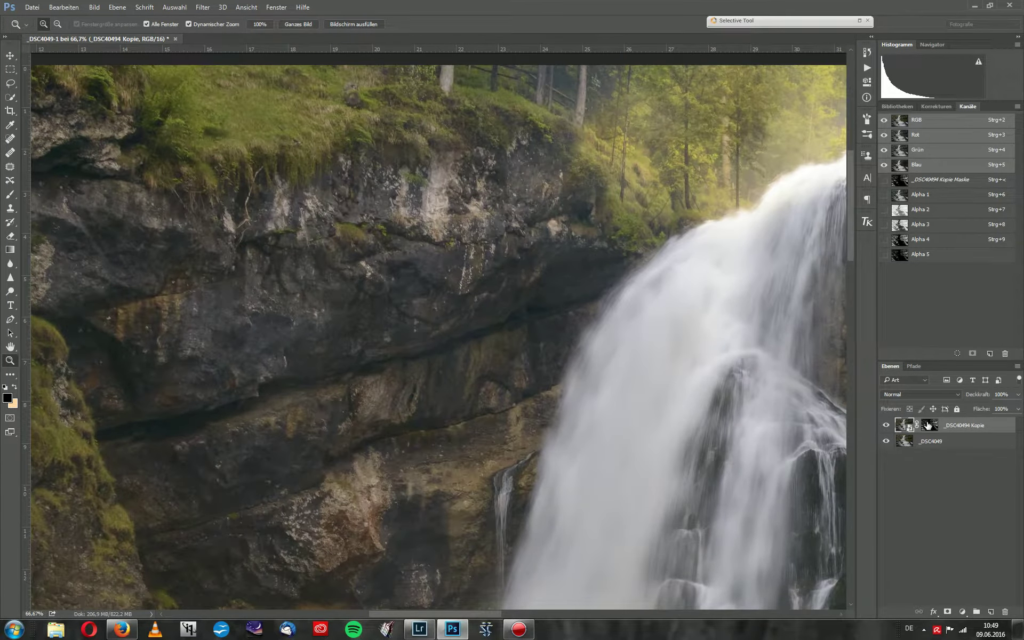
{"action": "left_click", "coordinate": [927, 425]}
{"action": "mouse_move", "coordinate": [472, 286]}
{"action": "left_mouse_down"}
{"action": "mouse_move", "coordinate": [505, 415]}
{"action": "mouse_move", "coordinate": [525, 411]}
{"action": "left_mouse_up"}
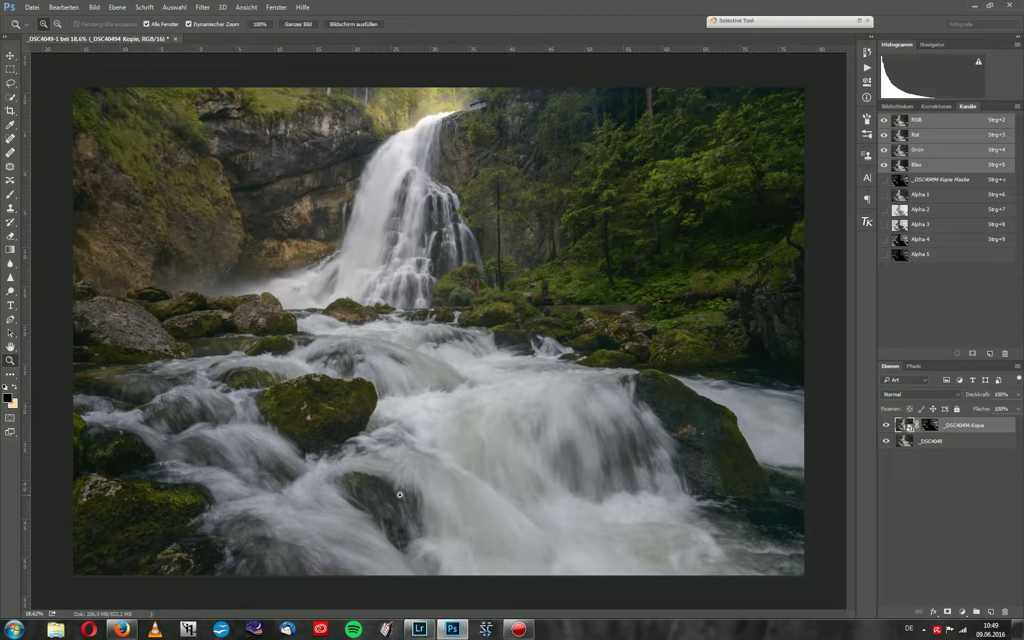
{"action": "left_click_drag", "start_coordinate": [400, 495], "coordinate": [507, 409]}
{"action": "left_click_drag", "start_coordinate": [487, 237], "coordinate": [445, 361]}
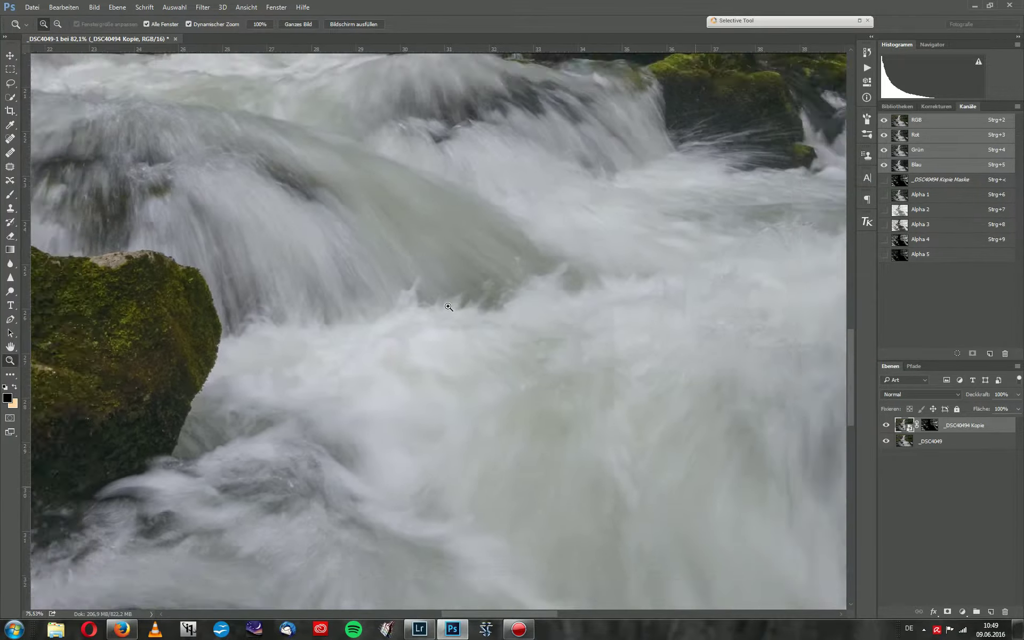
{"action": "mouse_move", "coordinate": [463, 310]}
{"action": "left_mouse_down"}
{"action": "mouse_move", "coordinate": [426, 329]}
{"action": "mouse_move", "coordinate": [453, 327]}
{"action": "left_mouse_up"}
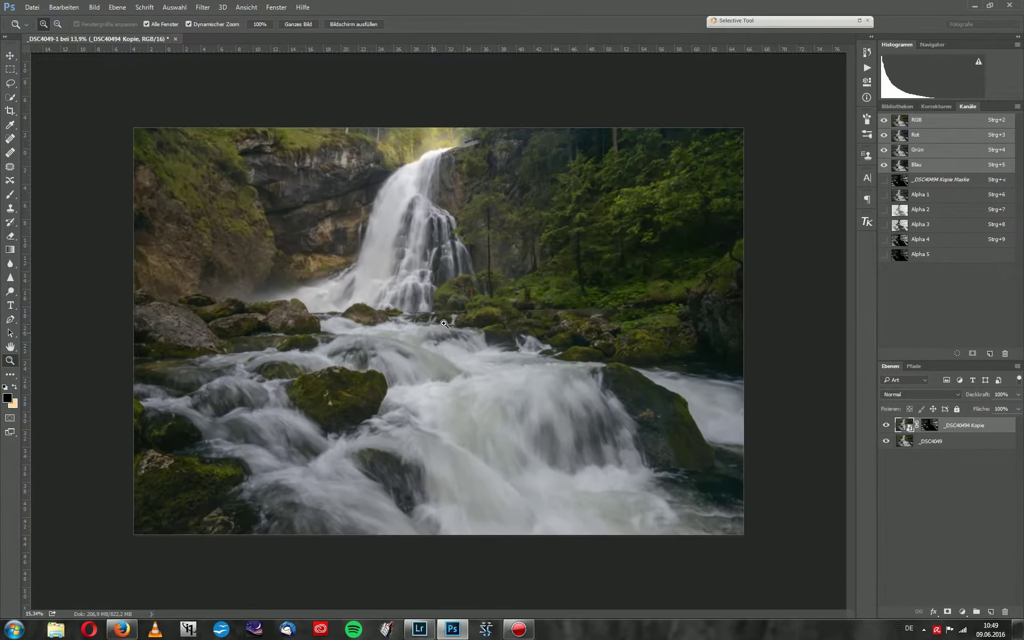
Delete channels Alpha 5, Alpha 4, Alpha 3 and Alpha 2, leaving Alpha 1 viewed alone.
{"action": "left_click", "coordinate": [938, 254]}
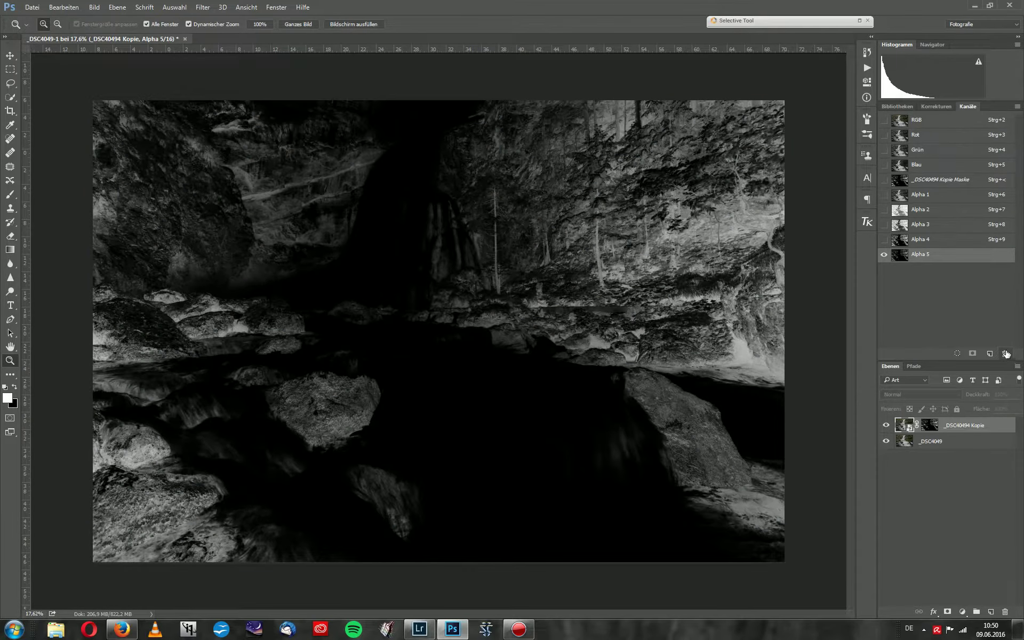
{"action": "left_click", "coordinate": [1006, 353]}
{"action": "key", "text": "Return"}
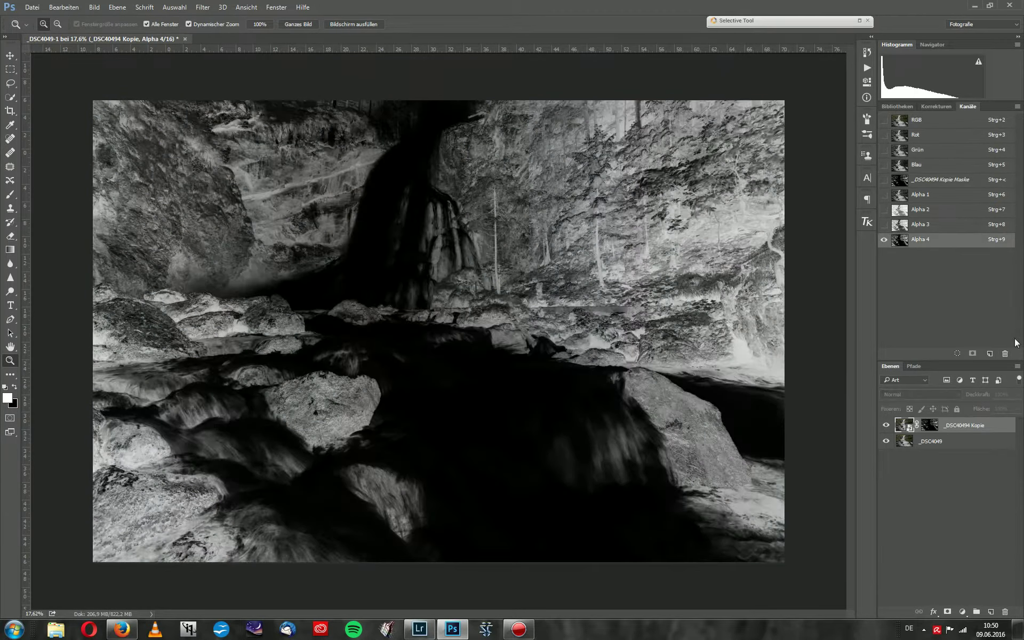
{"action": "left_click", "coordinate": [1005, 354]}
{"action": "key", "text": "Return"}
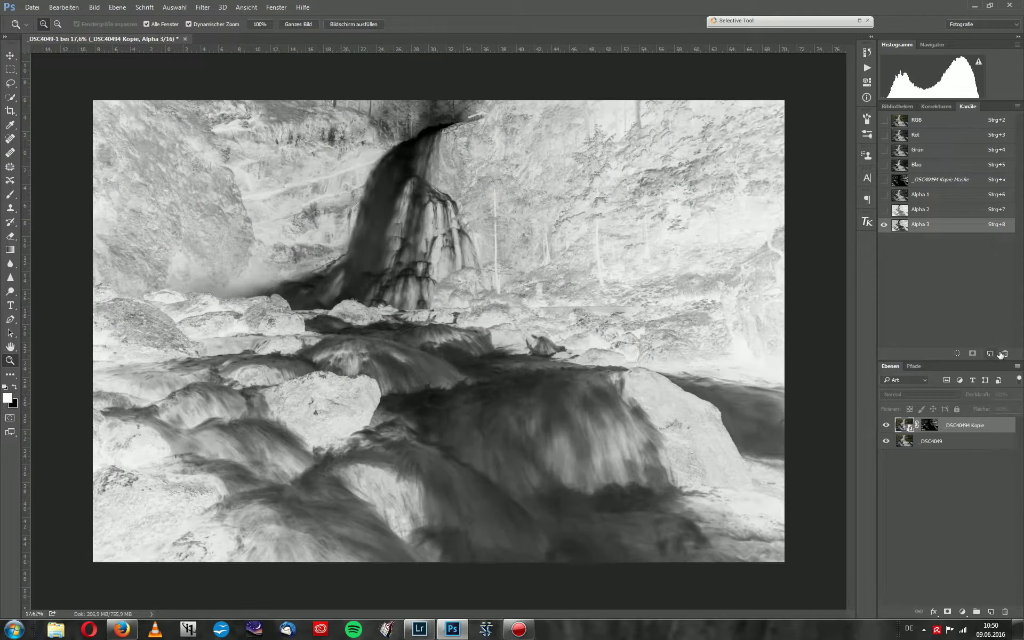
{"action": "left_click", "coordinate": [1003, 353]}
{"action": "left_click", "coordinate": [488, 233]}
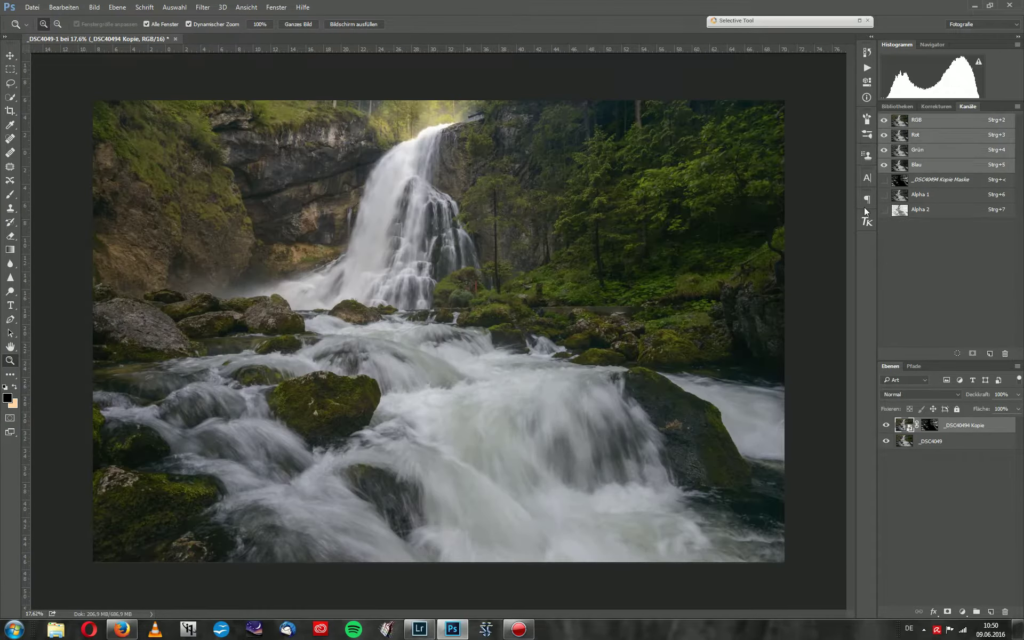
{"action": "left_click", "coordinate": [1004, 354]}
{"action": "left_click", "coordinate": [487, 235]}
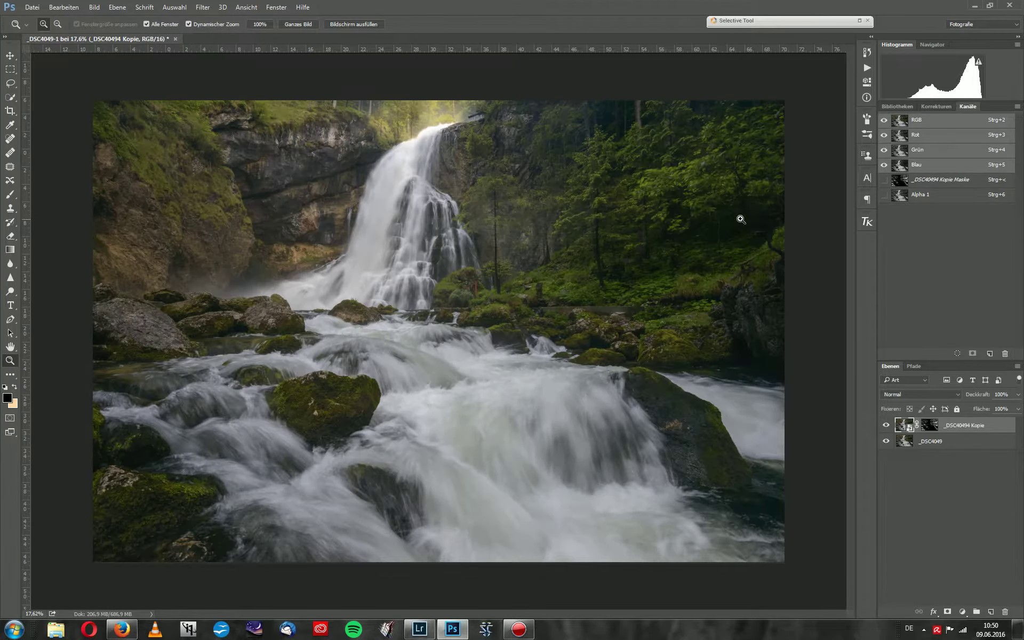
{"action": "left_click", "coordinate": [907, 199]}
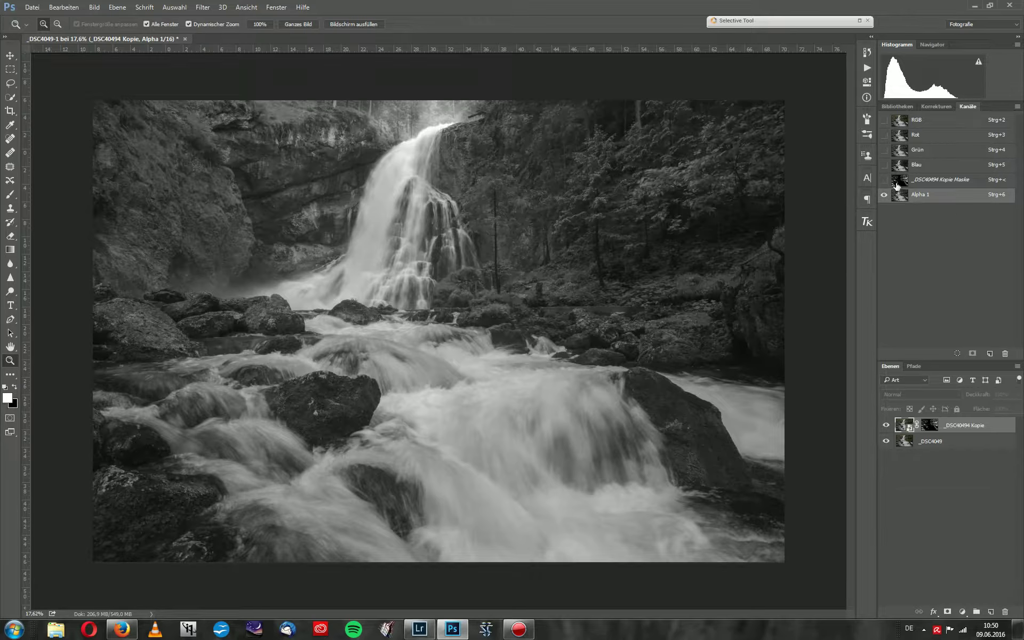
Save Alpha 1's selection, narrowed to the brightest waterfall areas, as a new Alpha 2 channel.
{"action": "left_click", "coordinate": [902, 198], "text": "ctrl"}
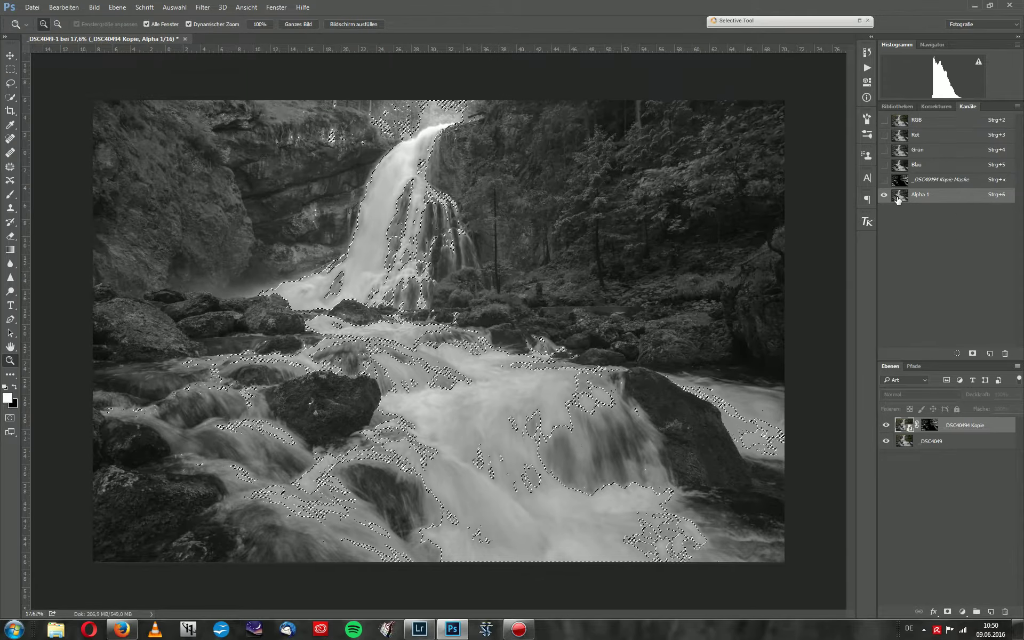
{"action": "left_click", "coordinate": [901, 199], "text": "ctrl+alt+shift"}
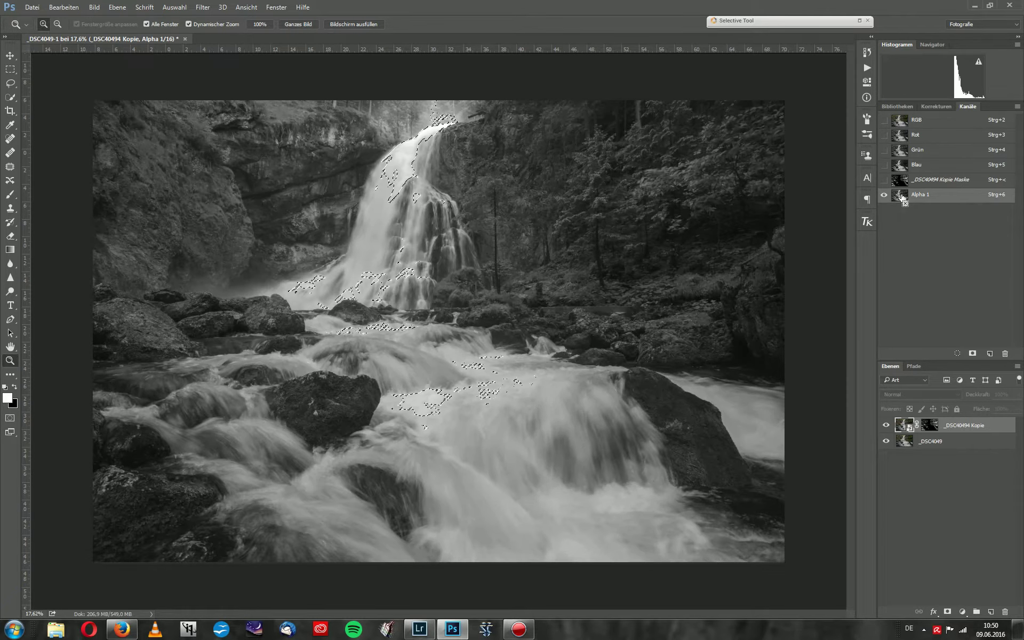
{"action": "left_click", "coordinate": [972, 353]}
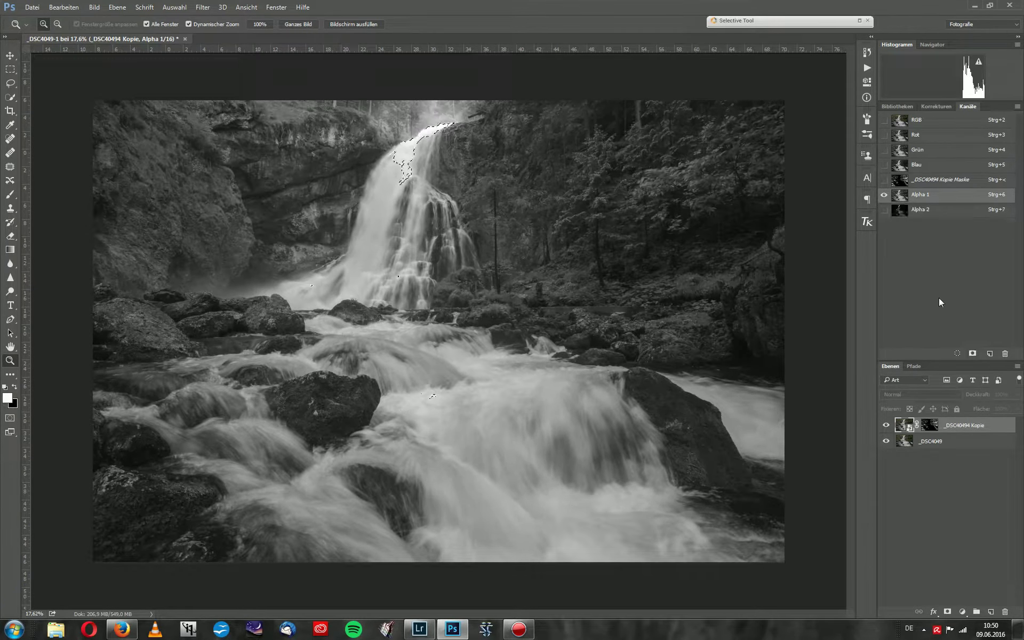
{"action": "left_click", "coordinate": [901, 210]}
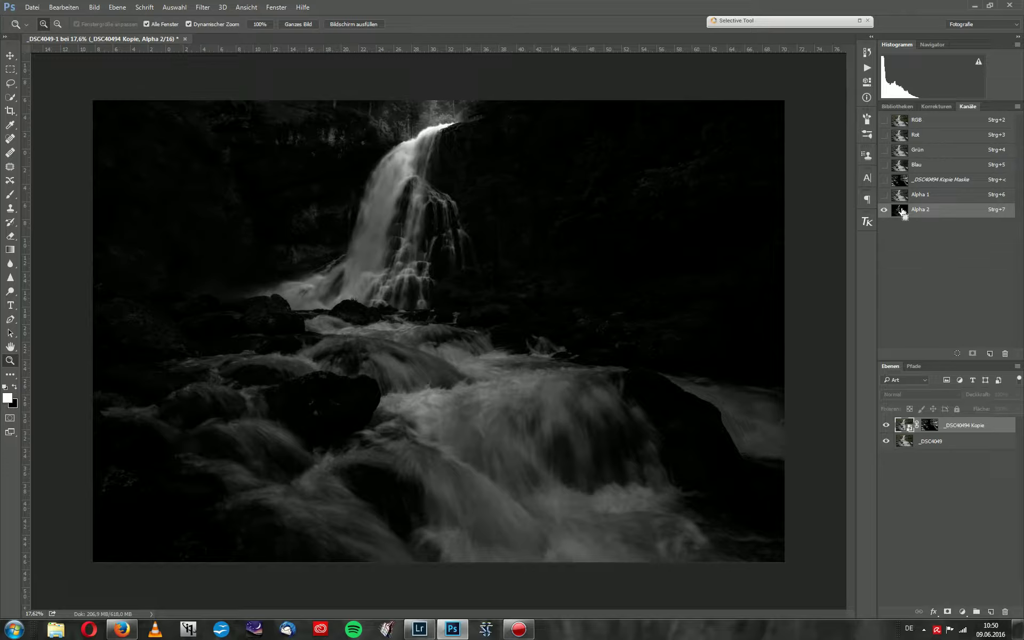
Load Alpha 2 as a selection and view the copy layer's mask alone in grayscale.
{"action": "left_click", "coordinate": [901, 210], "text": "ctrl"}
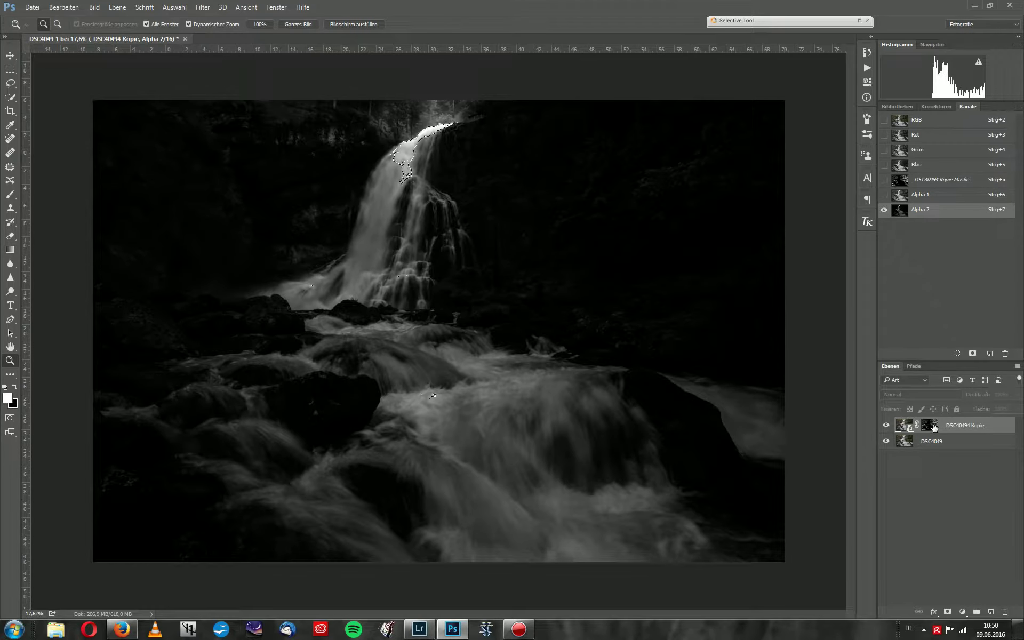
{"action": "left_click", "coordinate": [929, 425]}
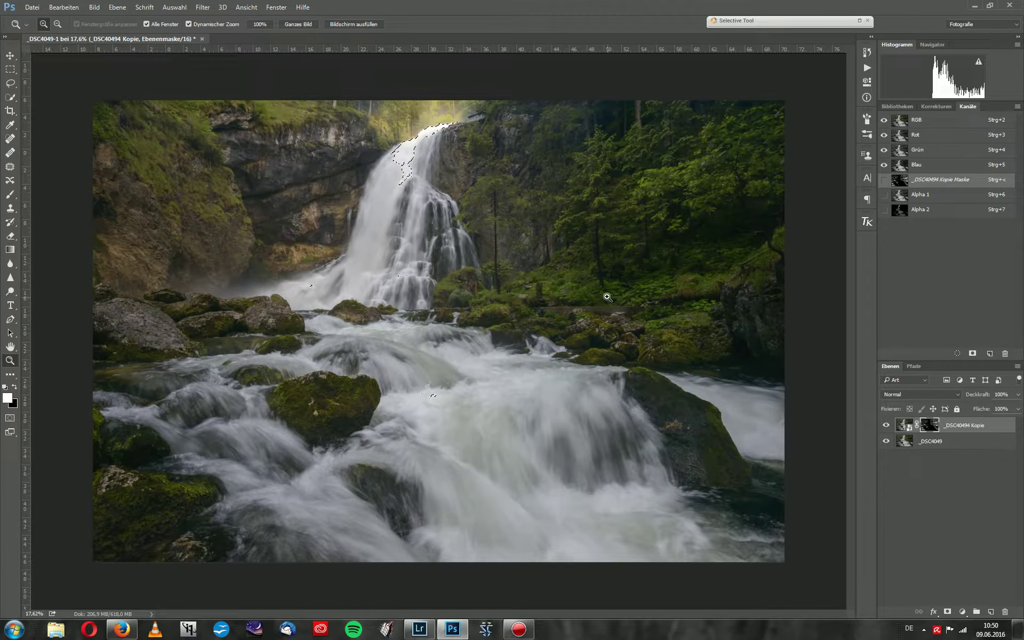
{"action": "key", "text": "alt"}
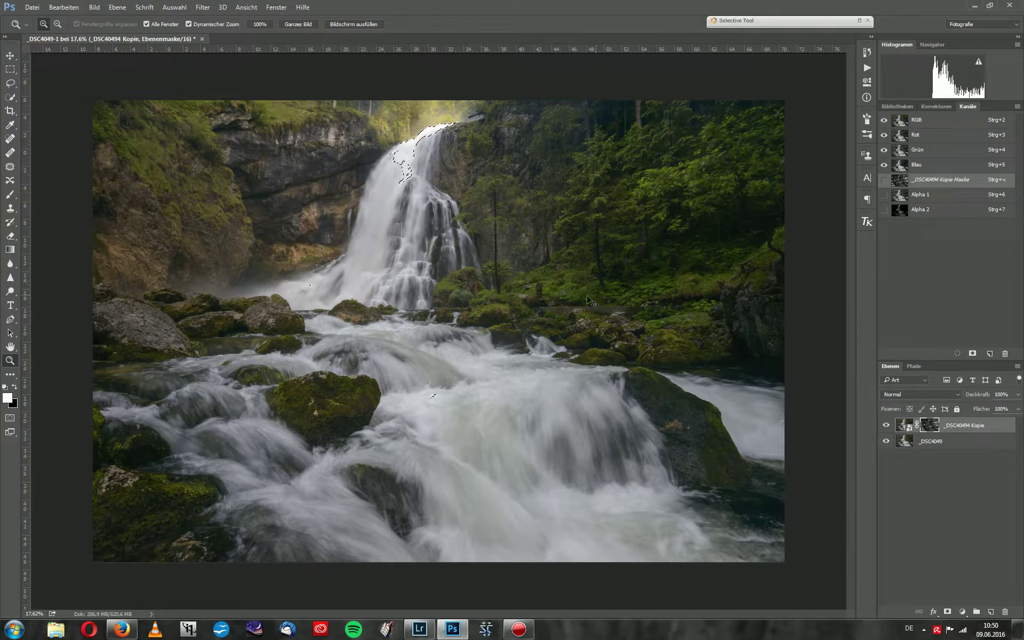
{"action": "key", "text": "ctrl+less"}
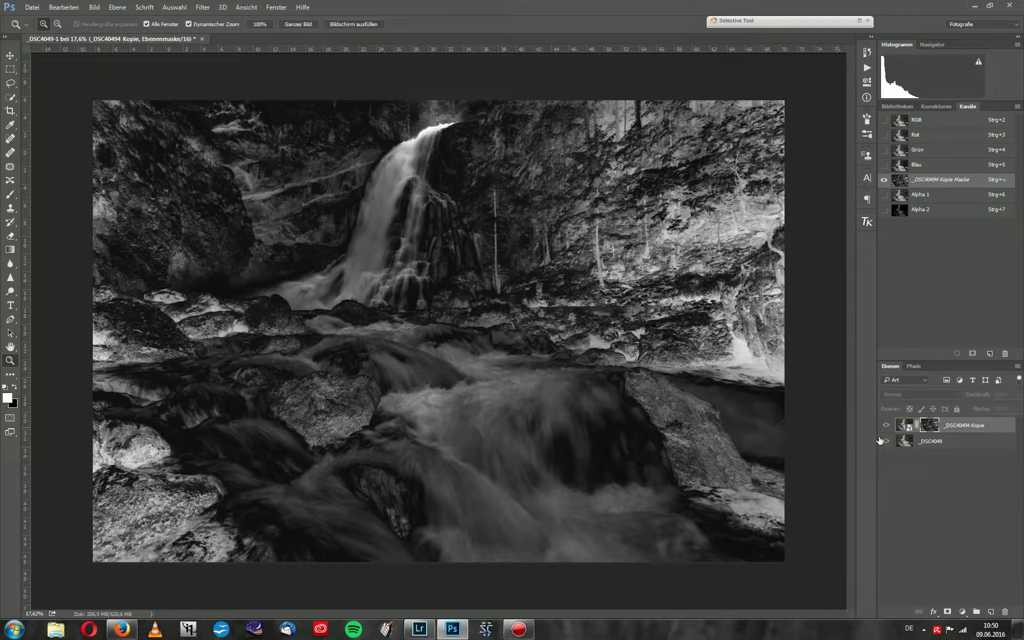
{"action": "left_click", "coordinate": [905, 425]}
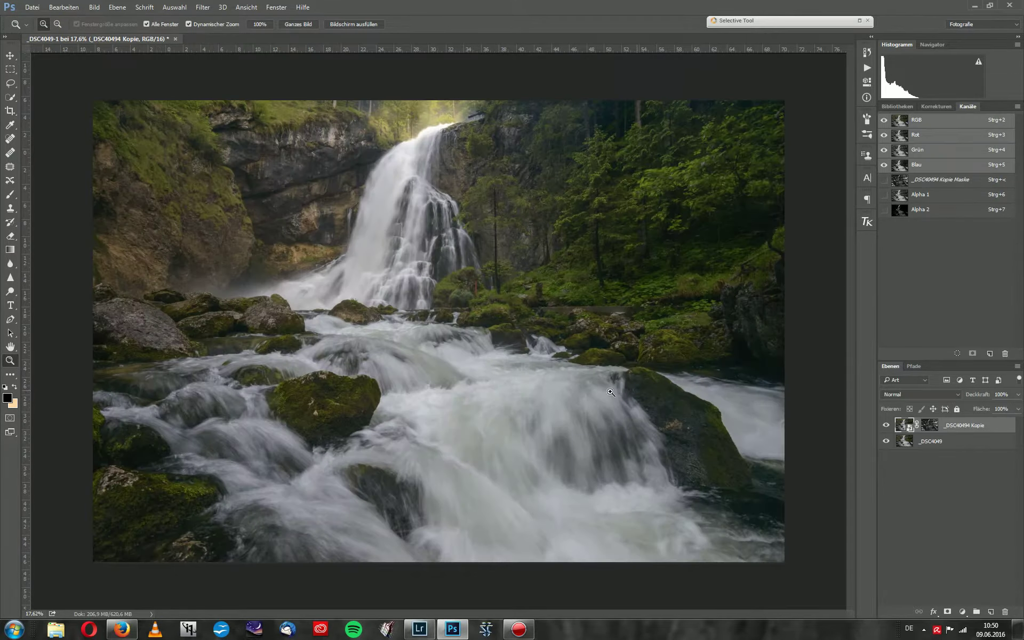
{"action": "left_click", "coordinate": [424, 486]}
{"action": "left_click", "coordinate": [437, 458]}
{"action": "left_click", "coordinate": [469, 384]}
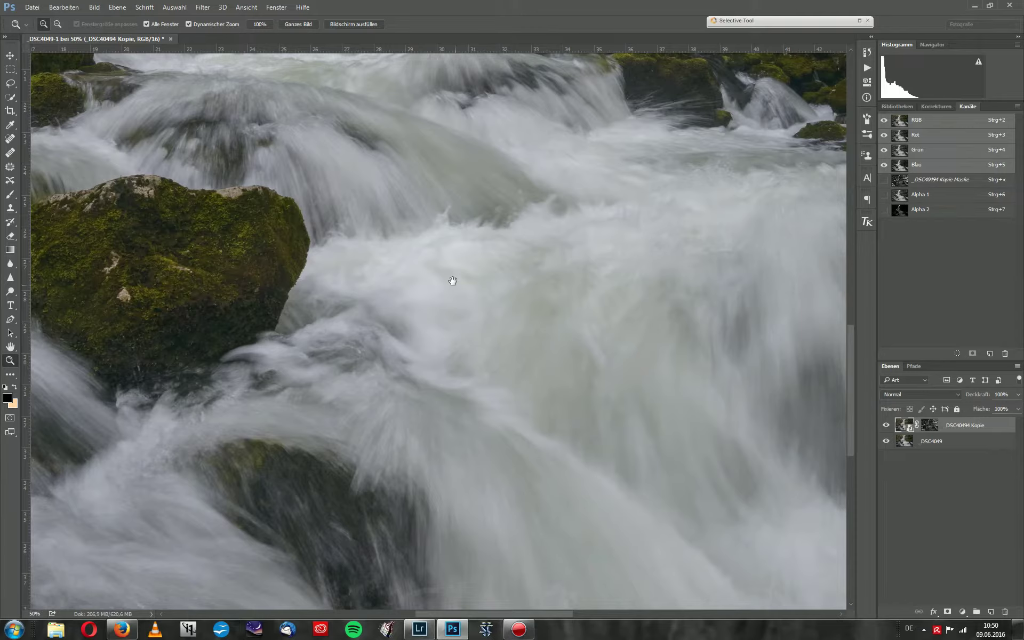
{"action": "left_click_drag", "start_coordinate": [450, 279], "coordinate": [432, 393]}
{"action": "left_click", "coordinate": [353, 299]}
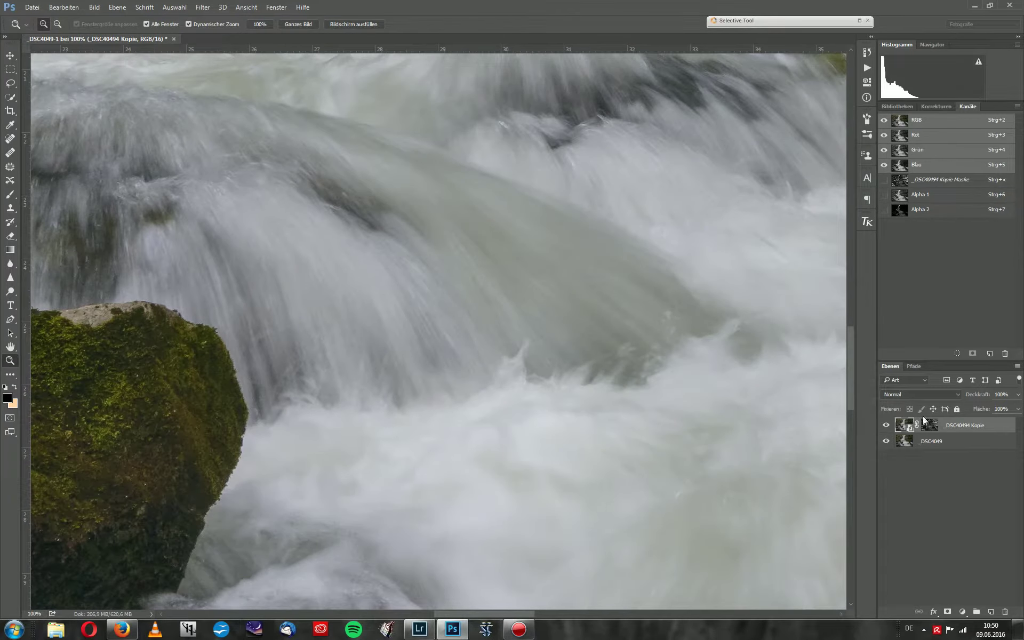
{"action": "left_click", "coordinate": [929, 425]}
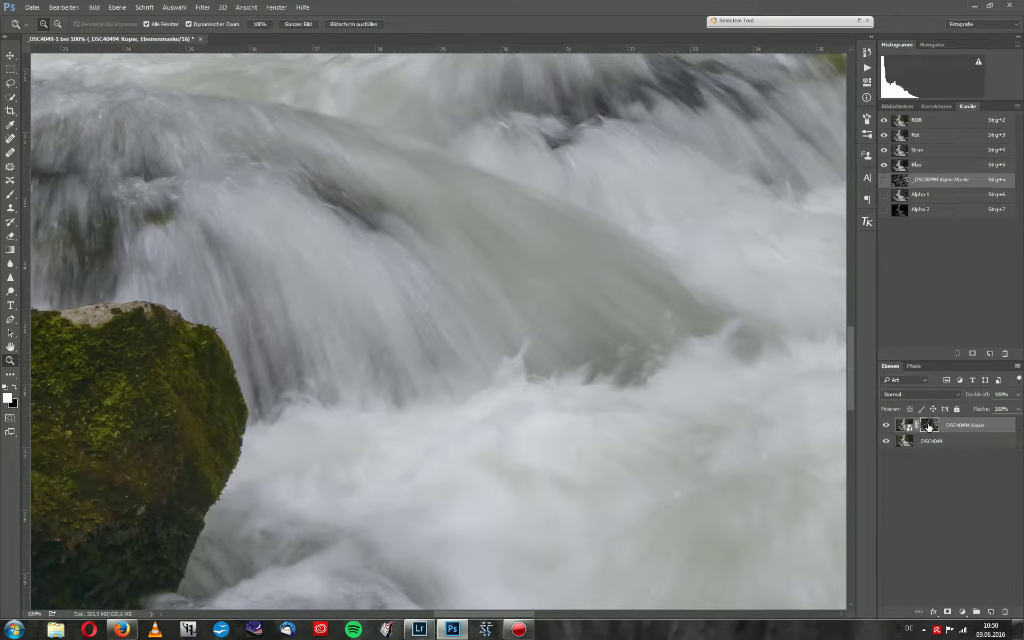
{"action": "left_click", "coordinate": [886, 425]}
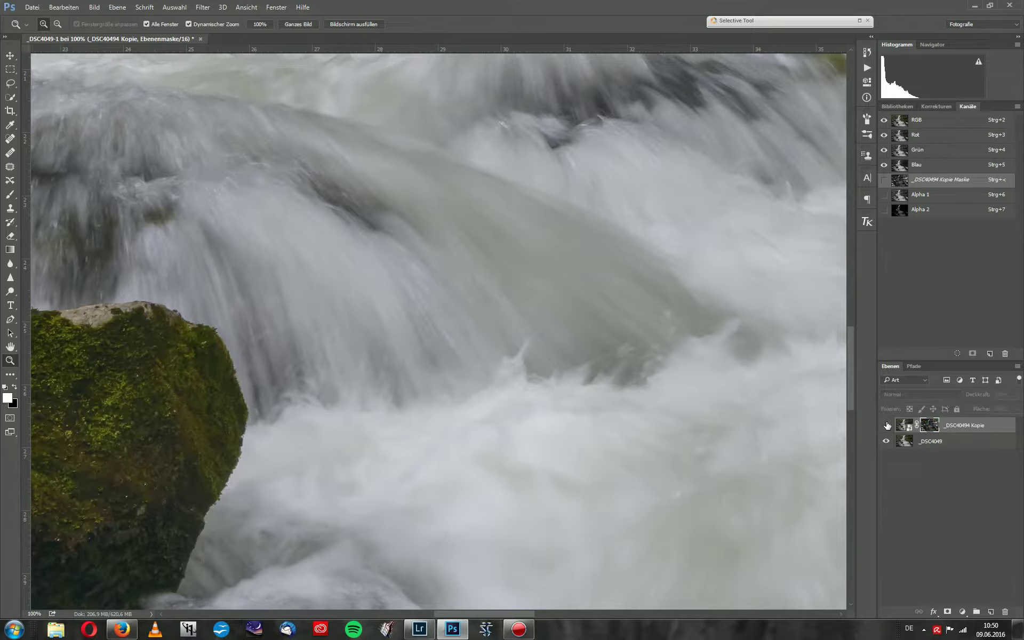
{"action": "left_click", "coordinate": [886, 425]}
{"action": "left_click", "coordinate": [886, 425]}
{"action": "left_click_drag", "start_coordinate": [420, 211], "coordinate": [443, 128]}
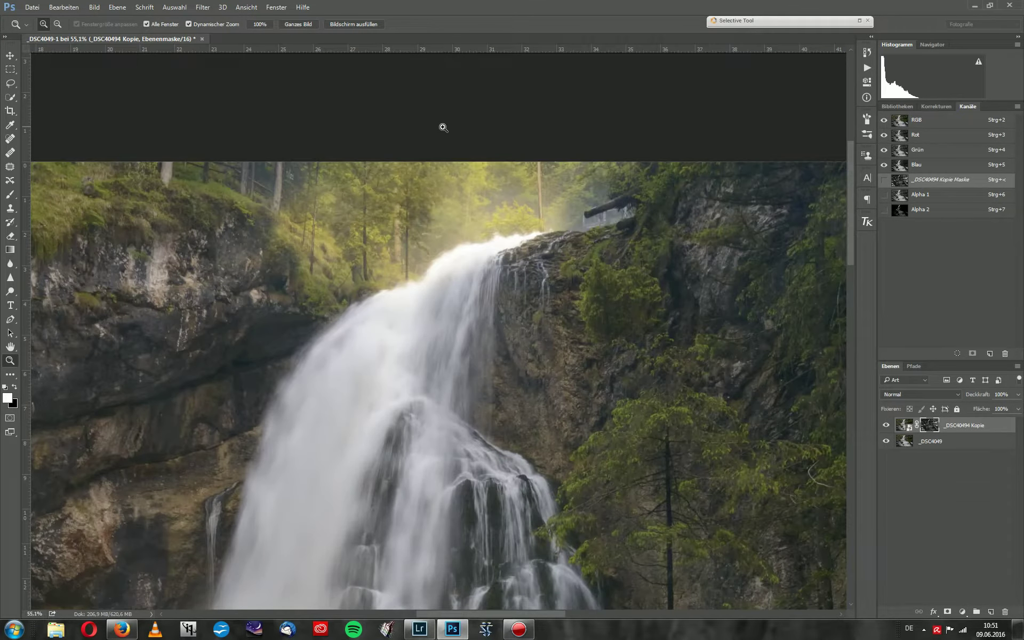
{"action": "left_click", "coordinate": [443, 128]}
{"action": "left_click", "coordinate": [442, 167]}
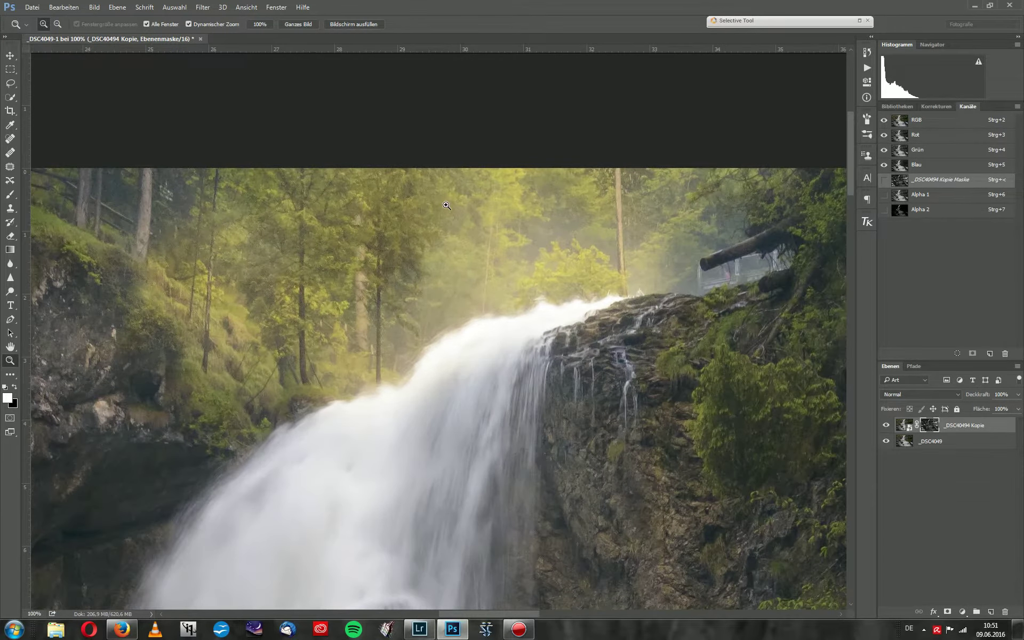
{"action": "left_click", "coordinate": [886, 425]}
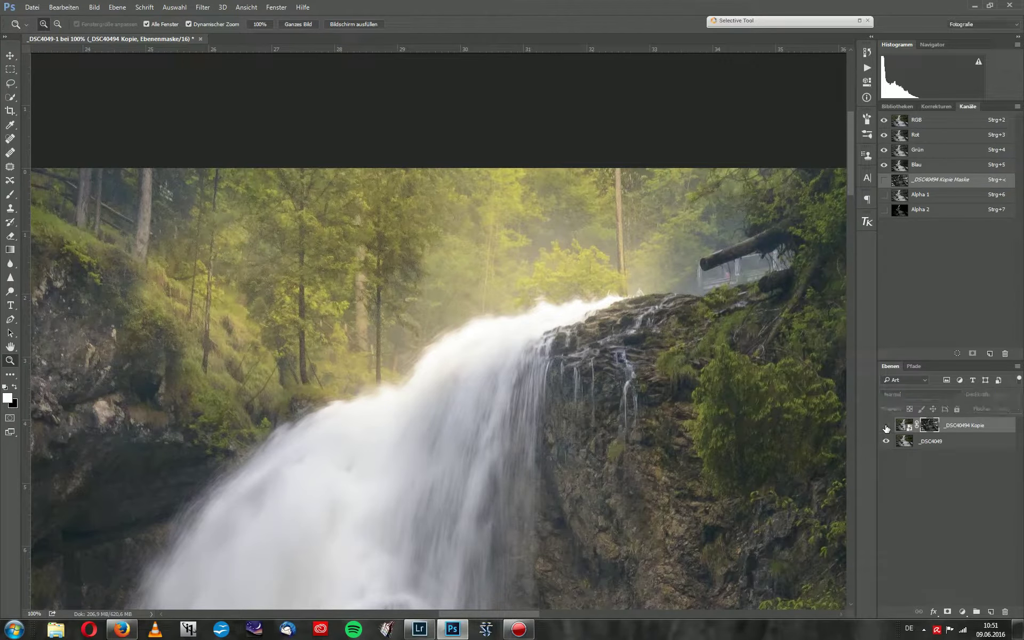
{"action": "left_click", "coordinate": [929, 426], "text": "shift"}
{"action": "left_click_drag", "start_coordinate": [518, 312], "coordinate": [487, 368]}
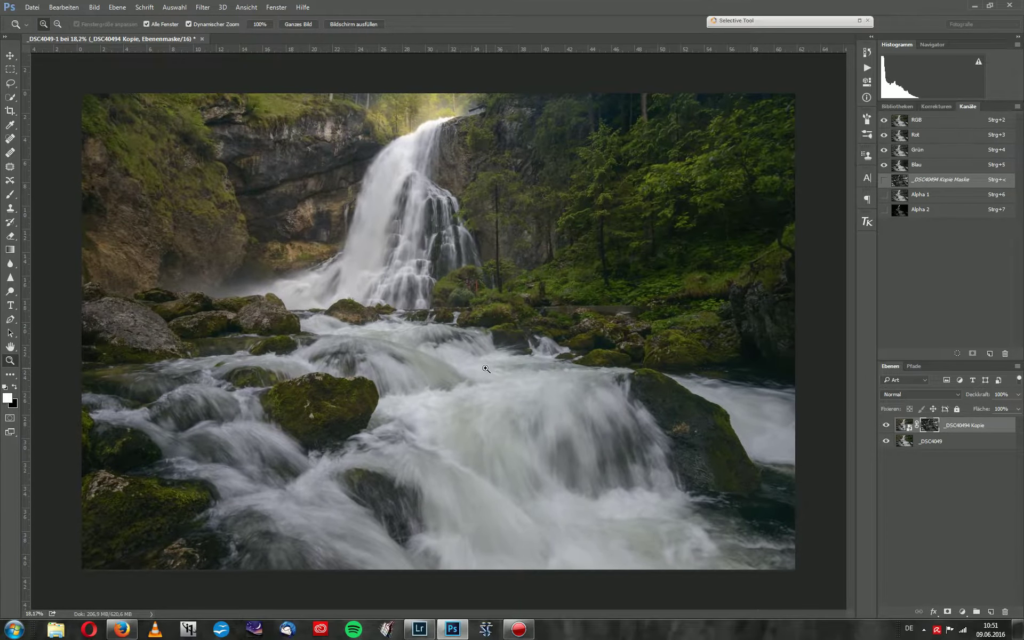
{"action": "left_click", "coordinate": [900, 427]}
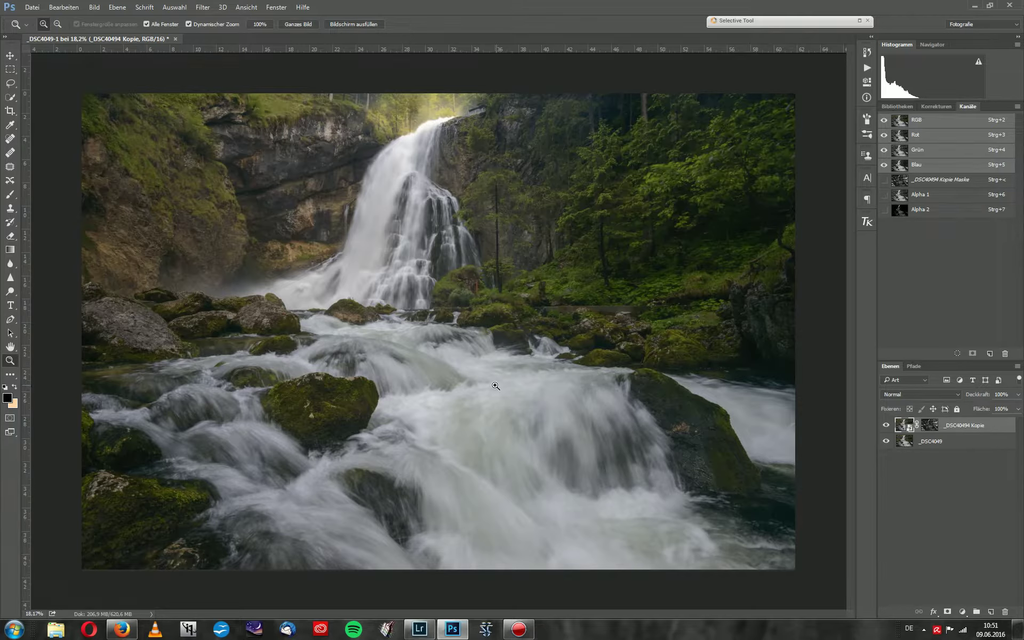
Raise the copy layer's Camera Raw luminance noise reduction from 45 to 50.
{"action": "double_click", "coordinate": [900, 425]}
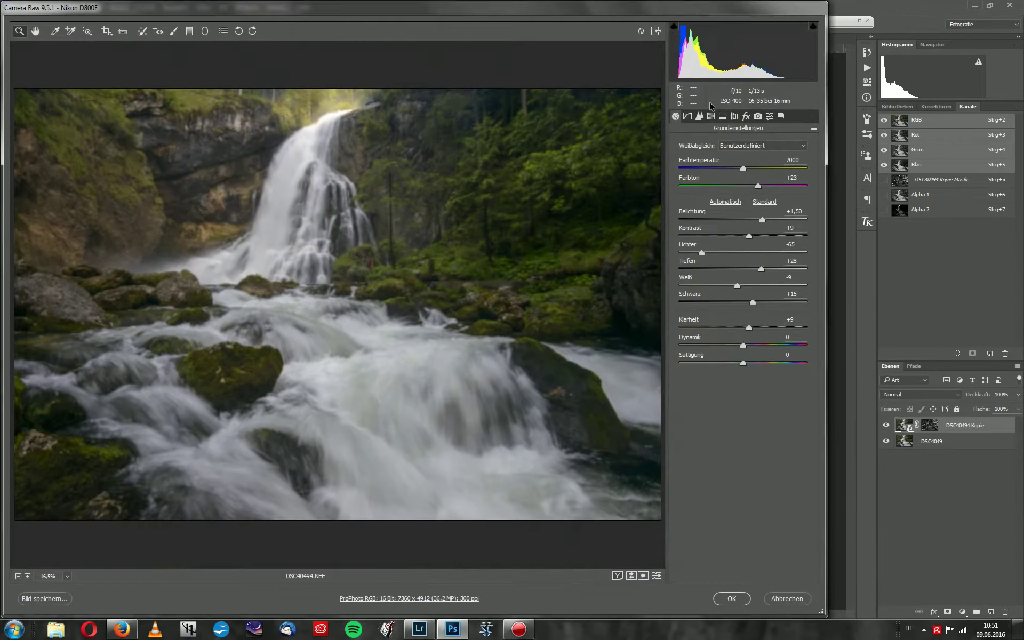
{"action": "left_click", "coordinate": [699, 116]}
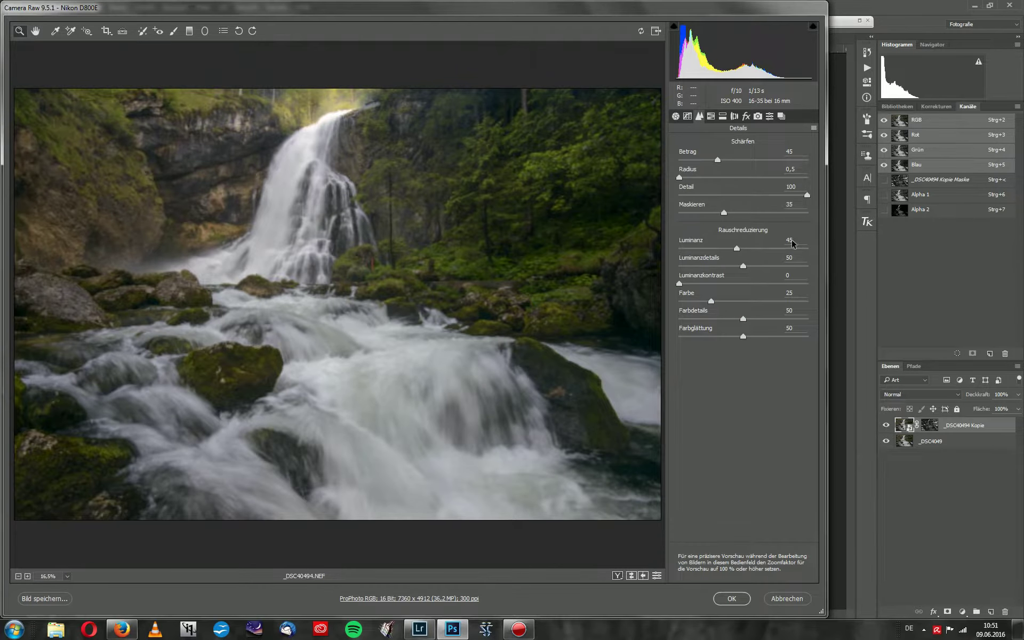
{"action": "left_click", "coordinate": [771, 243]}
{"action": "type", "text": "50"}
{"action": "left_click", "coordinate": [737, 599]}
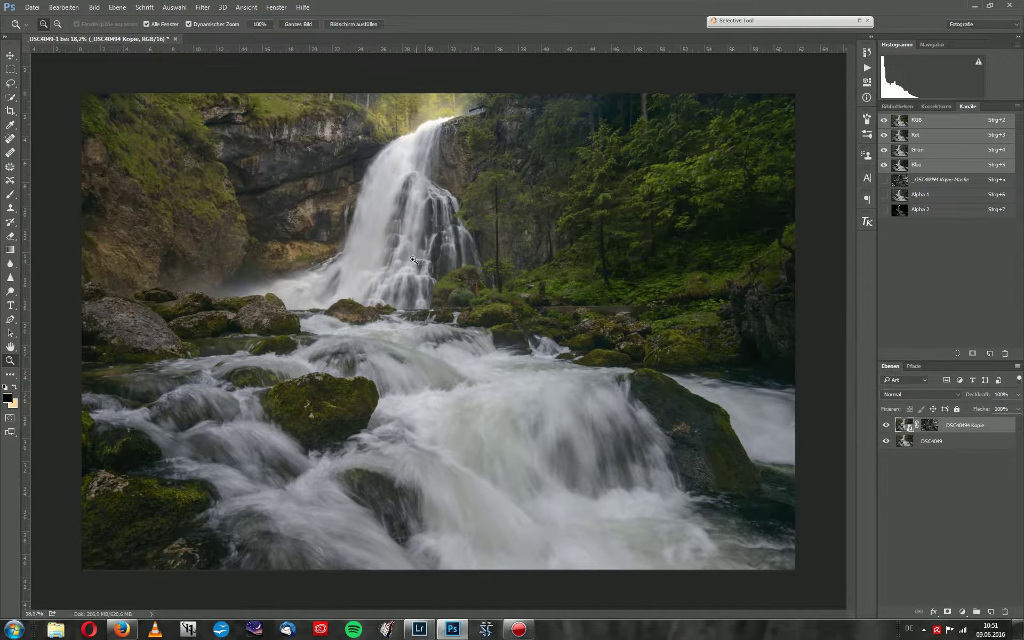
Compare the mossy rock with and without the copy layer, then fit the whole photo.
{"action": "left_click_drag", "start_coordinate": [373, 383], "coordinate": [736, 380]}
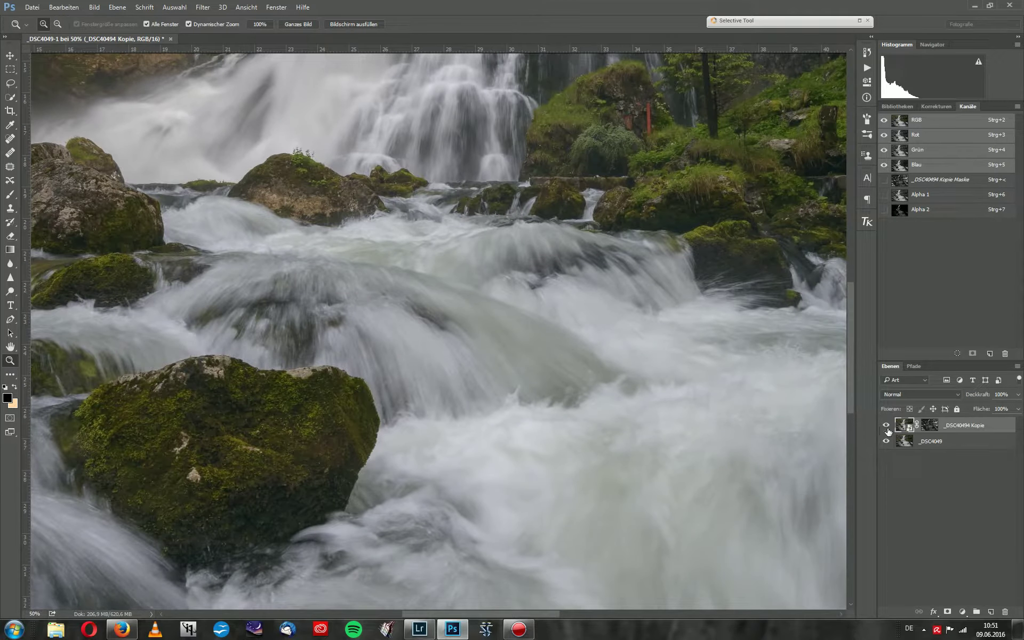
{"action": "left_click", "coordinate": [886, 425]}
{"action": "left_click", "coordinate": [885, 425]}
{"action": "left_click", "coordinate": [886, 425]}
{"action": "key", "text": "ctrl+0"}
{"action": "left_click", "coordinate": [598, 279]}
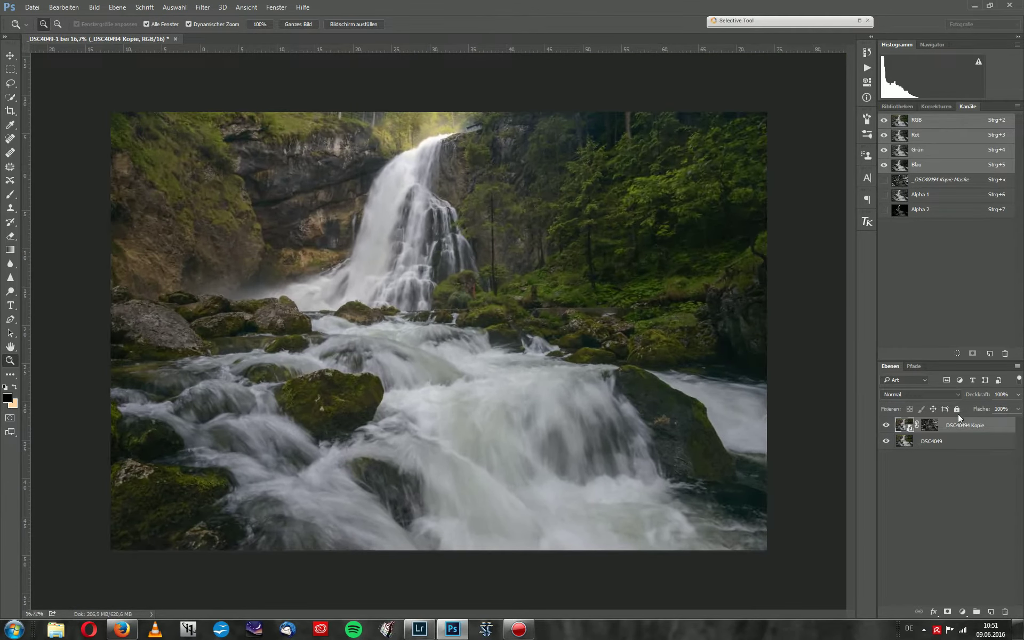
Flatten into one Hintergrund layer, delete channels Alpha 2 and Alpha 1, and duplicate it as Ebene 1.
{"action": "left_click", "coordinate": [1018, 367]}
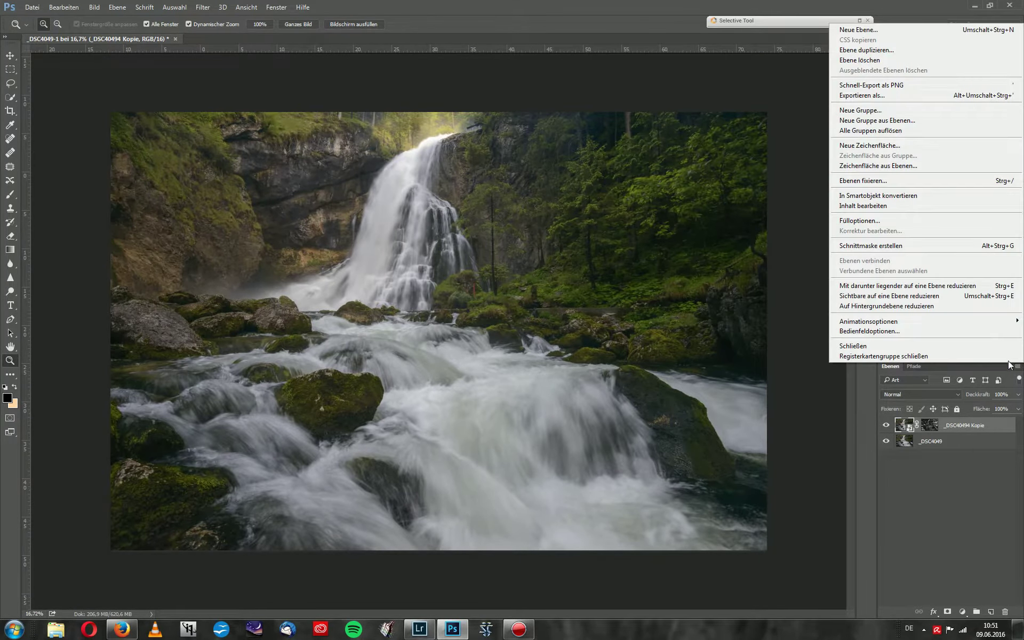
{"action": "left_click", "coordinate": [856, 306]}
{"action": "left_click", "coordinate": [920, 194]}
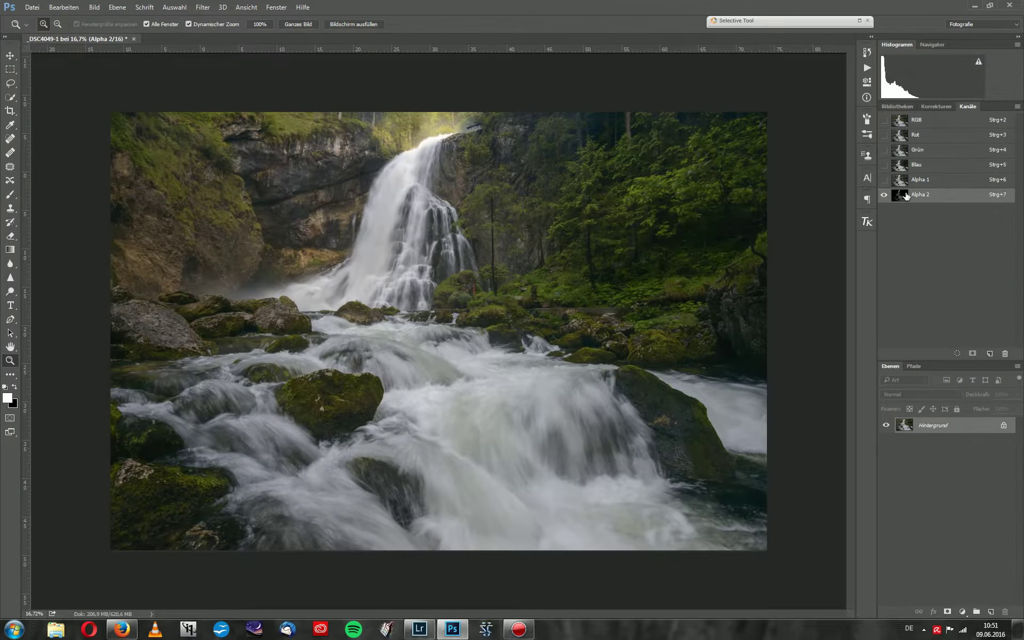
{"action": "left_click", "coordinate": [1004, 354]}
{"action": "left_click", "coordinate": [493, 235]}
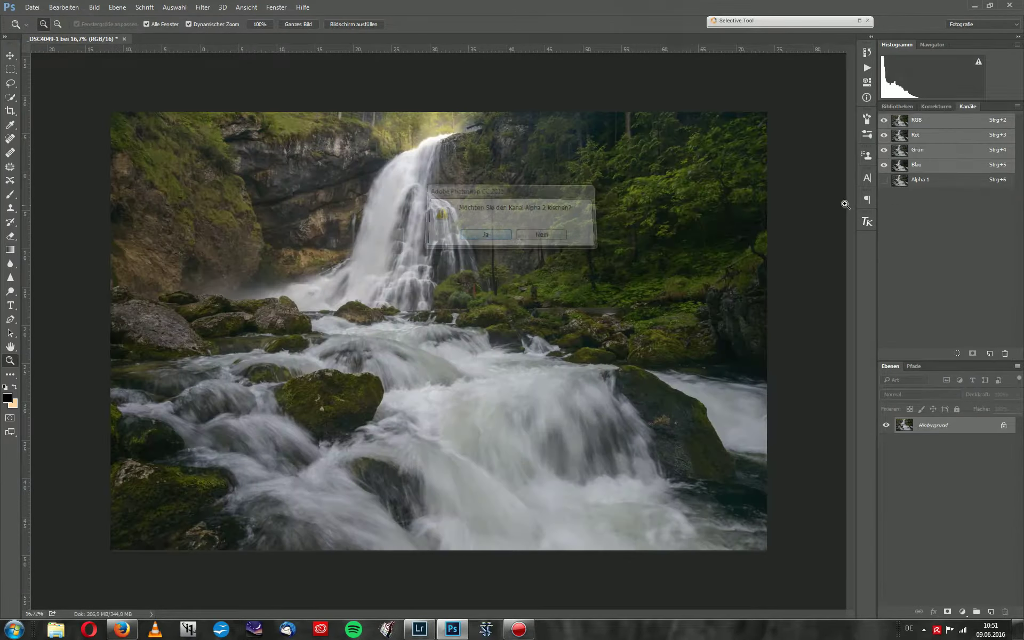
{"action": "left_click", "coordinate": [920, 179]}
{"action": "left_click", "coordinate": [1005, 354]}
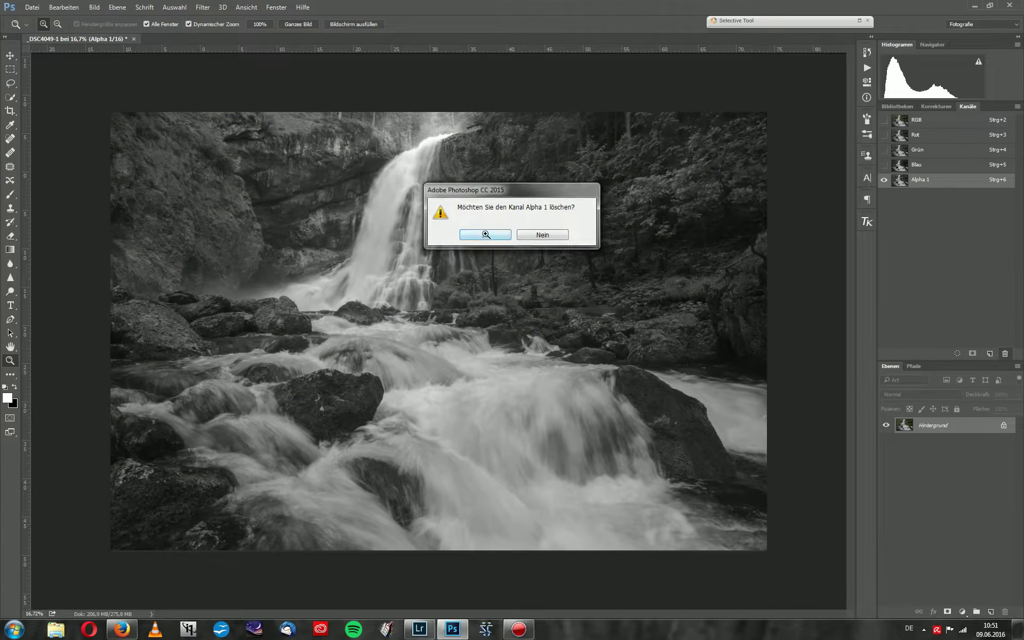
{"action": "left_click", "coordinate": [480, 237]}
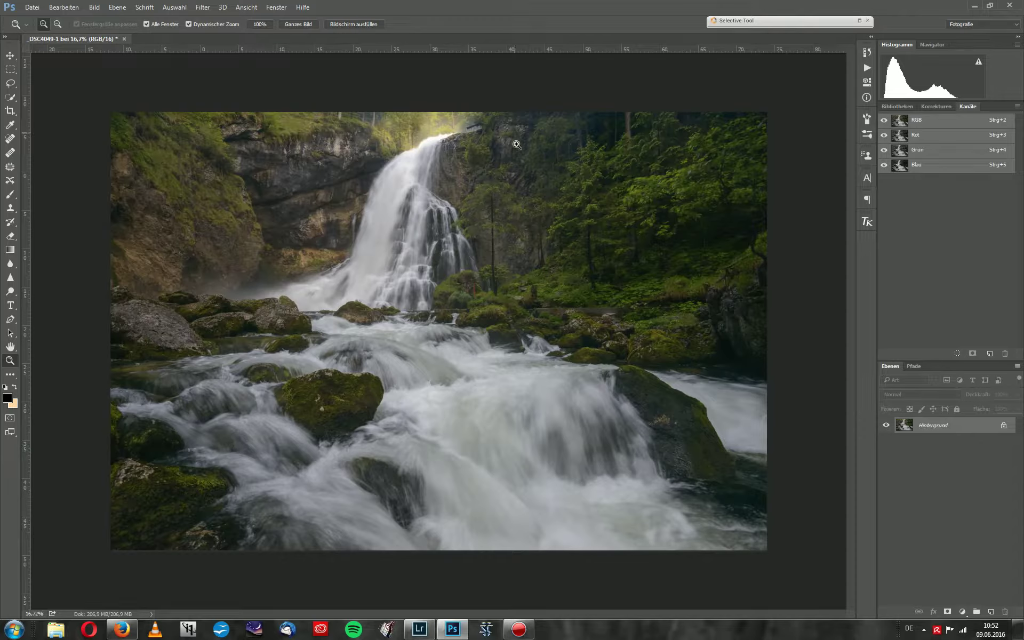
{"action": "left_click_drag", "start_coordinate": [425, 353], "coordinate": [432, 358]}
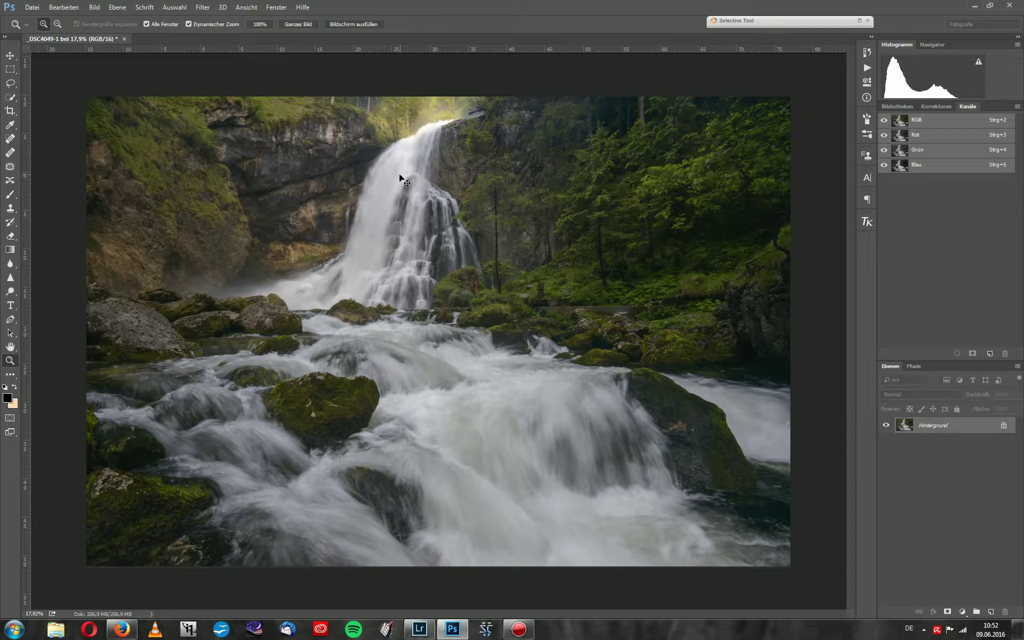
{"action": "key", "text": "ctrl+j"}
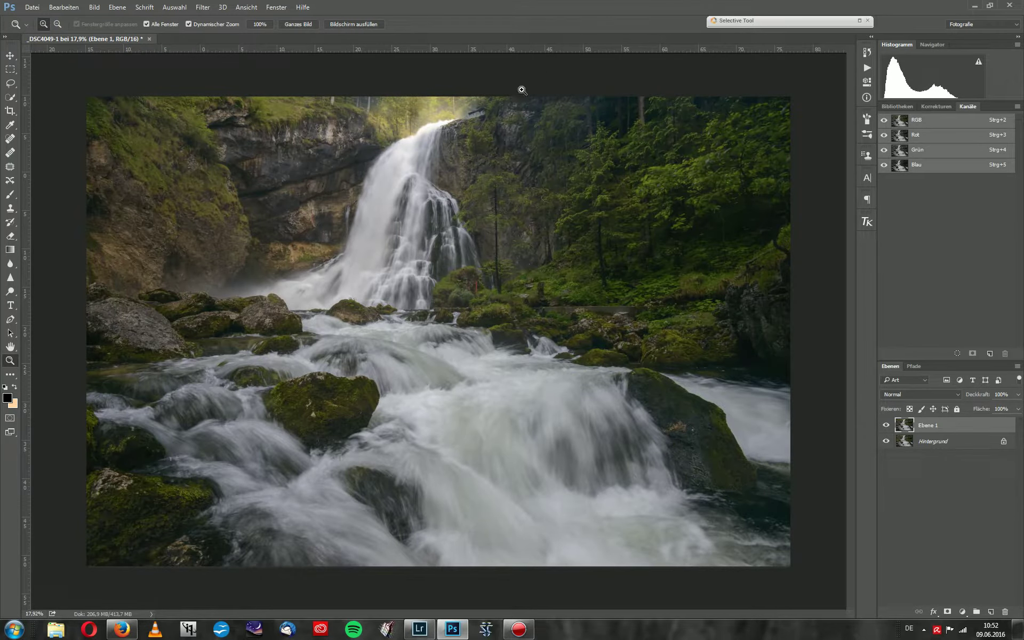
Zoom to 100% on the red post beside the waterfall and show the Actions panel.
{"action": "left_click_drag", "start_coordinate": [477, 287], "coordinate": [500, 283]}
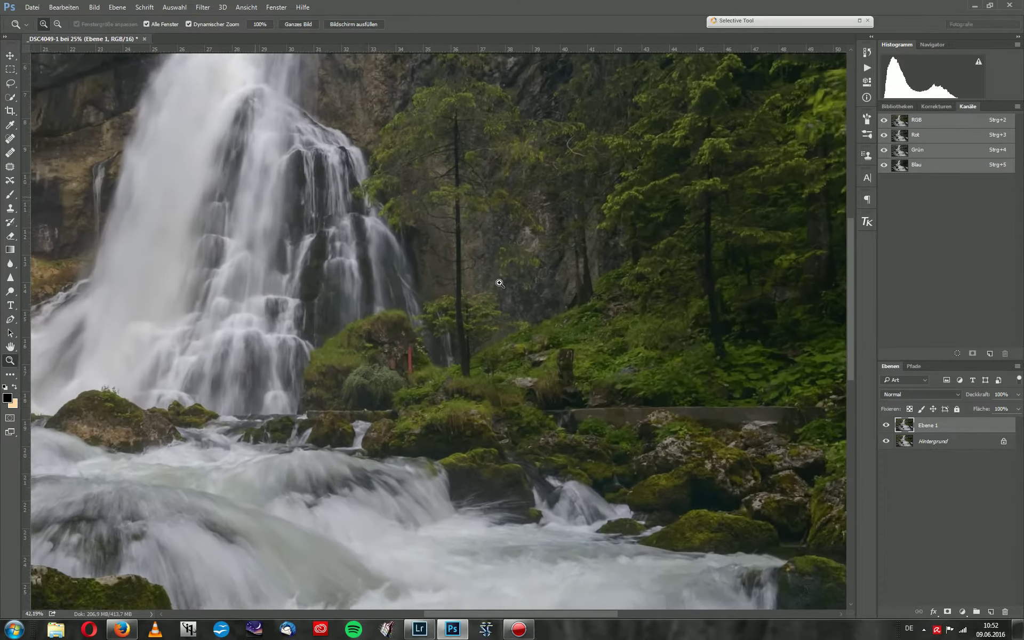
{"action": "left_click", "coordinate": [421, 352]}
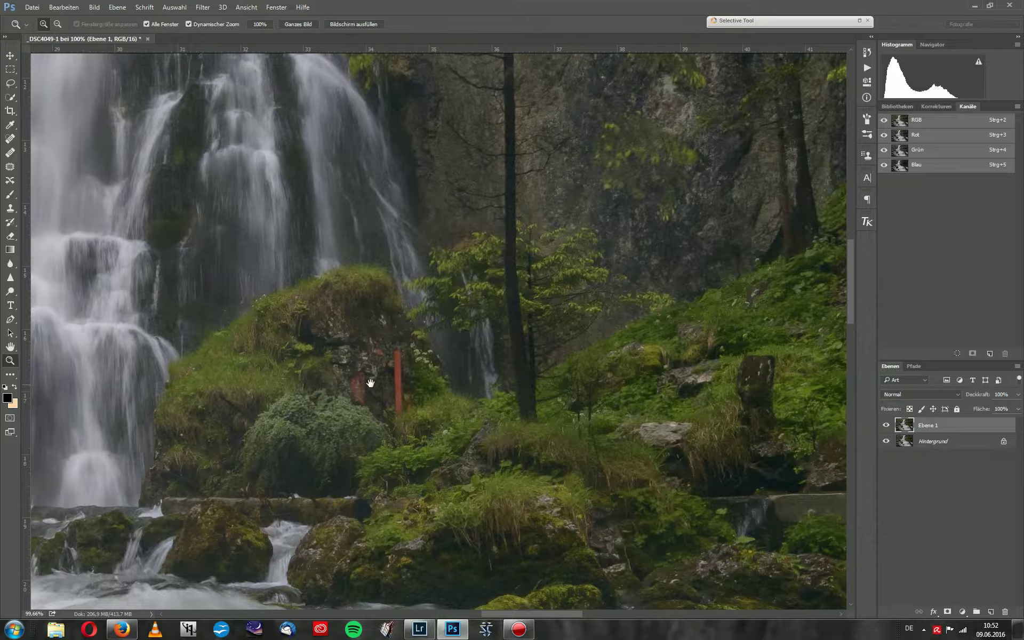
{"action": "left_click_drag", "start_coordinate": [370, 383], "coordinate": [443, 298]}
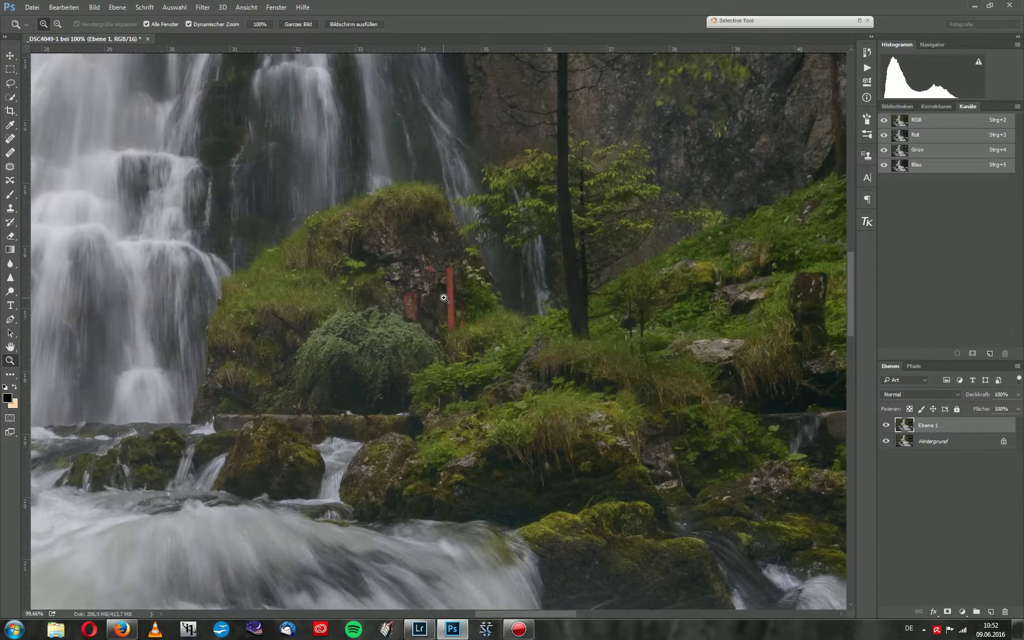
{"action": "key", "text": "ctrl+1"}
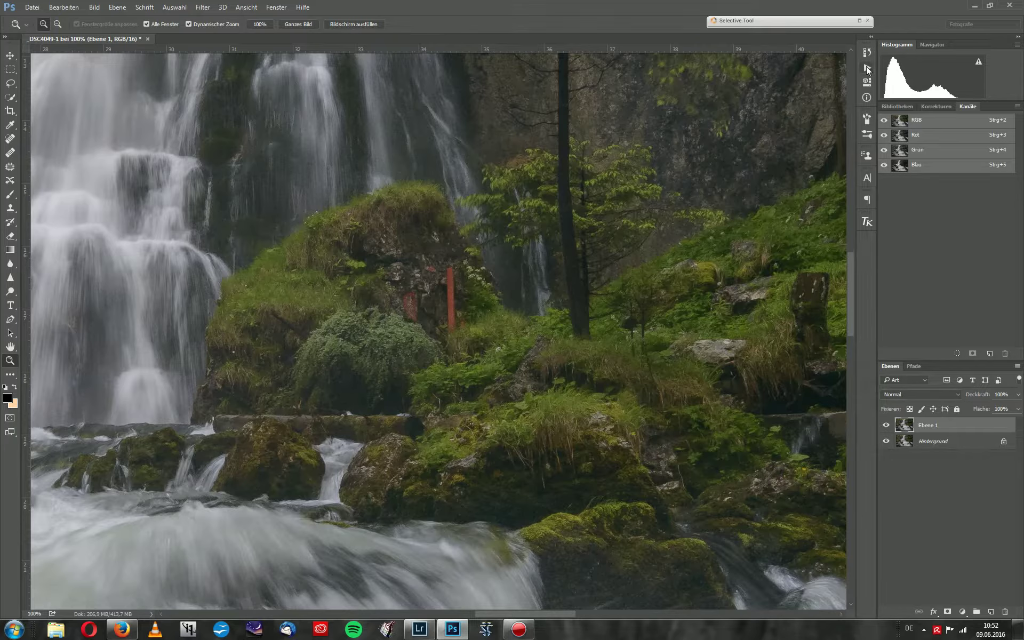
{"action": "left_click", "coordinate": [867, 68]}
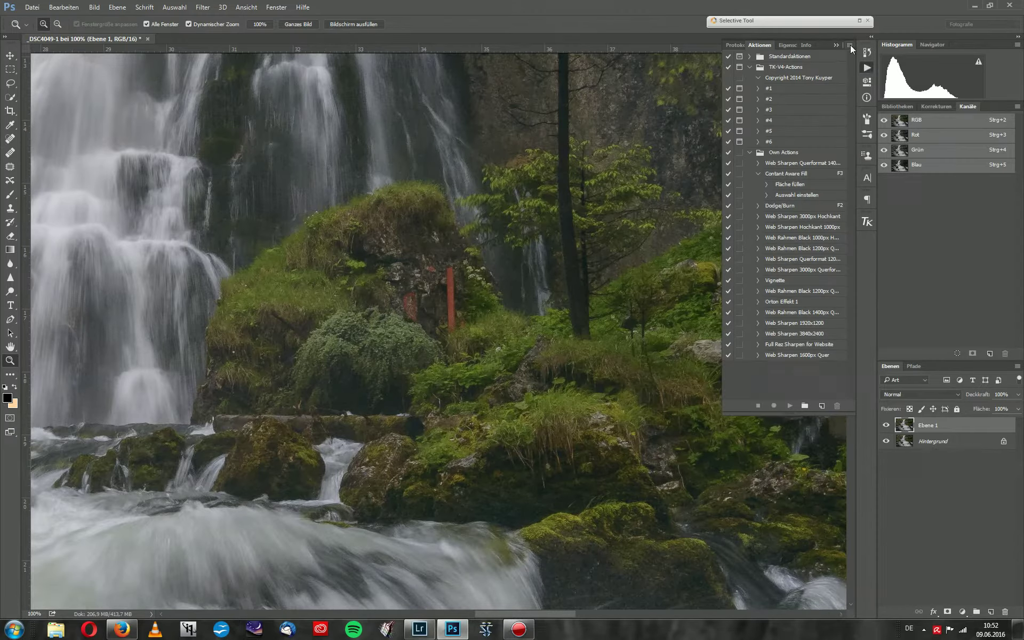
{"action": "left_click", "coordinate": [850, 45]}
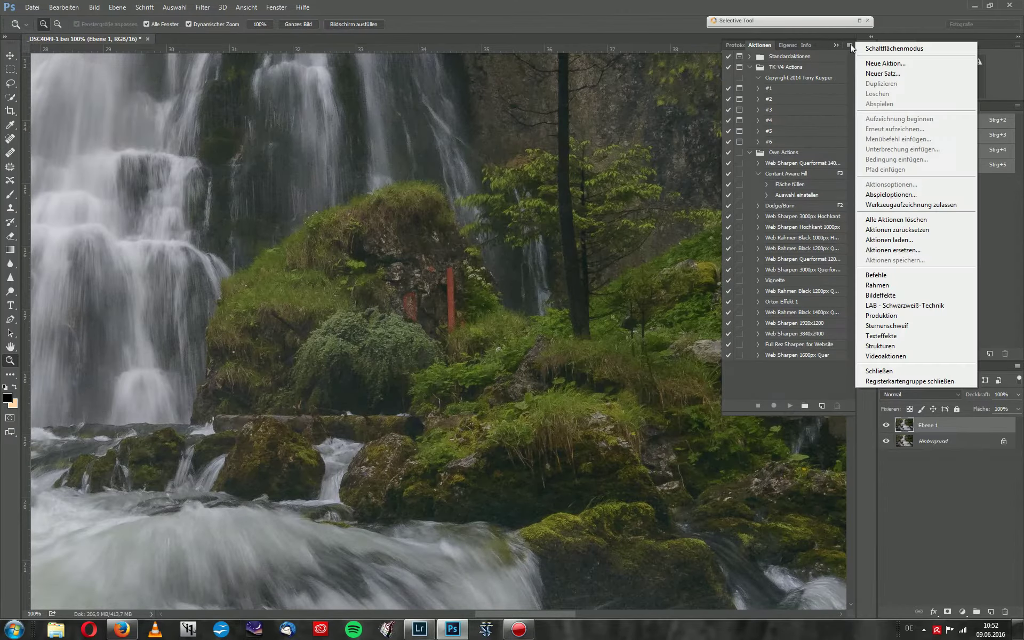
{"action": "left_click", "coordinate": [878, 64]}
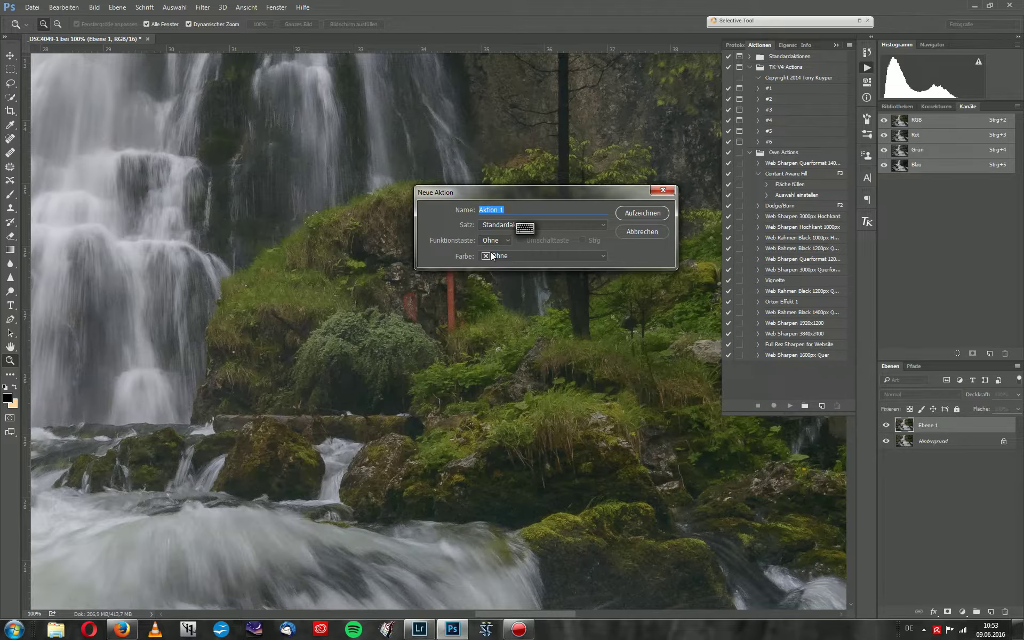
{"action": "left_click", "coordinate": [668, 190]}
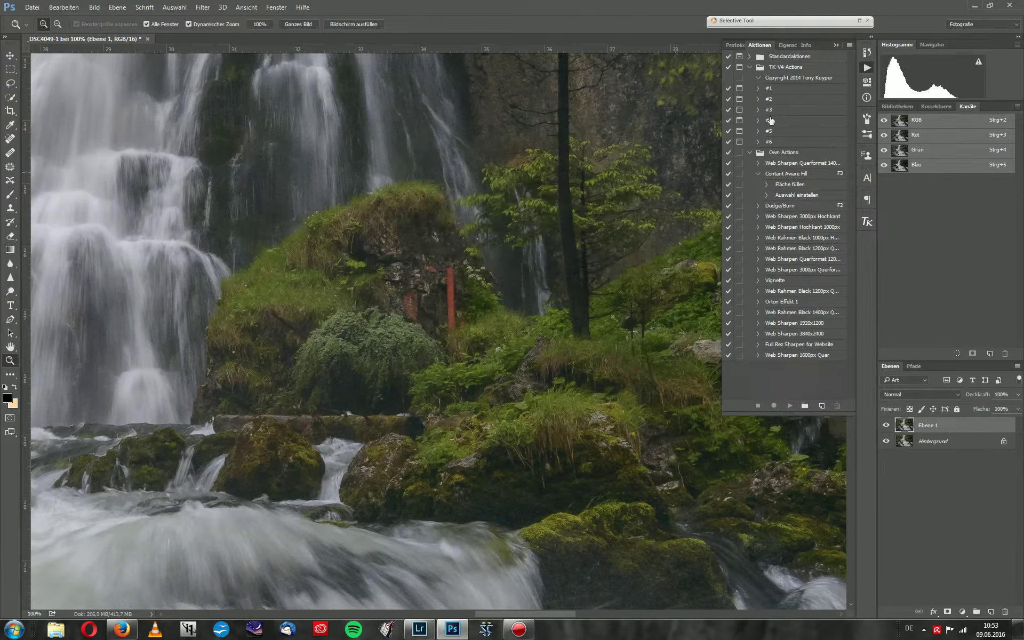
Collapse the Aktionen panel and outline the red post on the mossy rock with the plain Lasso tool.
{"action": "left_click", "coordinate": [836, 46]}
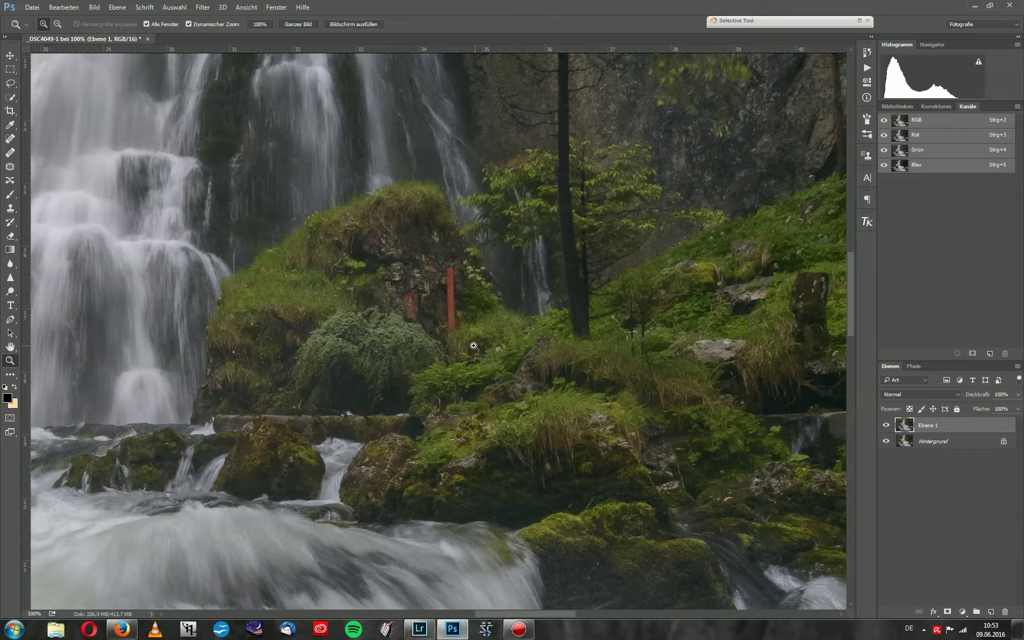
{"action": "key", "text": "l"}
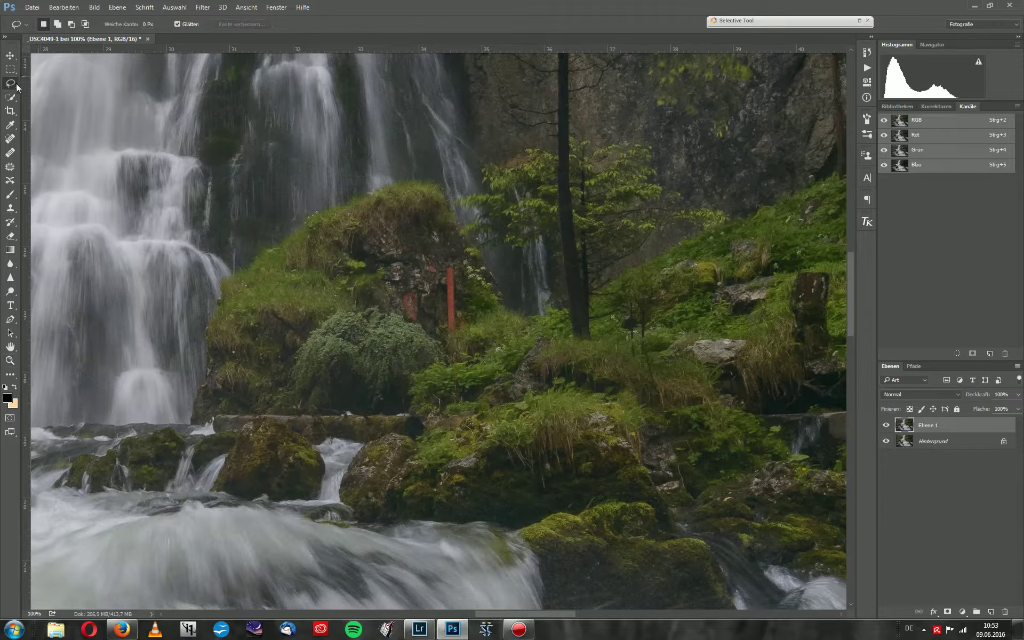
{"action": "right_click", "coordinate": [10, 85]}
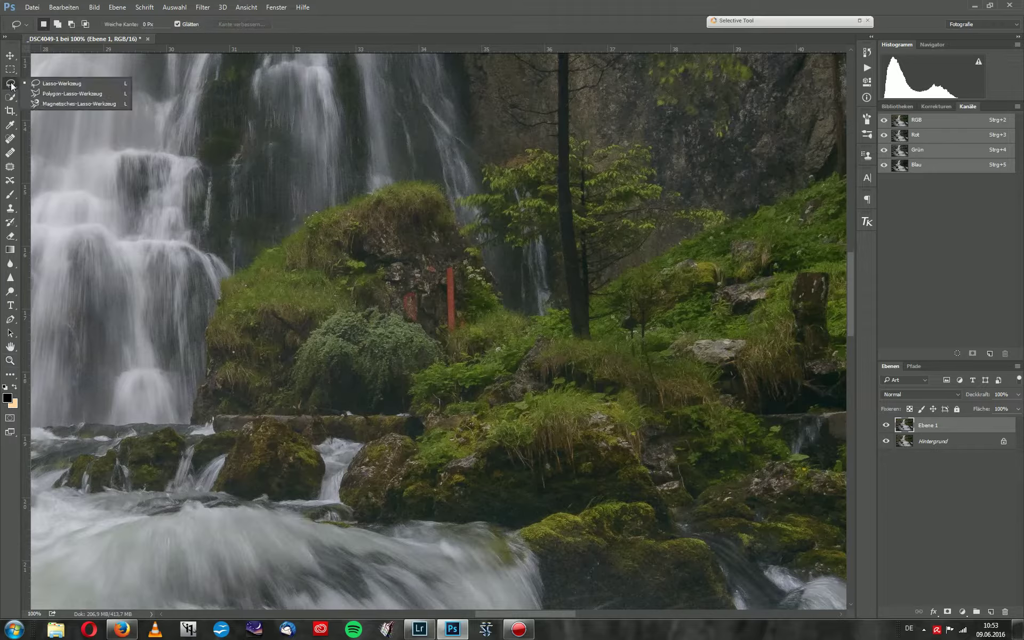
{"action": "left_click", "coordinate": [54, 83]}
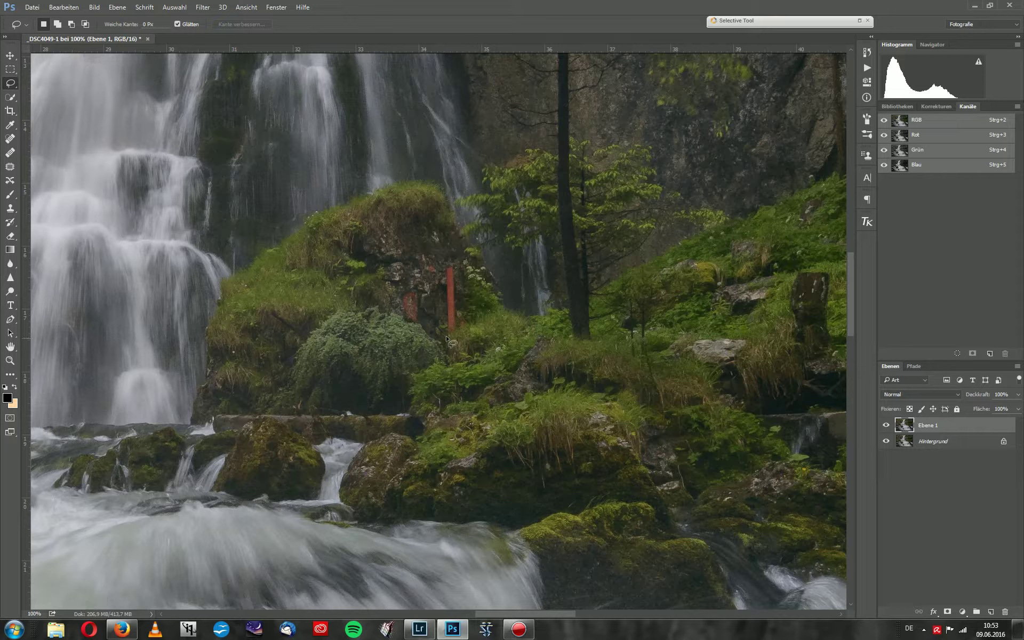
{"action": "mouse_move", "coordinate": [445, 336]}
{"action": "left_mouse_down"}
{"action": "mouse_move", "coordinate": [452, 266]}
{"action": "mouse_move", "coordinate": [453, 275]}
{"action": "left_mouse_up"}
{"action": "left_click_drag", "start_coordinate": [445, 339], "coordinate": [446, 341]}
{"action": "left_click", "coordinate": [90, 7]}
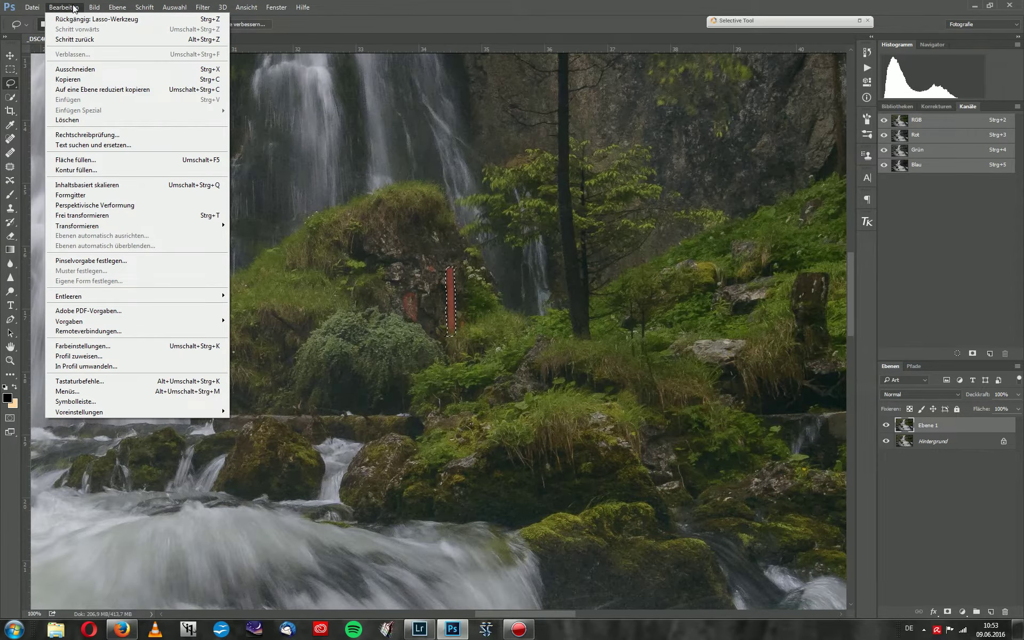
Fill the red post selection with Inhaltsbasiert content via Fläche füllen, then deselect.
{"action": "left_click", "coordinate": [93, 160]}
{"action": "left_click_drag", "start_coordinate": [464, 166], "coordinate": [630, 156]}
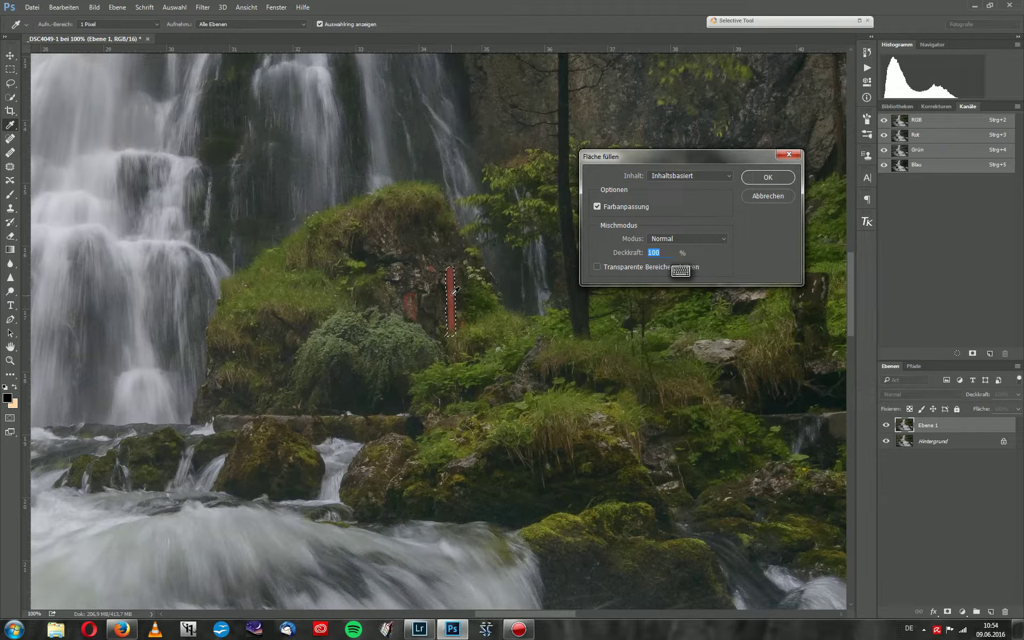
{"action": "left_click", "coordinate": [772, 177]}
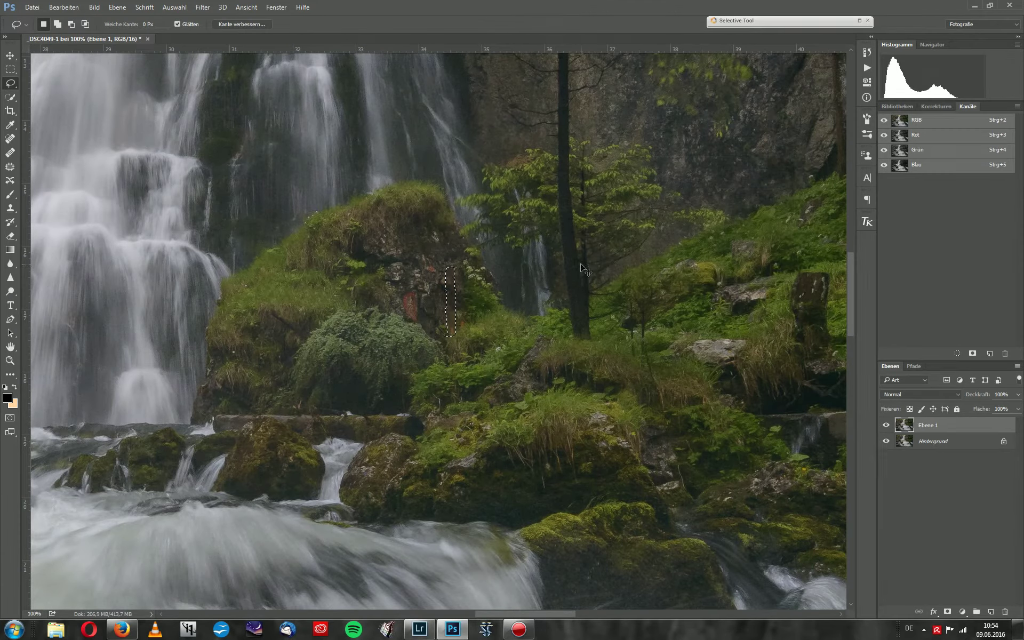
{"action": "key", "text": "ctrl+d"}
Zoom in and content-aware fill the leftover red patch on the rock where the post stood.
{"action": "key", "text": "z"}
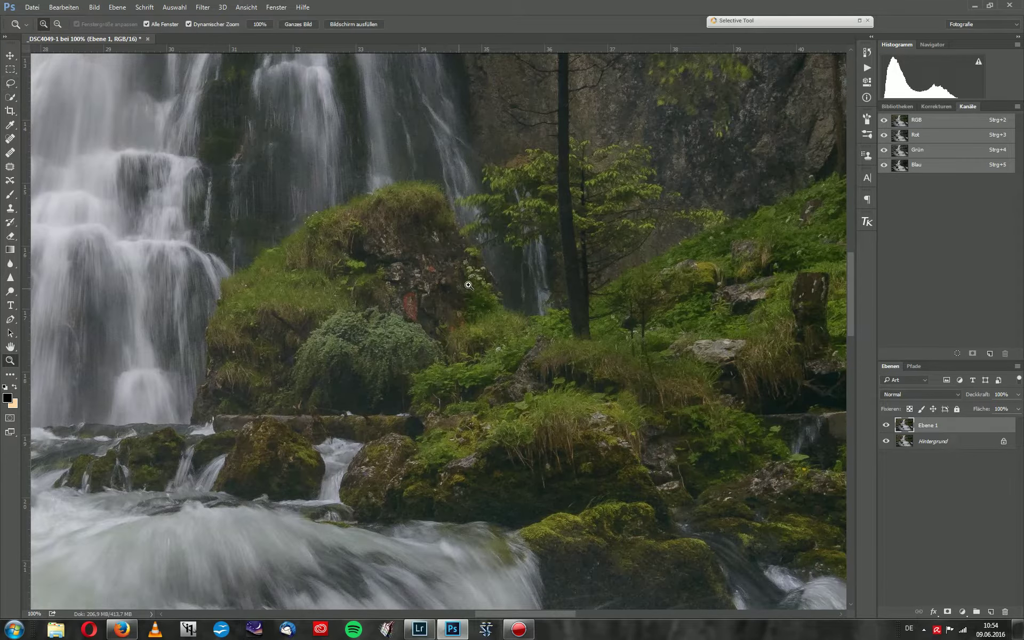
{"action": "scroll", "coordinate": [469, 286], "scroll_direction": "up", "scroll_amount": 2}
{"action": "scroll", "coordinate": [463, 320], "scroll_direction": "up", "scroll_amount": 2}
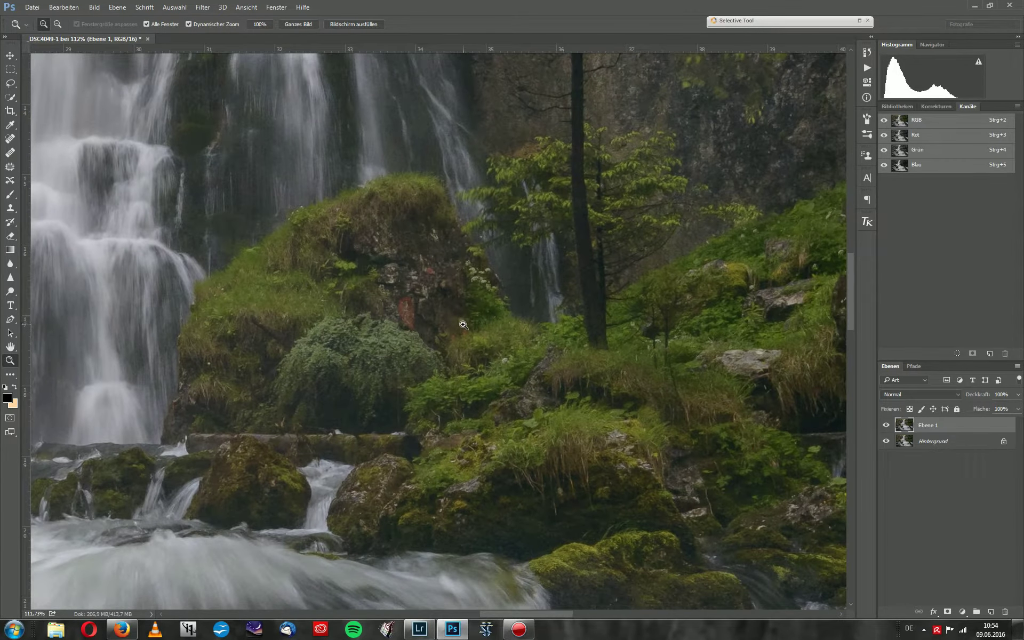
{"action": "key", "text": "l"}
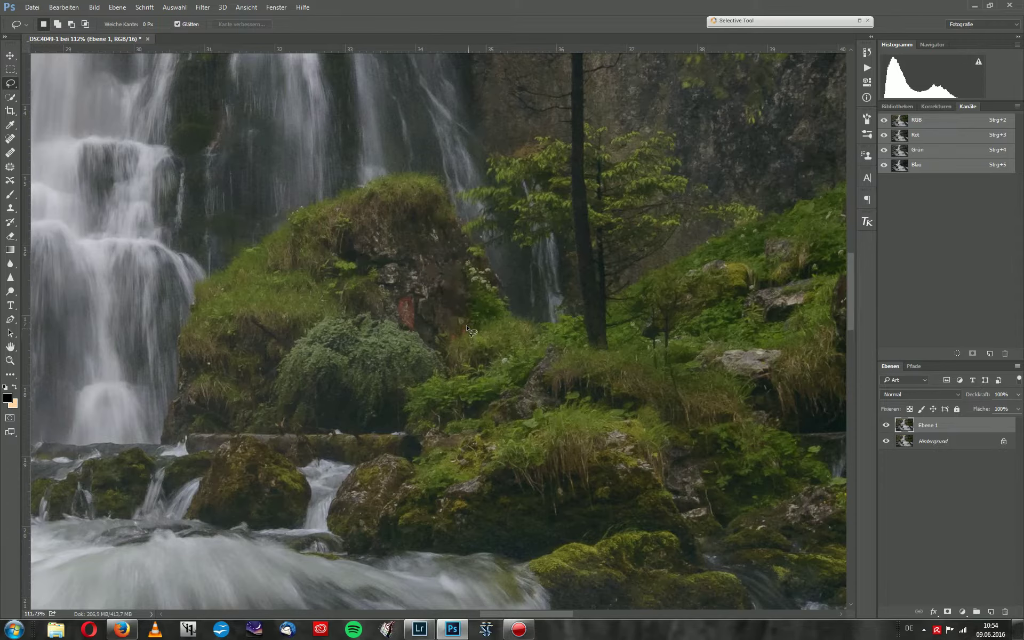
{"action": "mouse_move", "coordinate": [454, 333]}
{"action": "left_mouse_down"}
{"action": "mouse_move", "coordinate": [450, 346]}
{"action": "mouse_move", "coordinate": [469, 339]}
{"action": "left_mouse_up"}
{"action": "left_click_drag", "start_coordinate": [415, 301], "coordinate": [419, 305]}
{"action": "key", "text": "Delete"}
Content-aware fill a small spot just below the patch and reframe the view on the rock.
{"action": "mouse_move", "coordinate": [416, 320]}
{"action": "left_mouse_down"}
{"action": "mouse_move", "coordinate": [410, 336]}
{"action": "mouse_move", "coordinate": [408, 319]}
{"action": "left_mouse_up"}
{"action": "key", "text": "Delete"}
{"action": "key", "text": "Delete"}
{"action": "key", "text": "Delete"}
{"action": "key", "text": "z"}
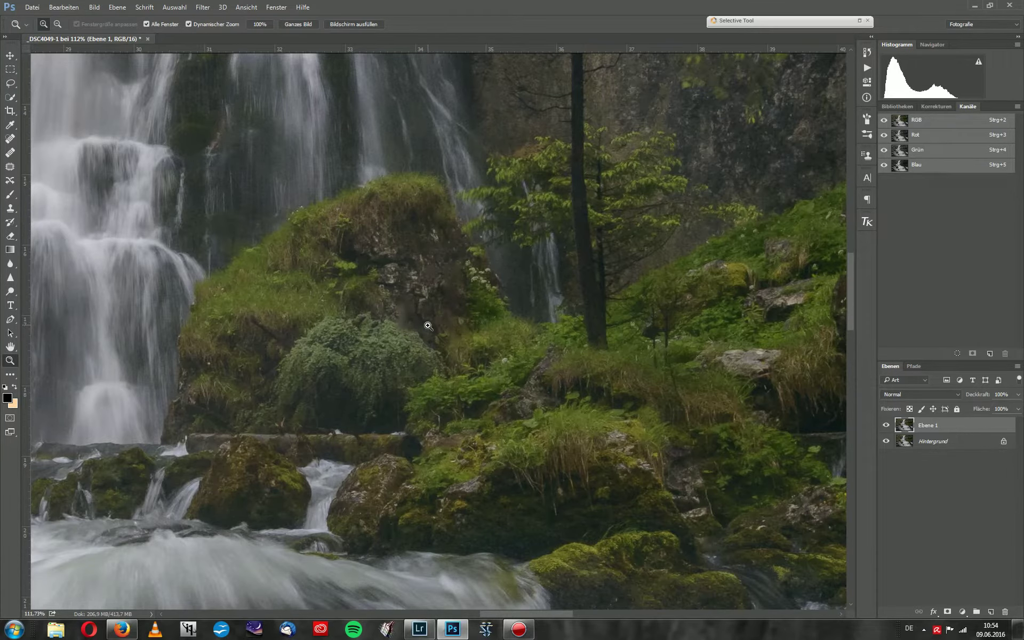
{"action": "mouse_move", "coordinate": [463, 311]}
{"action": "left_mouse_down"}
{"action": "mouse_move", "coordinate": [426, 334]}
{"action": "mouse_move", "coordinate": [500, 281]}
{"action": "mouse_move", "coordinate": [470, 345]}
{"action": "left_mouse_up"}
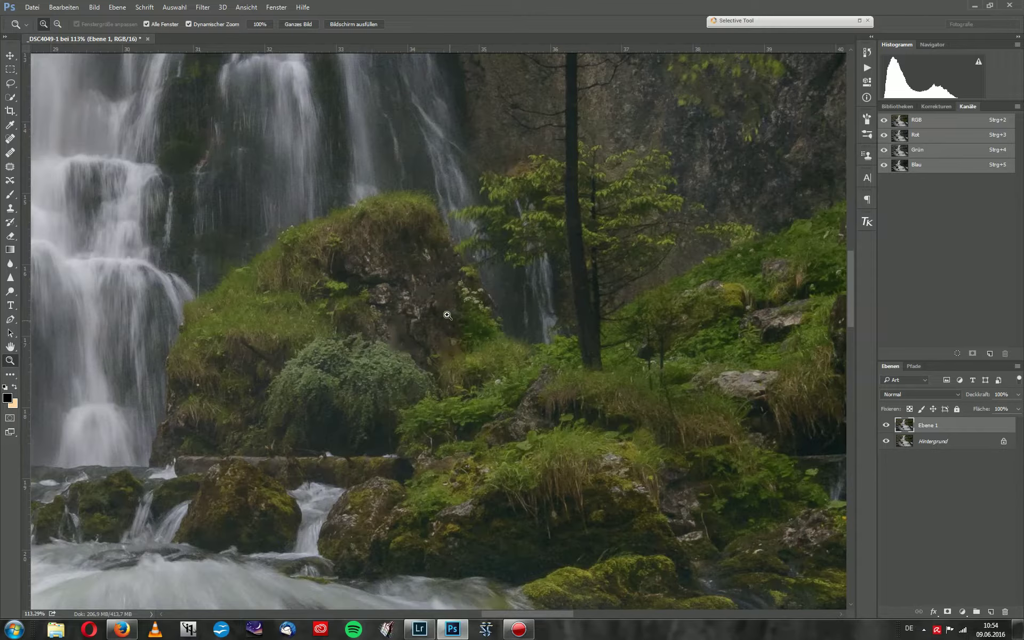
{"action": "key", "text": "s"}
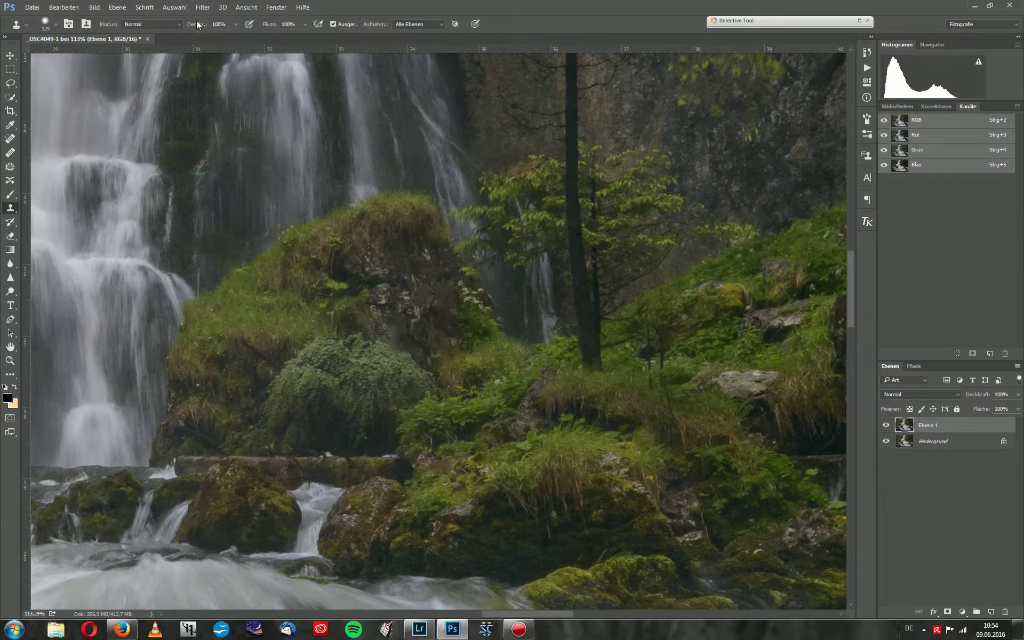
At lowered opacity, clone rock and moss over the former post spot with a softened 58 px brush.
{"action": "left_click_drag", "start_coordinate": [196, 24], "coordinate": [192, 25]}
{"action": "mouse_move", "coordinate": [407, 293]}
{"action": "left_mouse_down"}
{"action": "mouse_move", "coordinate": [416, 322]}
{"action": "mouse_move", "coordinate": [413, 304]}
{"action": "left_mouse_up"}
{"action": "mouse_move", "coordinate": [405, 310]}
{"action": "left_mouse_down"}
{"action": "mouse_move", "coordinate": [425, 313]}
{"action": "mouse_move", "coordinate": [403, 327]}
{"action": "left_mouse_up"}
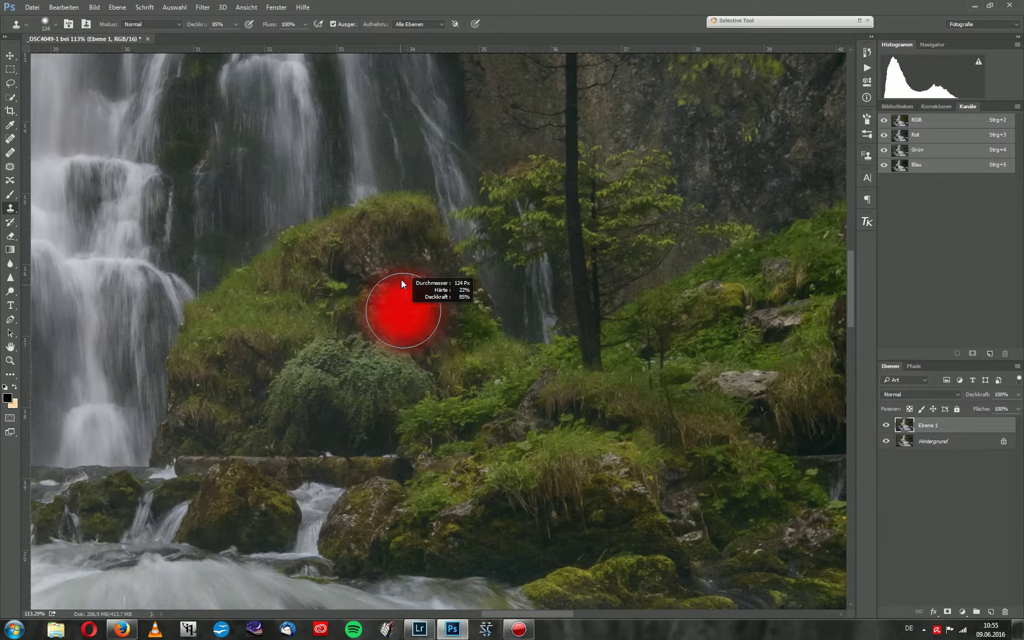
{"action": "left_click_drag", "start_coordinate": [401, 274], "coordinate": [402, 254]}
{"action": "left_click_drag", "start_coordinate": [396, 299], "coordinate": [394, 318]}
{"action": "mouse_move", "coordinate": [399, 303]}
{"action": "left_mouse_down"}
{"action": "mouse_move", "coordinate": [375, 310]}
{"action": "mouse_move", "coordinate": [439, 325]}
{"action": "left_mouse_up"}
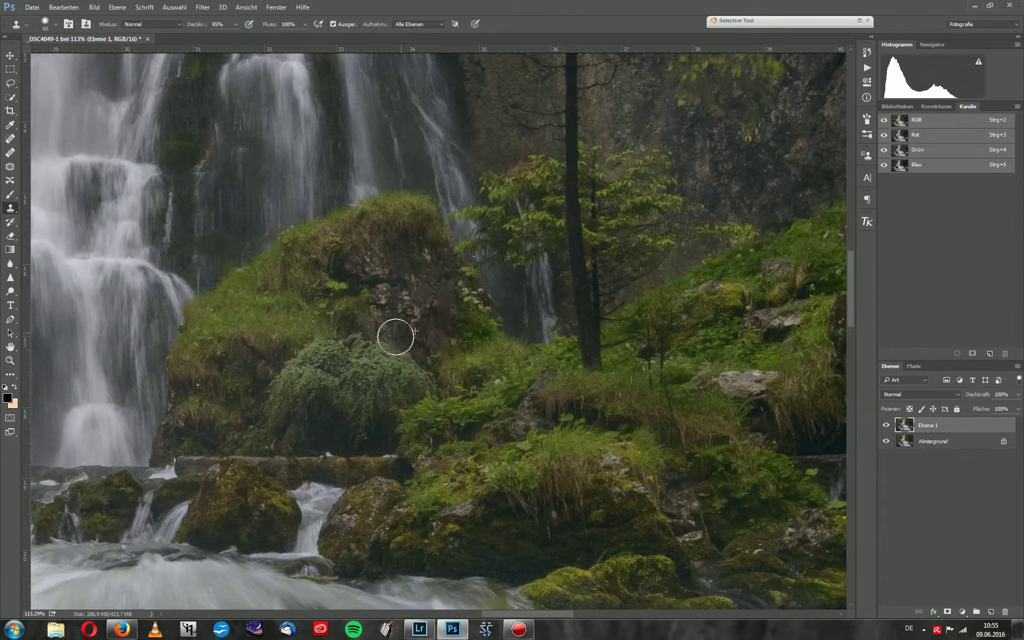
{"action": "mouse_move", "coordinate": [396, 331]}
{"action": "left_mouse_down"}
{"action": "mouse_move", "coordinate": [392, 357]}
{"action": "mouse_move", "coordinate": [407, 357]}
{"action": "left_mouse_up"}
{"action": "key", "text": "z"}
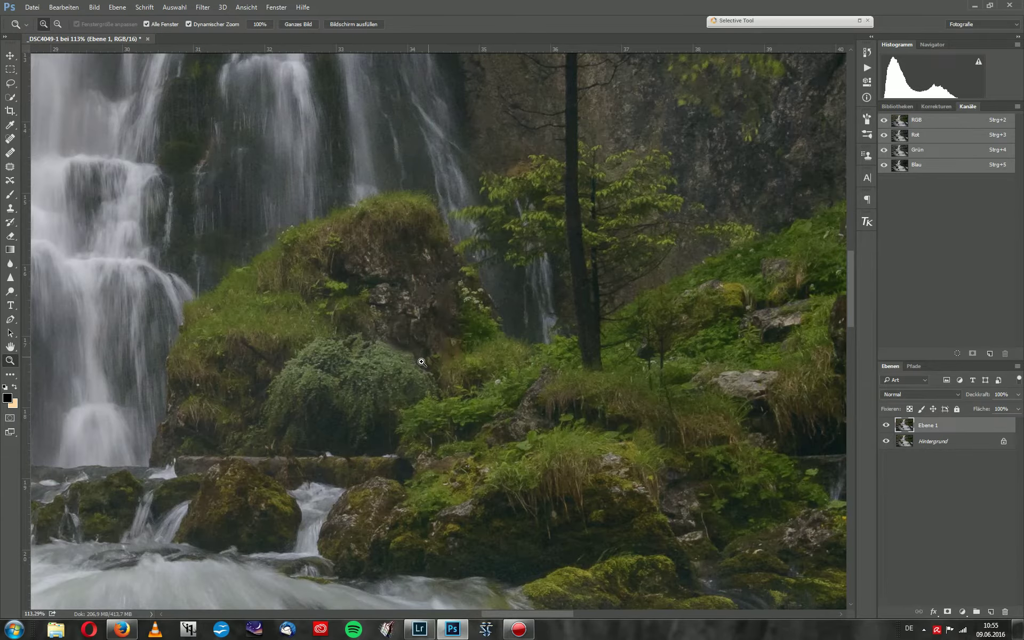
Zoom out to the whole waterfall photo, then zoom in on the bridge at its crest.
{"action": "left_click_drag", "start_coordinate": [426, 360], "coordinate": [389, 368]}
{"action": "left_click_drag", "start_coordinate": [456, 337], "coordinate": [422, 374]}
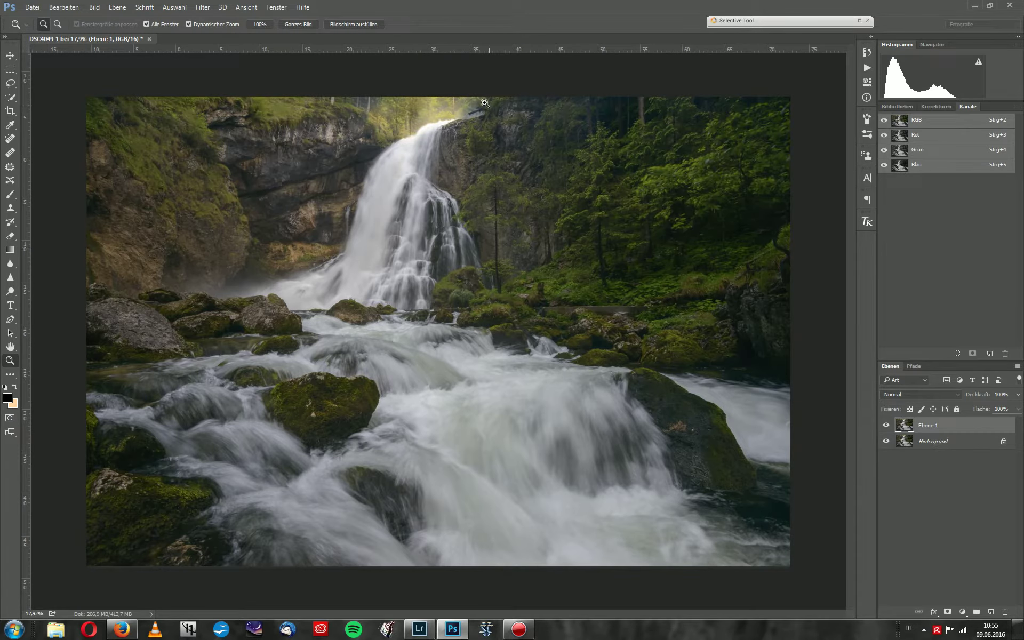
{"action": "mouse_move", "coordinate": [482, 104]}
{"action": "left_mouse_down"}
{"action": "mouse_move", "coordinate": [551, 87]}
{"action": "mouse_move", "coordinate": [403, 227]}
{"action": "left_mouse_up"}
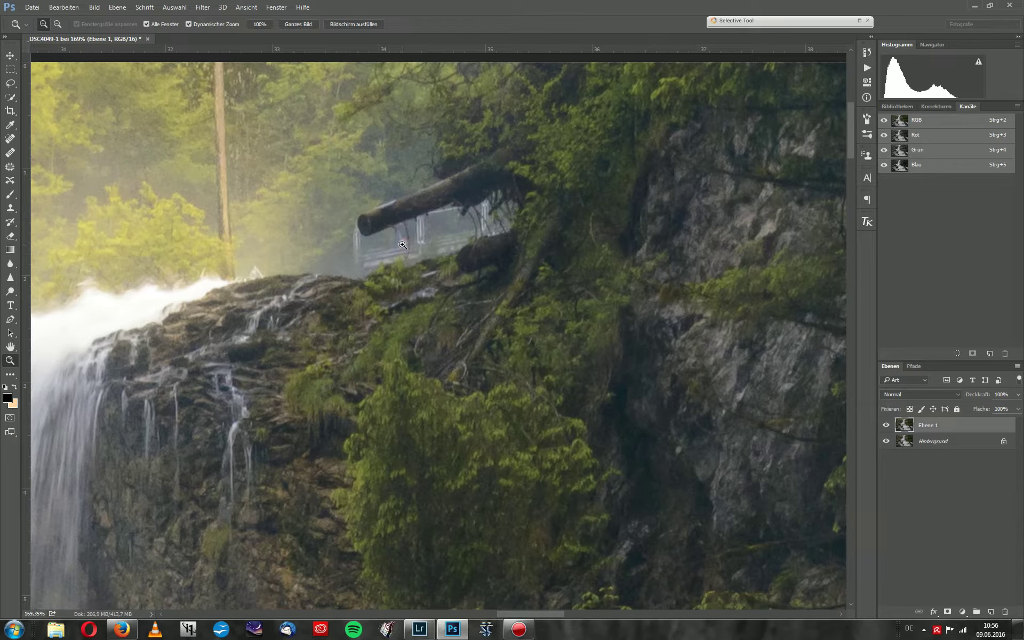
Zoom in closer on the fallen log and the bridge behind it.
{"action": "key", "text": "l"}
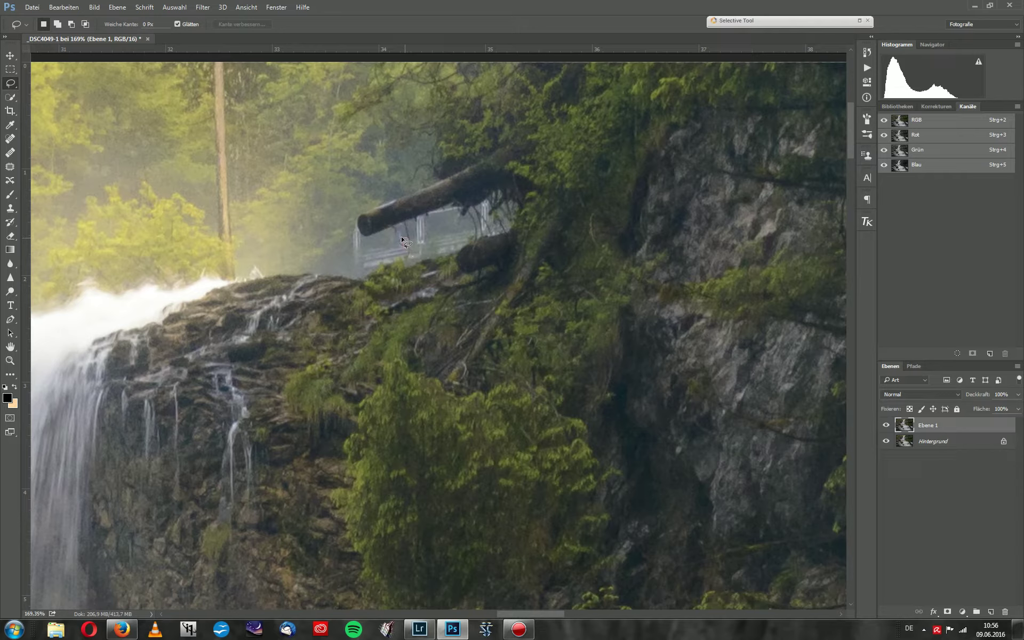
{"action": "left_click_drag", "start_coordinate": [407, 248], "coordinate": [406, 246]}
{"action": "key", "text": "ctrl+d"}
{"action": "key", "text": "z"}
{"action": "mouse_move", "coordinate": [422, 261]}
{"action": "left_mouse_down"}
{"action": "mouse_move", "coordinate": [451, 186]}
{"action": "mouse_move", "coordinate": [413, 244]}
{"action": "mouse_move", "coordinate": [370, 240]}
{"action": "left_mouse_up"}
Set the Clone Stamp to 100% opacity with a brush size of 11.
{"action": "key", "text": "s"}
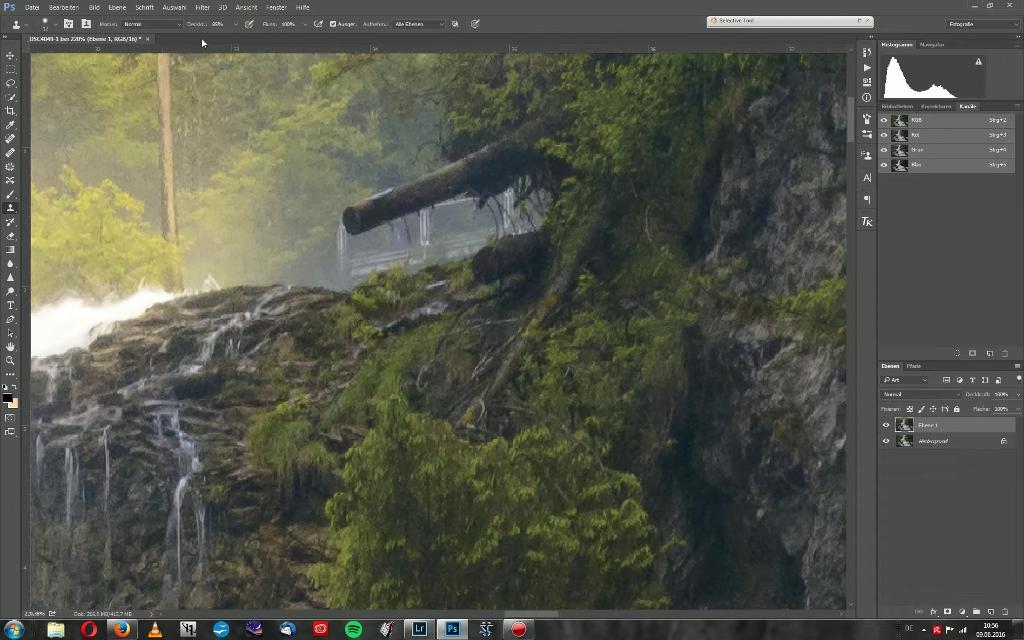
{"action": "left_click_drag", "start_coordinate": [193, 24], "coordinate": [198, 25]}
{"action": "left_click_drag", "start_coordinate": [399, 213], "coordinate": [404, 238]}
Zoom out until the entire retouched waterfall image fits in the window.
{"action": "key", "text": "z"}
{"action": "left_click_drag", "start_coordinate": [432, 261], "coordinate": [410, 261]}
{"action": "scroll", "coordinate": [410, 262], "scroll_direction": "down", "scroll_amount": 3}
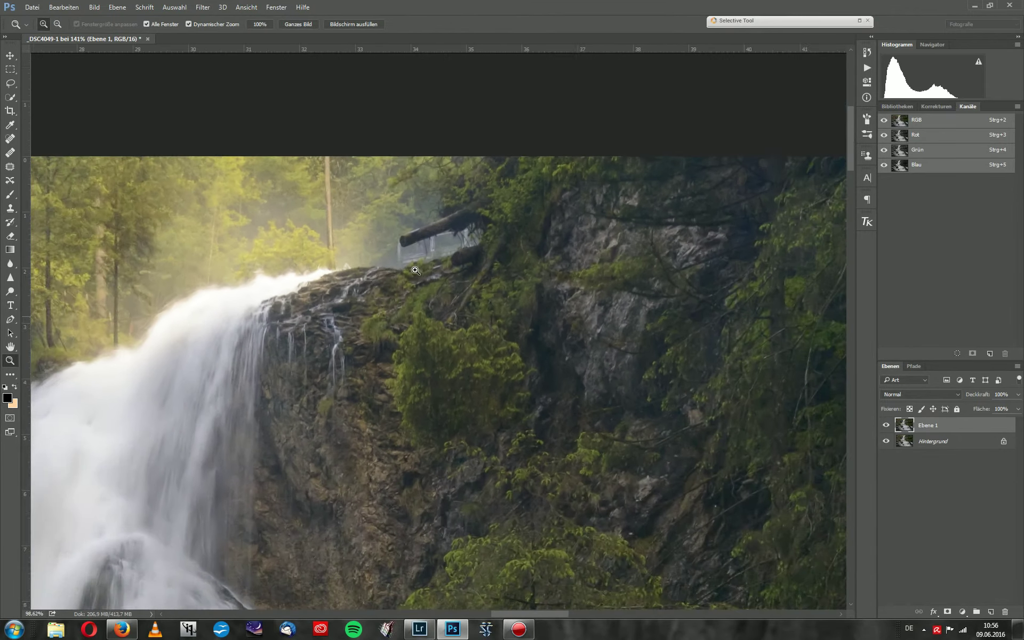
{"action": "scroll", "coordinate": [419, 278], "scroll_direction": "down", "scroll_amount": 2}
{"action": "scroll", "coordinate": [427, 291], "scroll_direction": "down", "scroll_amount": 2}
{"action": "scroll", "coordinate": [436, 307], "scroll_direction": "down", "scroll_amount": 2}
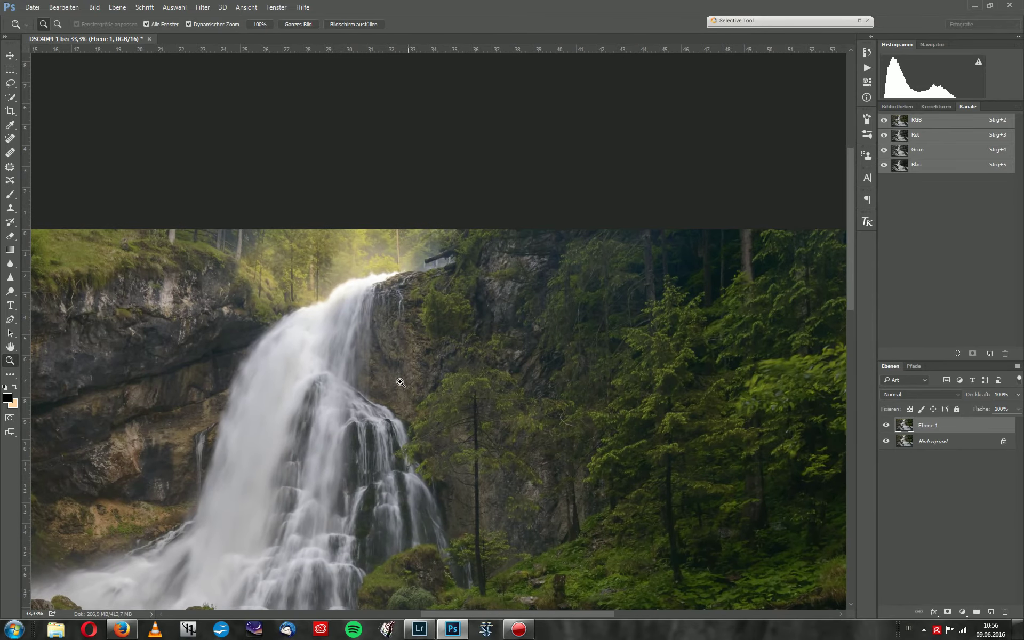
{"action": "scroll", "coordinate": [427, 331], "scroll_direction": "down", "scroll_amount": 2}
{"action": "scroll", "coordinate": [416, 368], "scroll_direction": "down", "scroll_amount": 1}
{"action": "scroll", "coordinate": [408, 388], "scroll_direction": "down", "scroll_amount": 1}
{"action": "scroll", "coordinate": [408, 388], "scroll_direction": "up", "scroll_amount": 1}
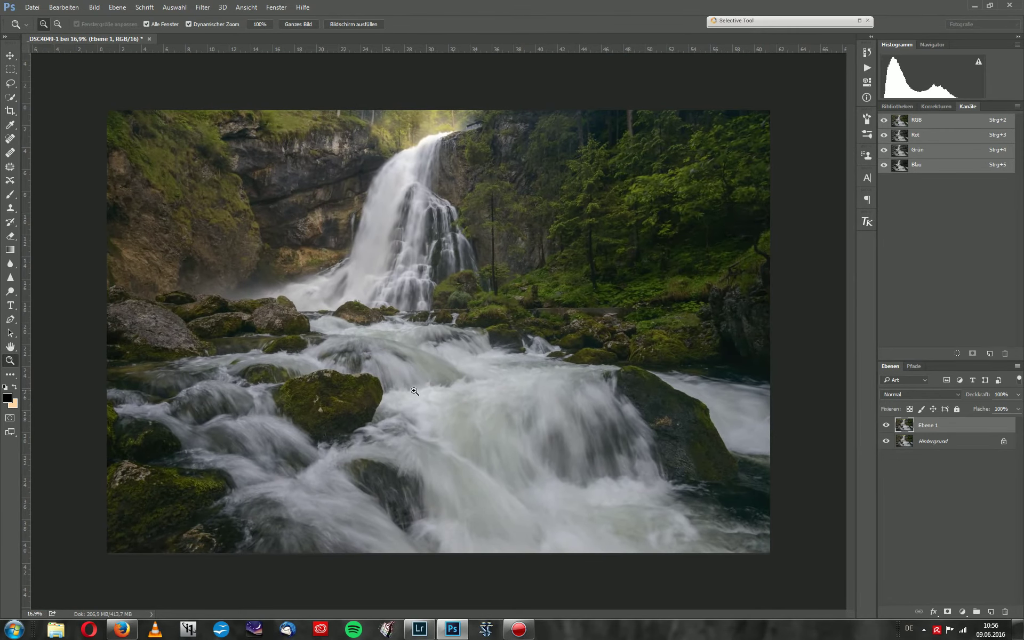